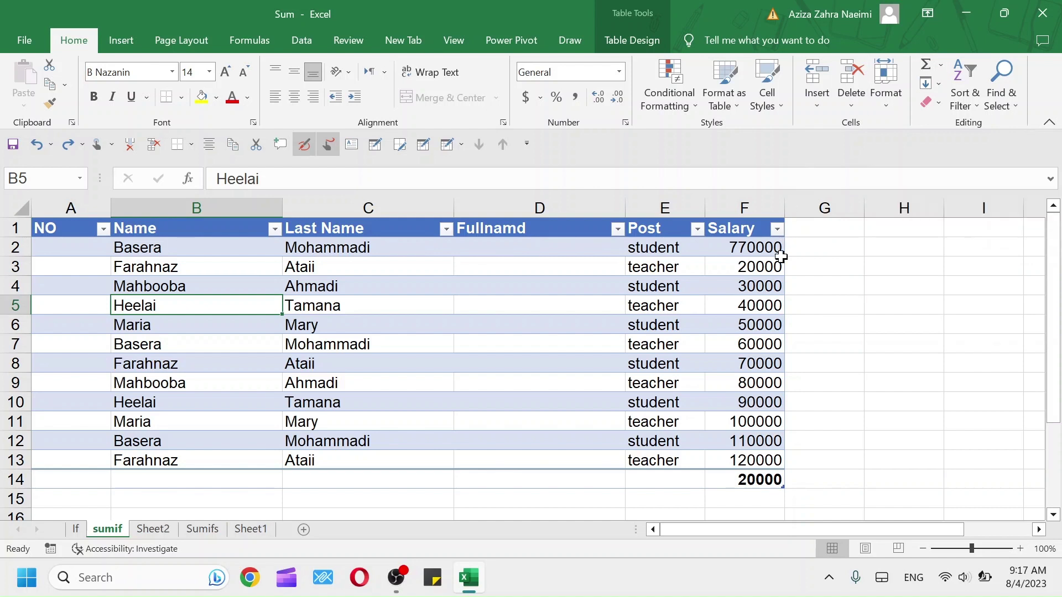
Delete the MIN formula in F14 so the cell below Salary is empty
double_click(753, 479)
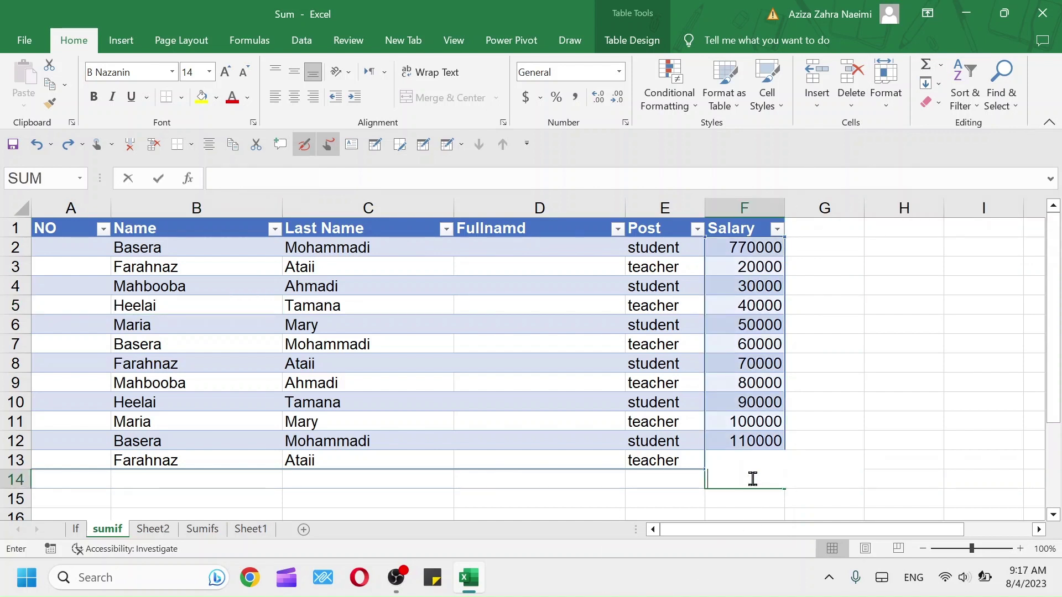
left_click(817, 474)
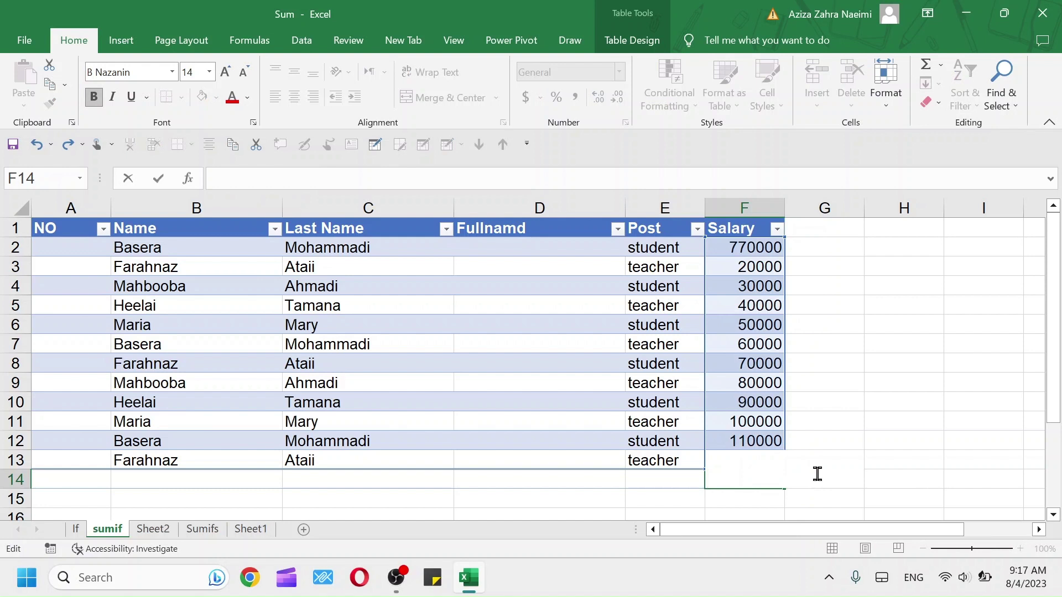
left_click(825, 426)
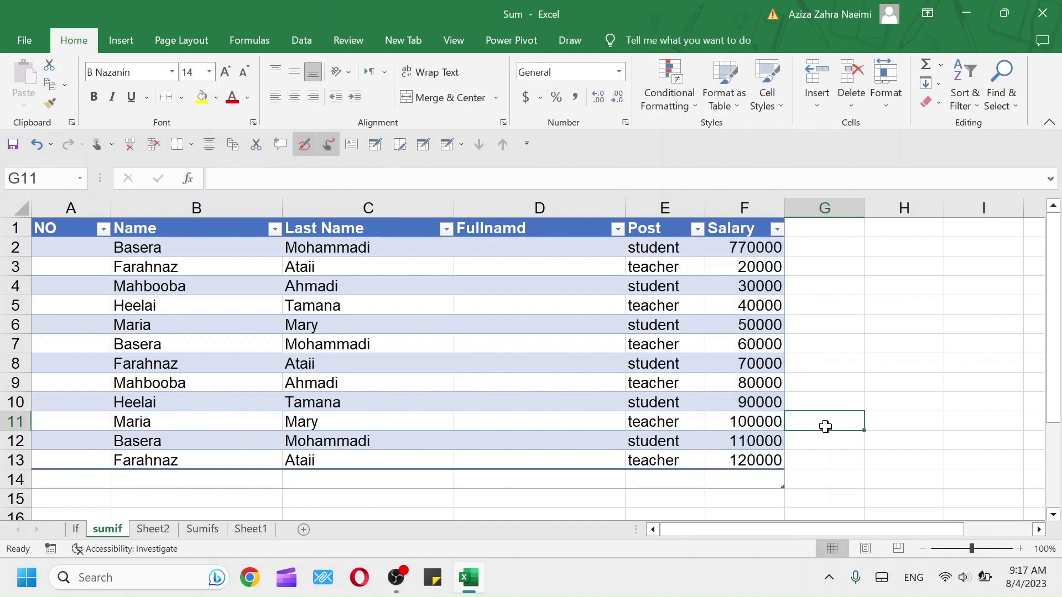
Select F2:F13 and AutoSum the salaries, giving 1540000 in F14
left_click_drag(744, 247, 749, 473)
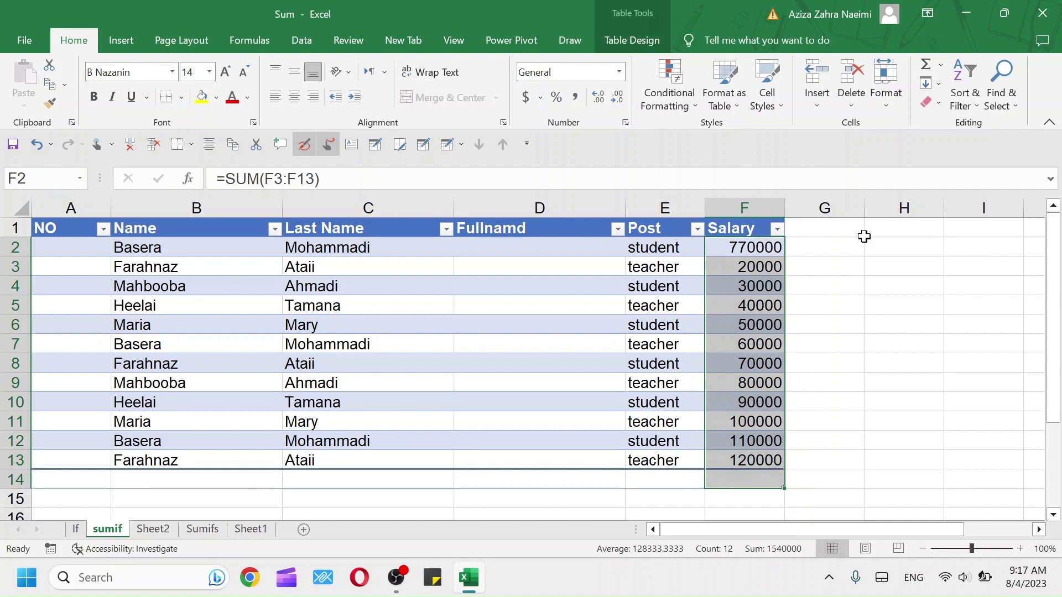
left_click(940, 65)
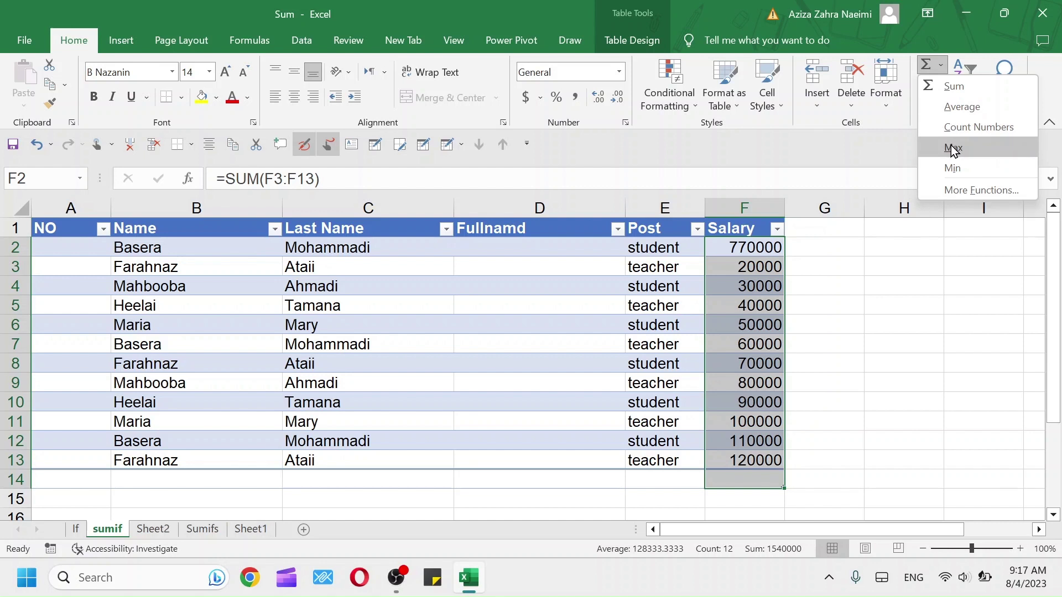
left_click(972, 191)
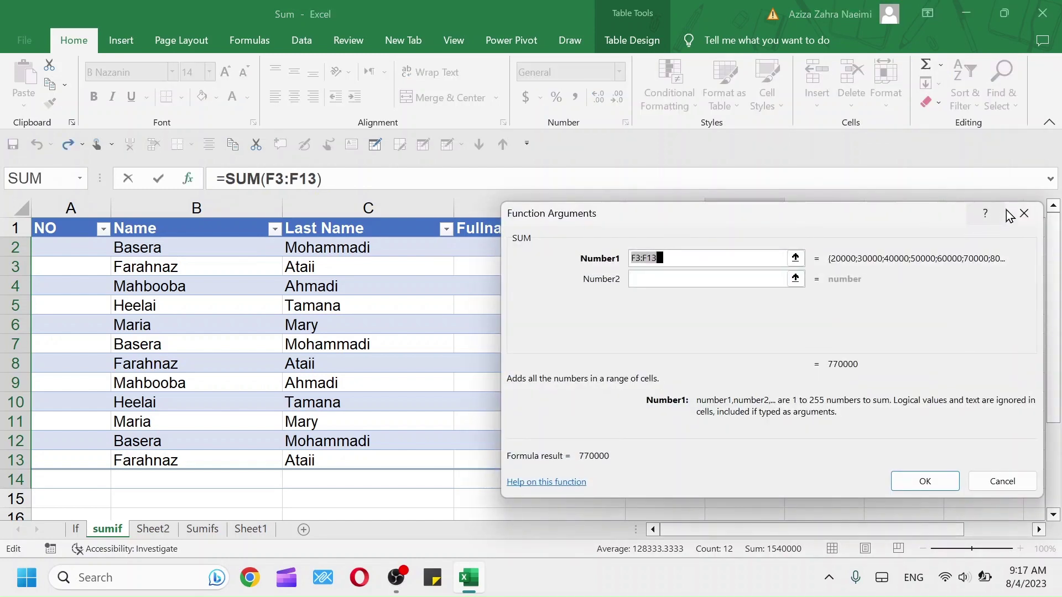
left_click(1024, 216)
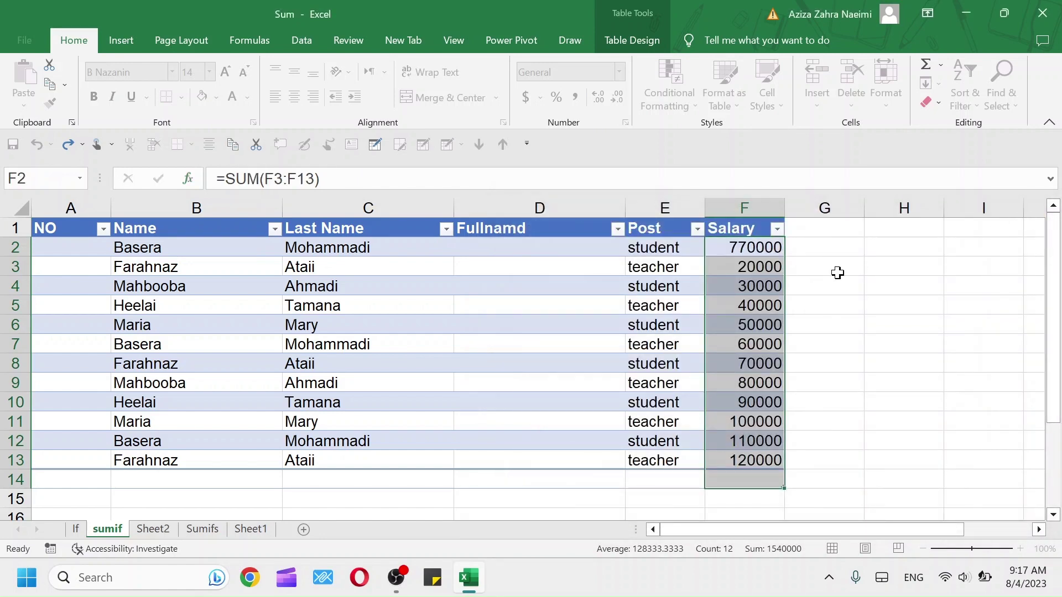
left_click(941, 68)
left_click(941, 88)
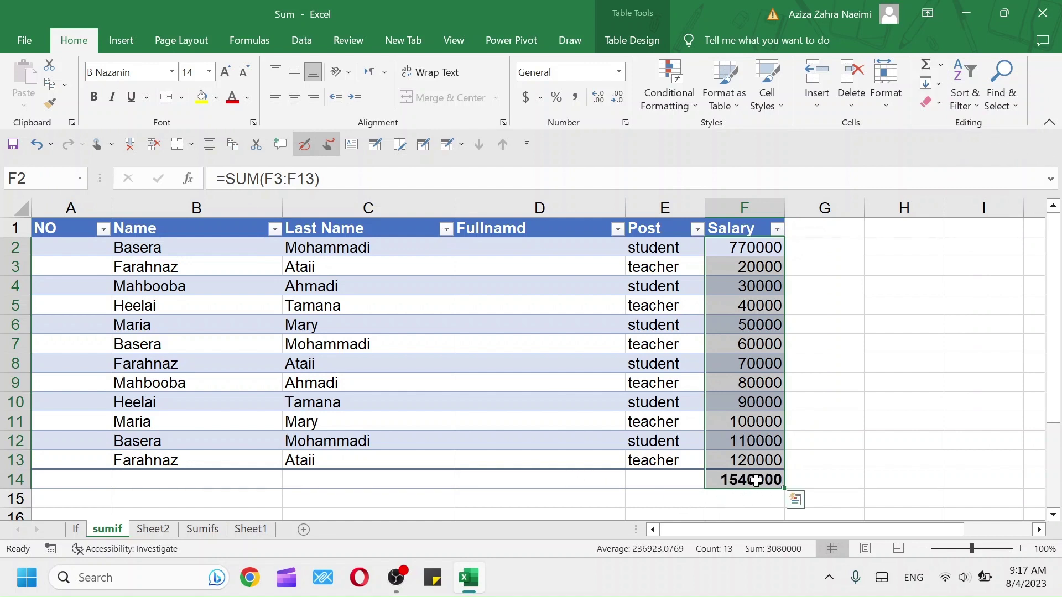
Undo the sum, then try AutoSum Average and Count Numbers on the salaries, undoing each
key("ctrl+z")
left_click(942, 69)
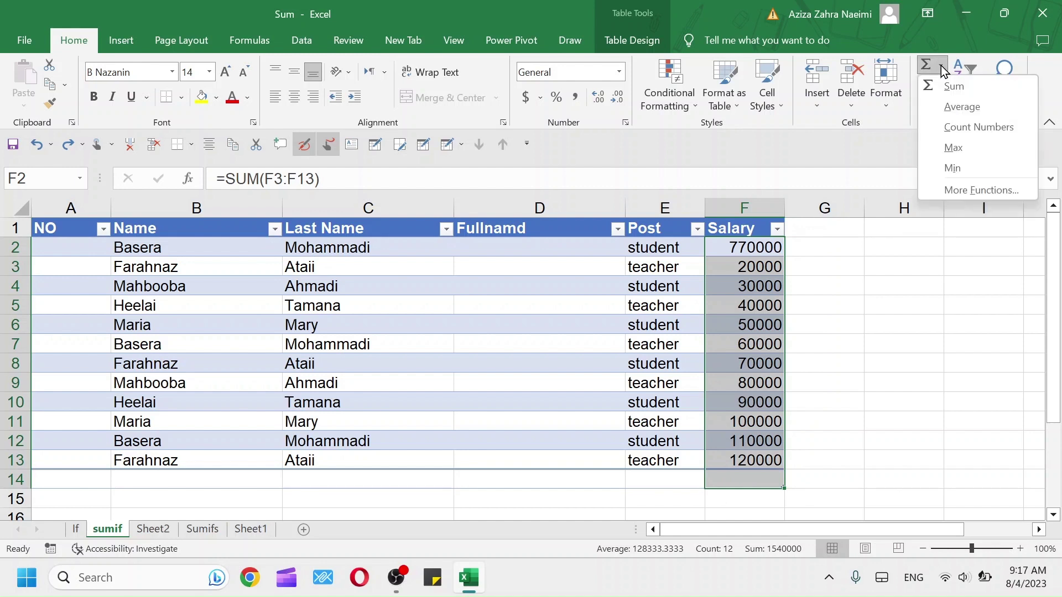
left_click(952, 100)
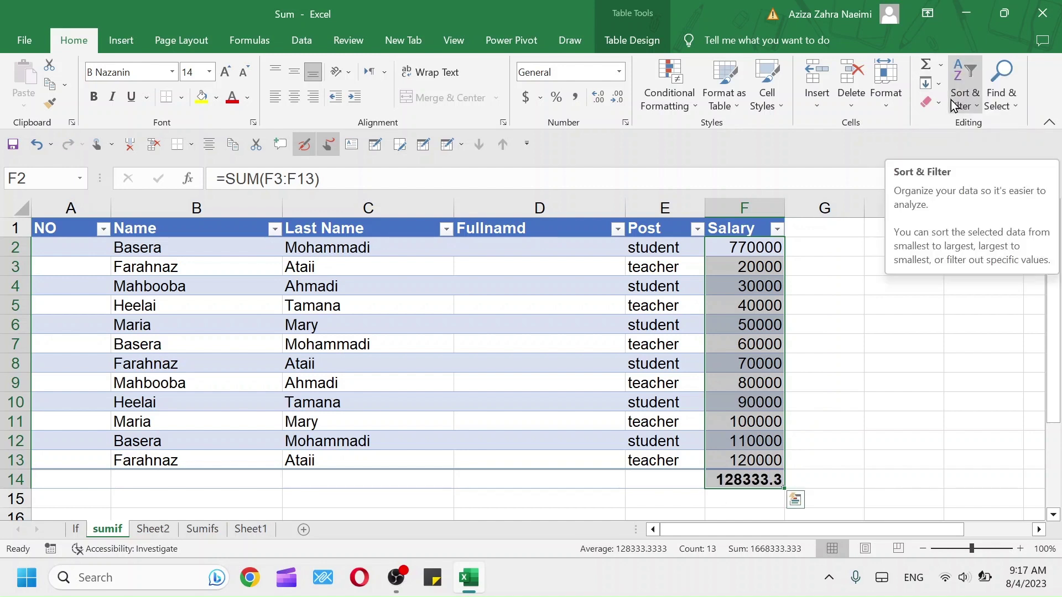
key("ctrl+z")
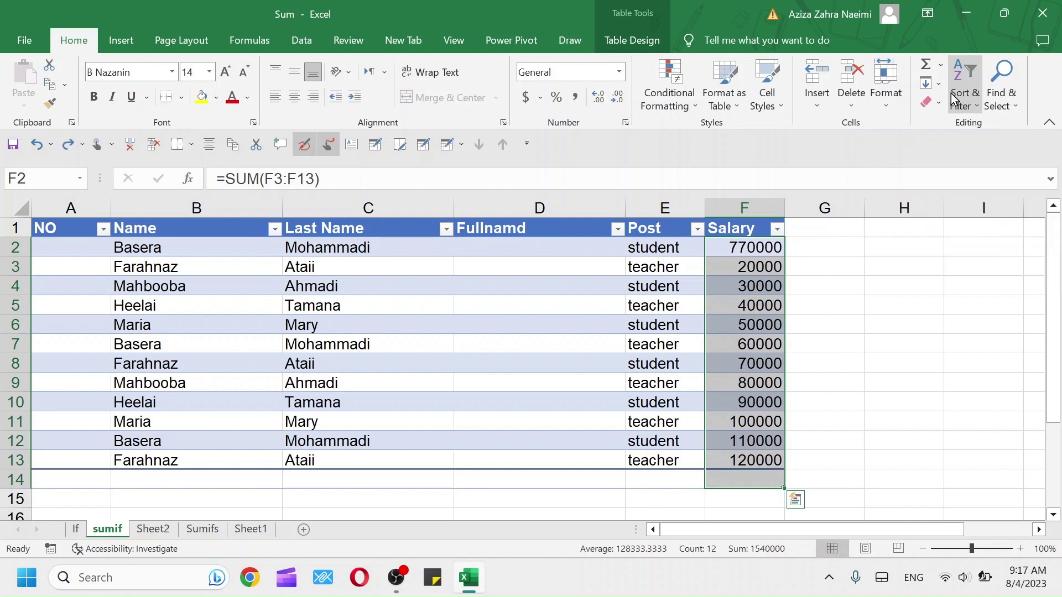
left_click(940, 67)
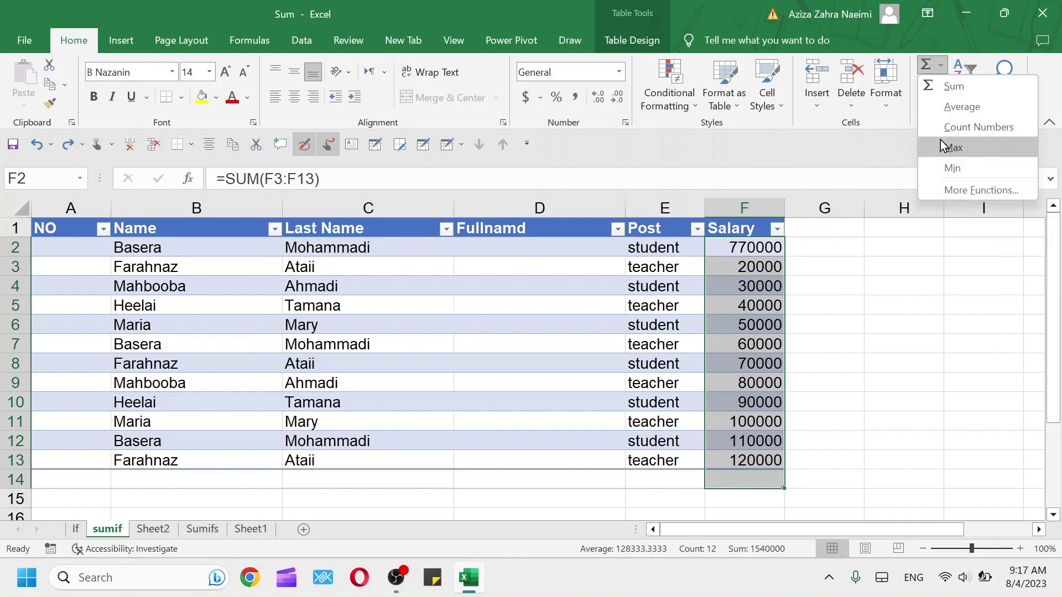
left_click(964, 127)
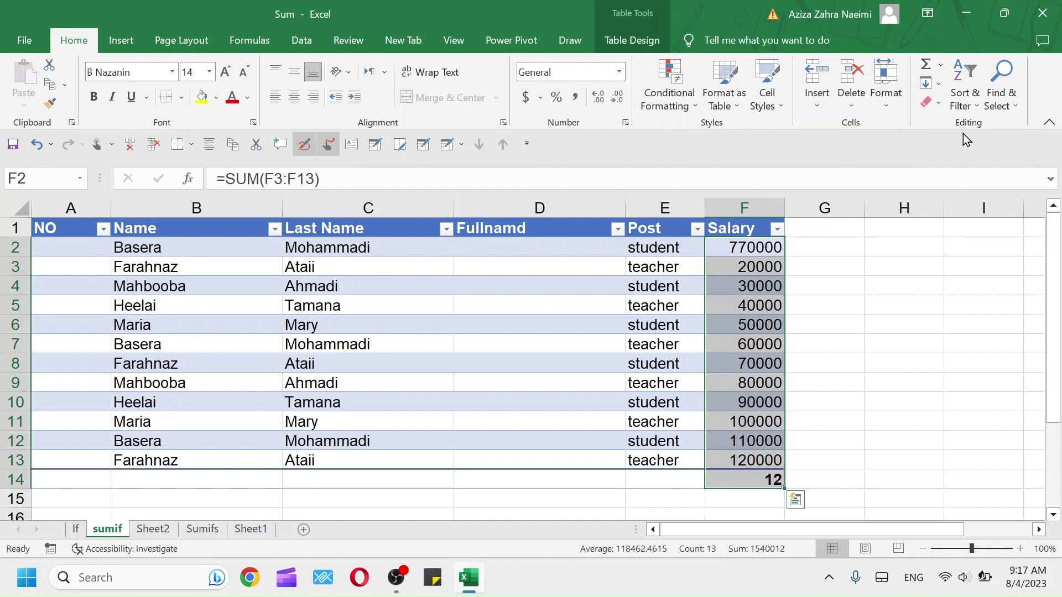
key("ctrl+z")
Try AutoSum Max and undo it, then apply Min to leave 20000 in F14
left_click(940, 66)
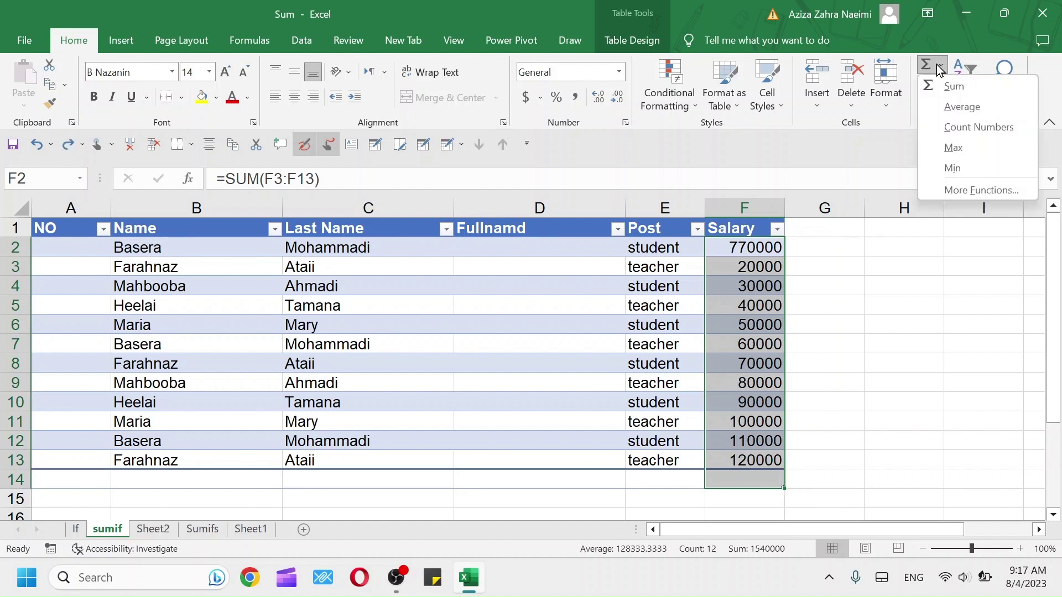
left_click(946, 147)
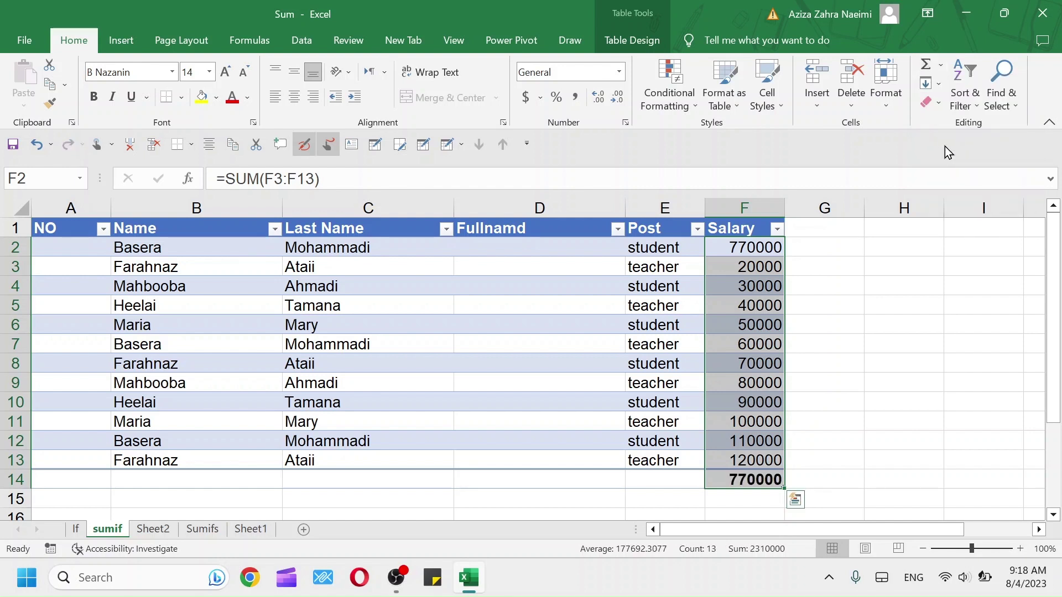
key("ctrl+z")
left_click(939, 66)
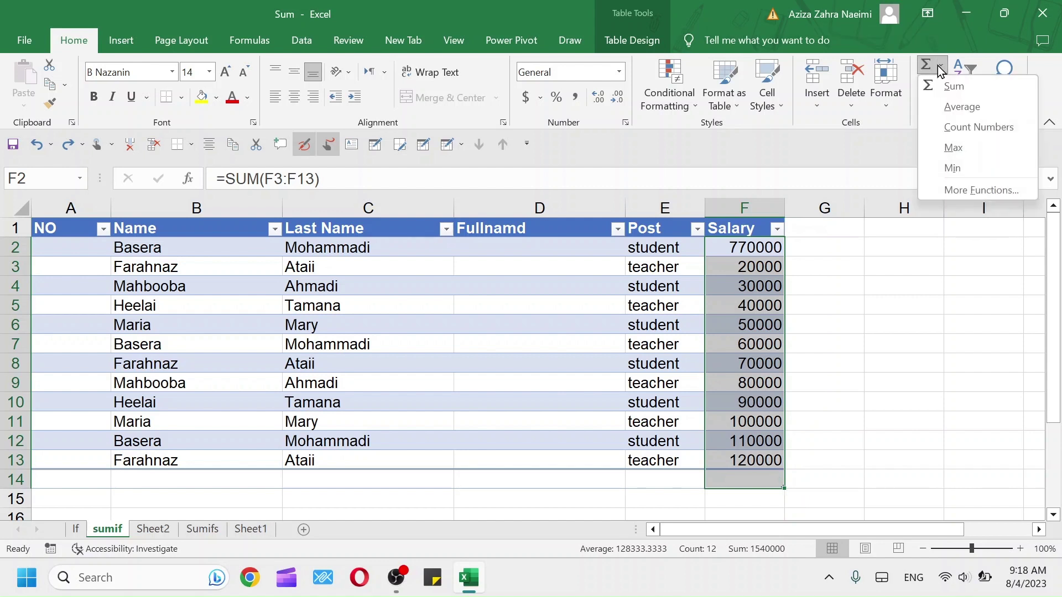
left_click(940, 169)
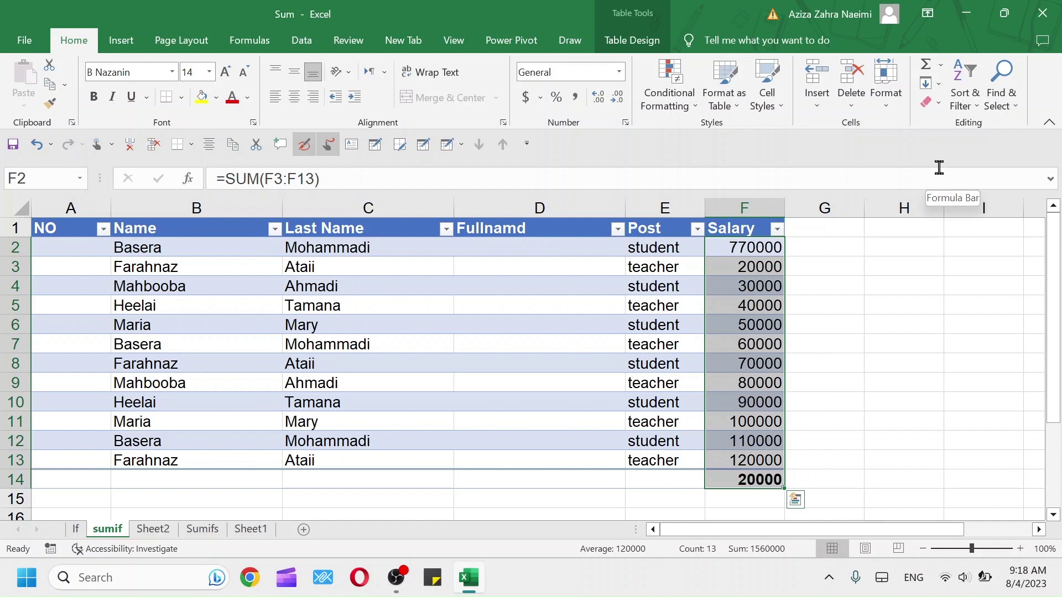
left_click(944, 70)
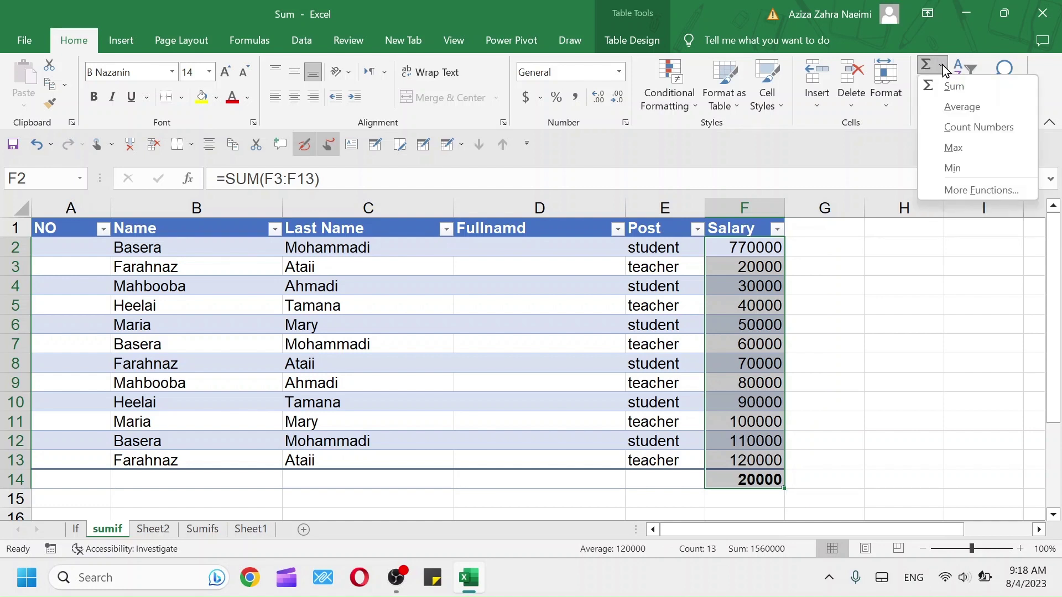
left_click(942, 65)
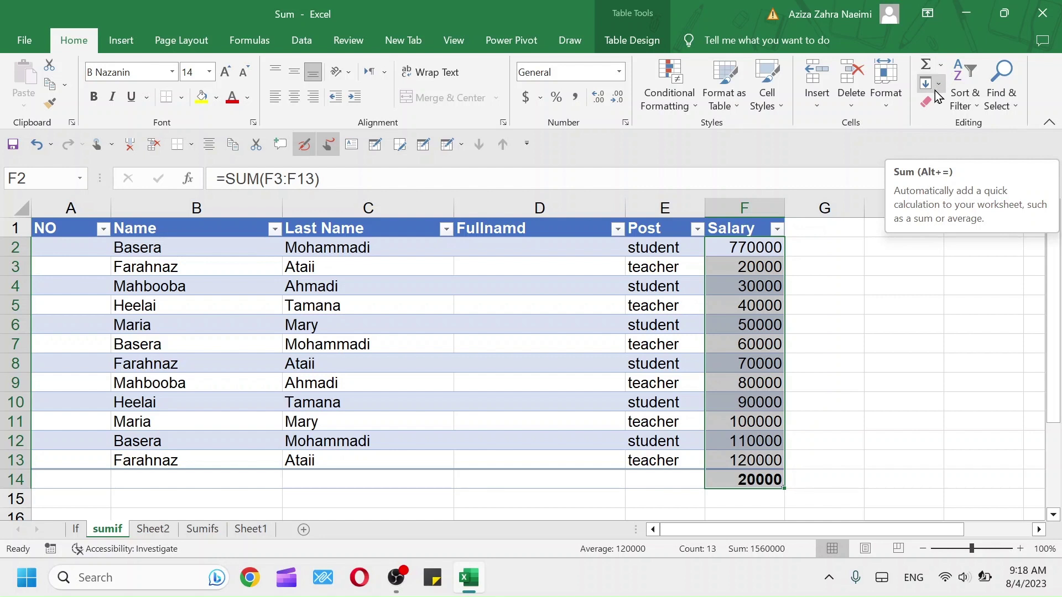
Fill D2 from the last name on its left with Fill Right, then undo it
left_click(936, 89)
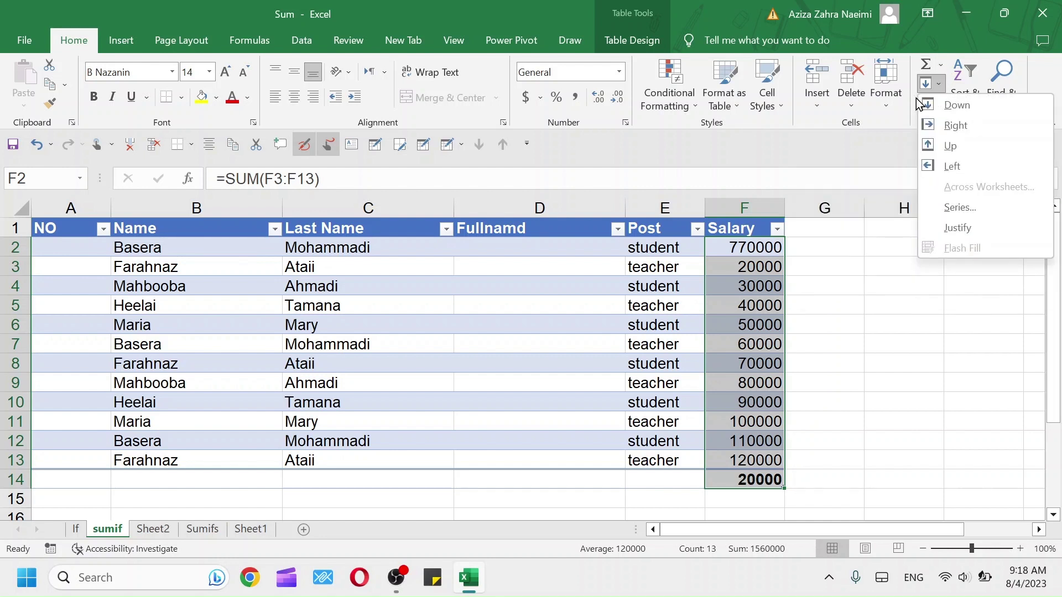
left_click(487, 254)
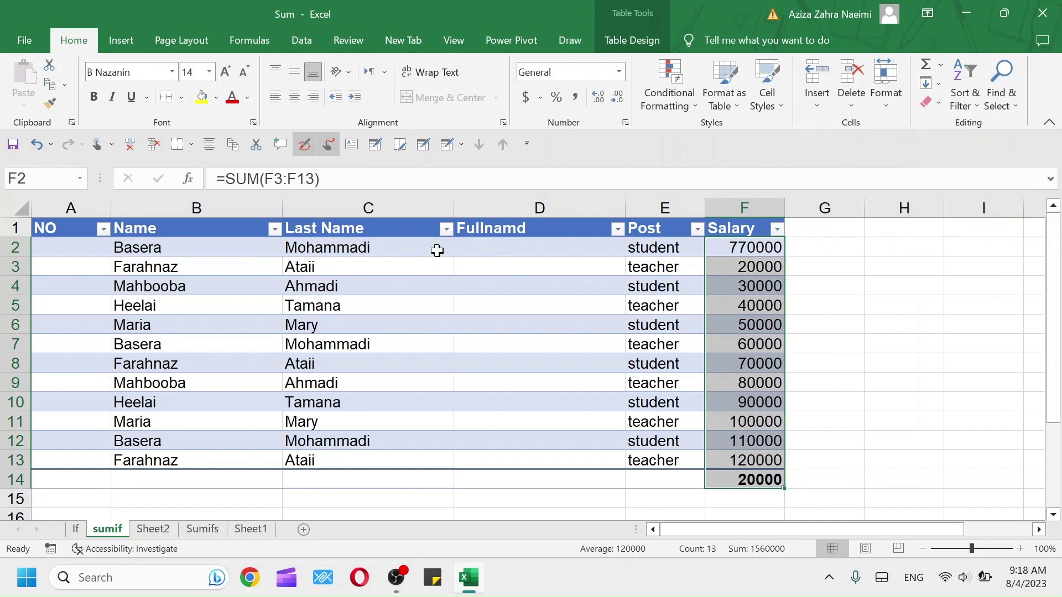
left_click(493, 250)
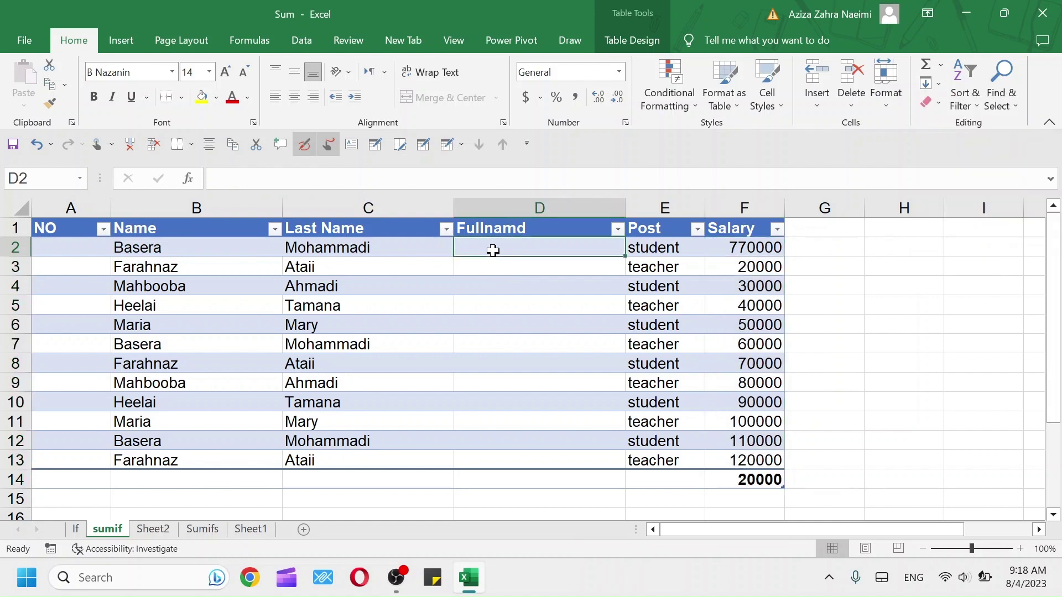
left_click(940, 86)
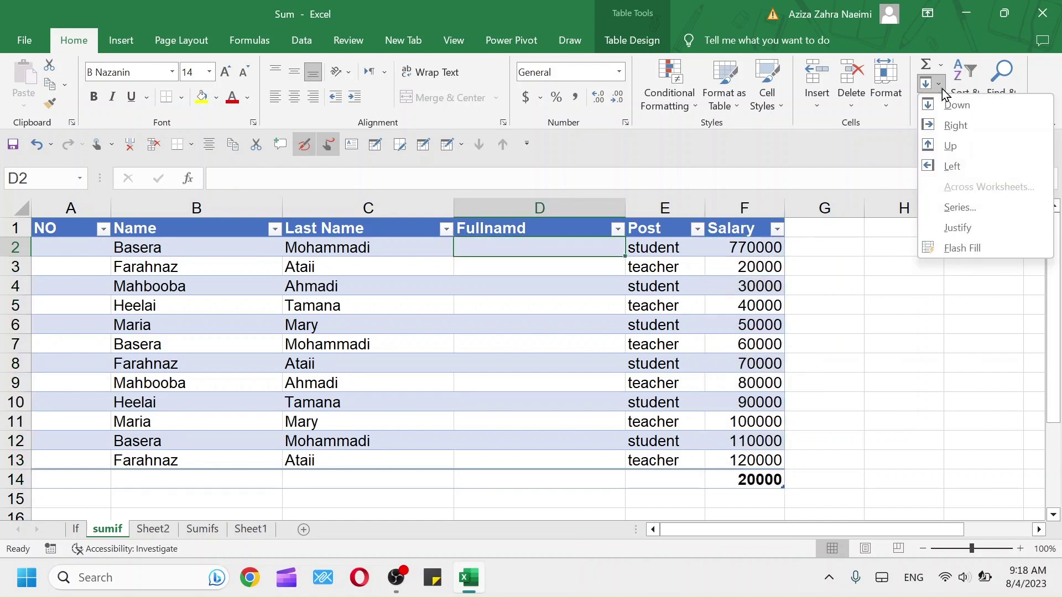
left_click(971, 127)
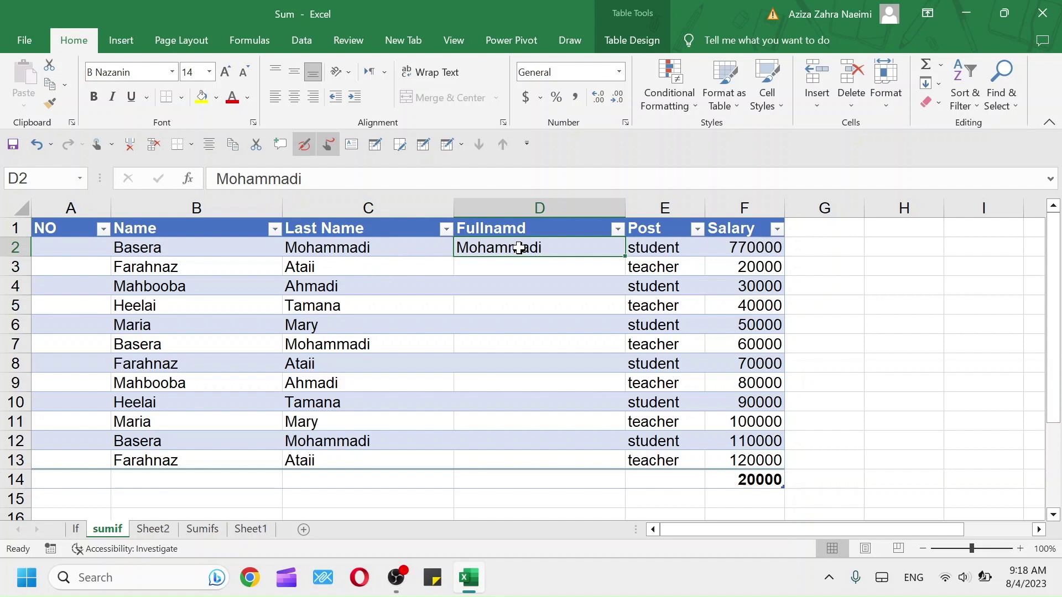
left_click(333, 271)
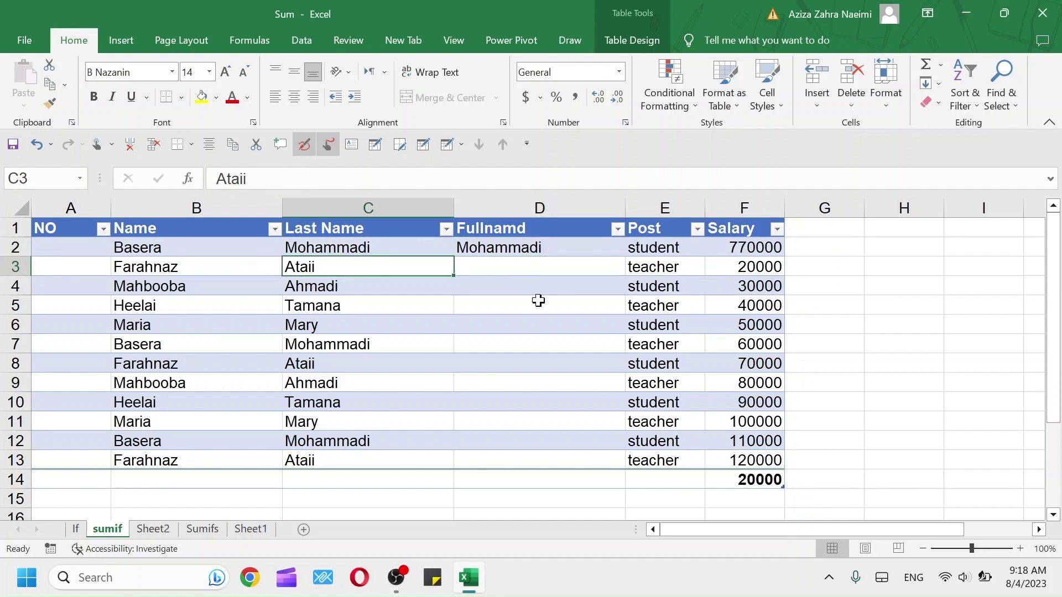
key("ctrl+z")
Fill the last name above down into C3 with Fill Down, then undo it
left_click(388, 263)
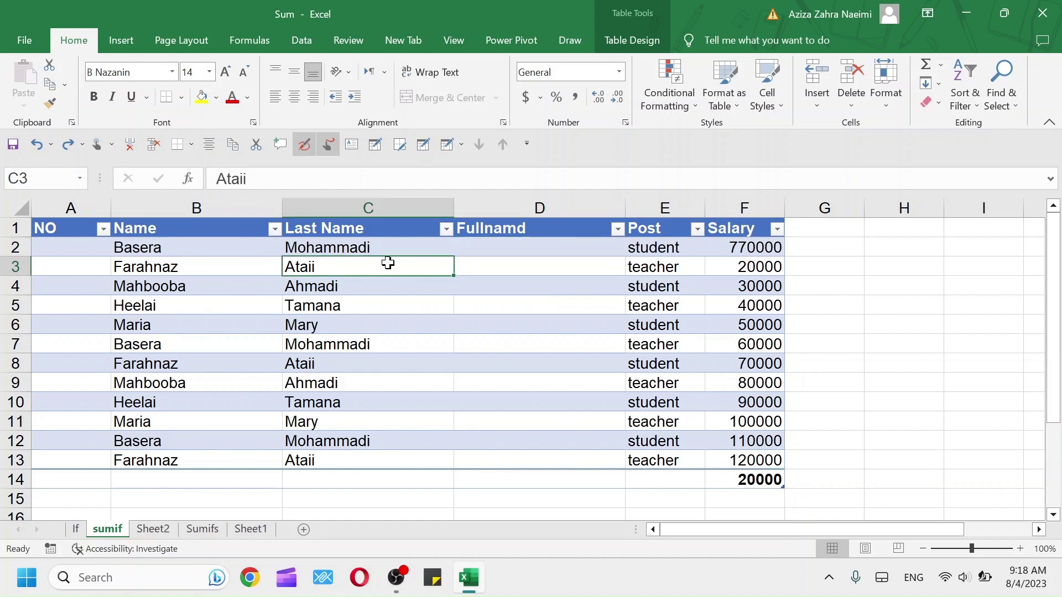
left_click(936, 84)
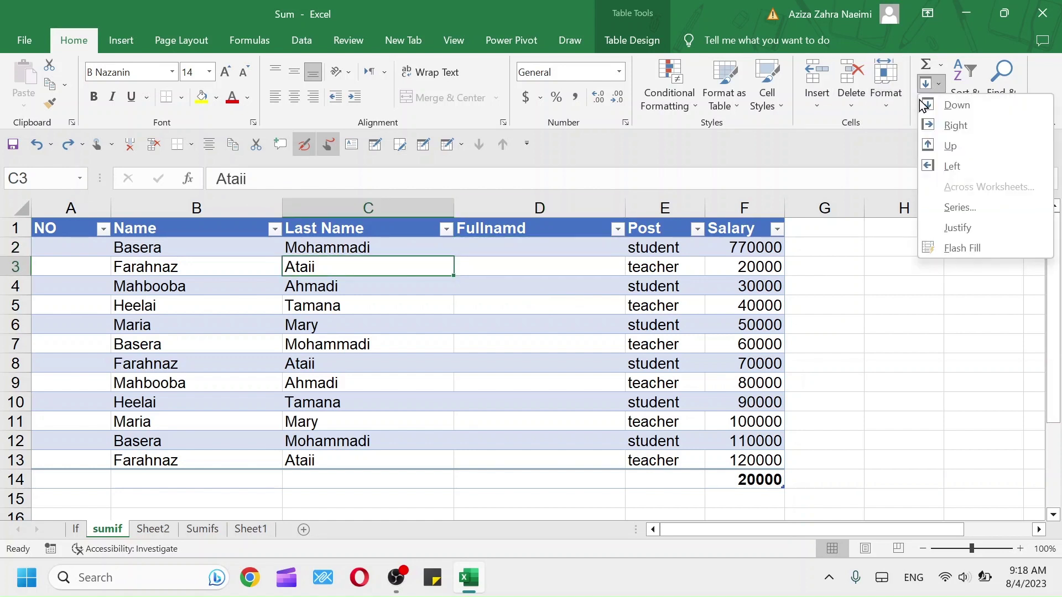
left_click(957, 104)
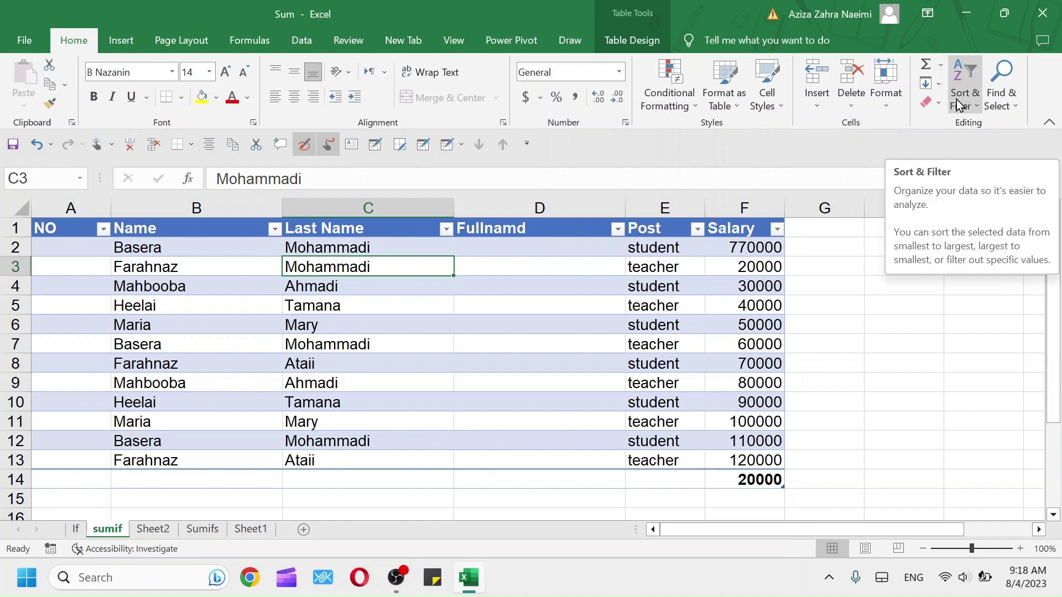
key("ctrl+z")
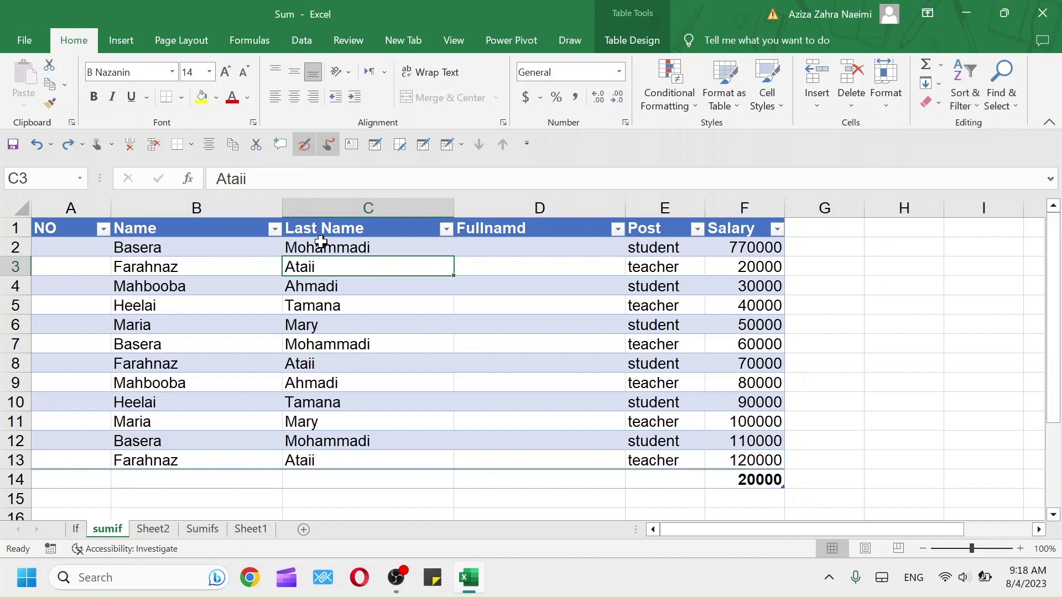
left_click(328, 247)
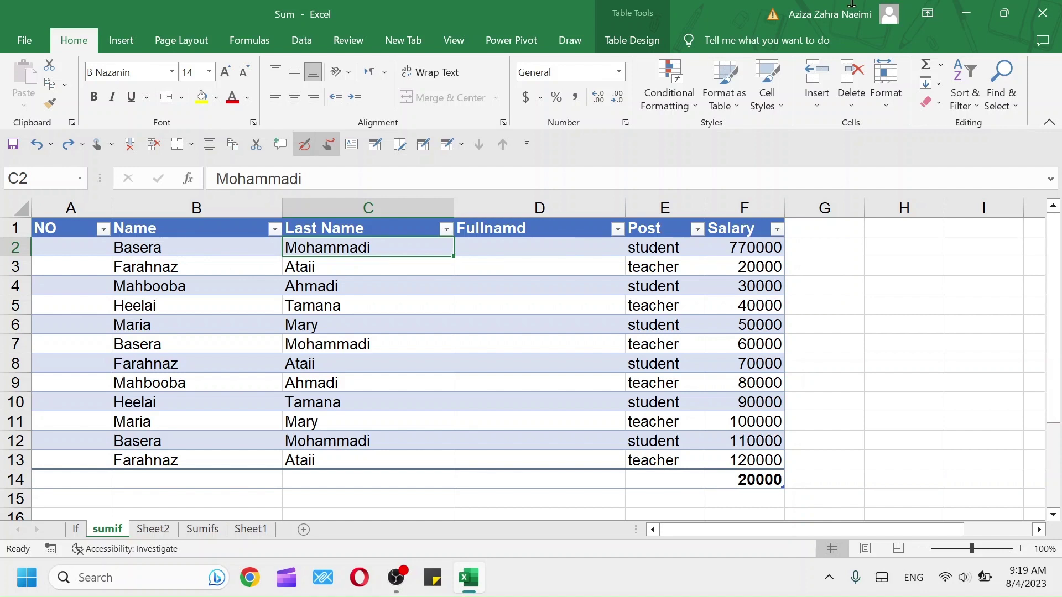
Number the NO column 1 through 12 in A2:A13 using Fill Series with AutoFill
left_click(936, 83)
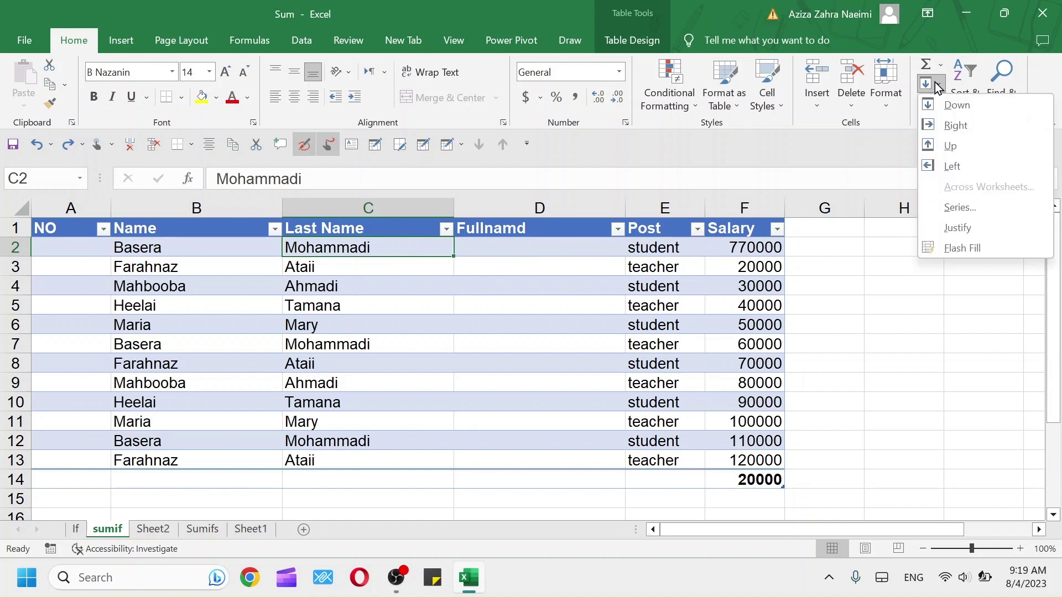
left_click(74, 239)
left_click(74, 245)
type("1")
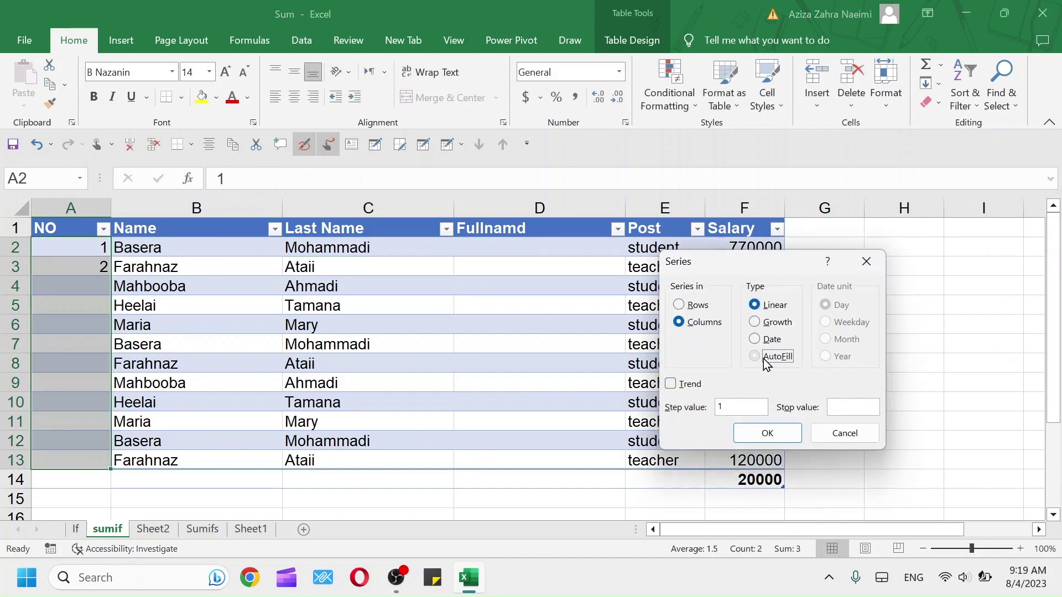
left_click(764, 357)
left_click(767, 437)
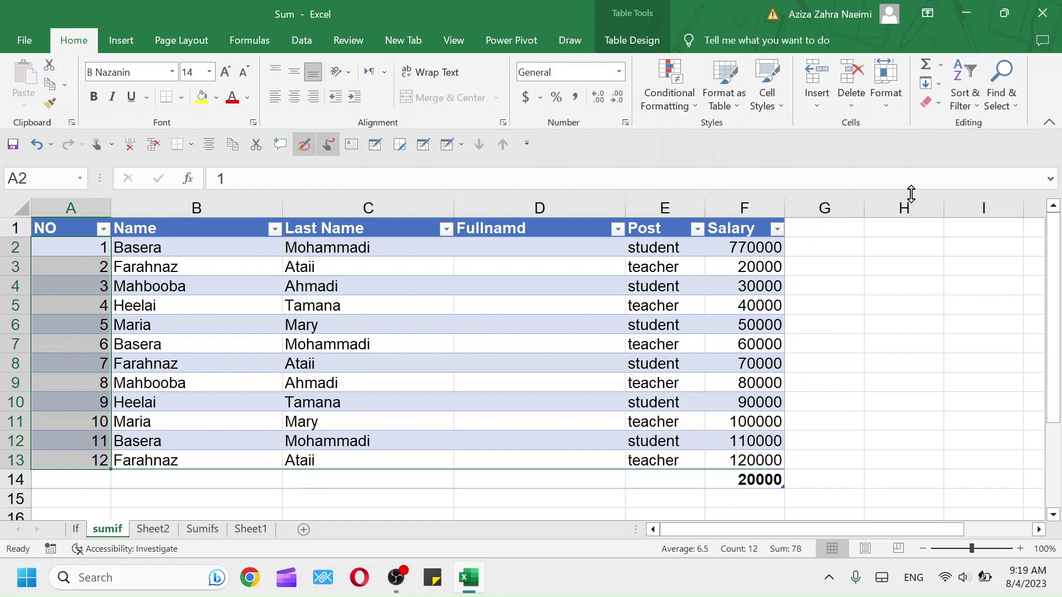
left_click(938, 85)
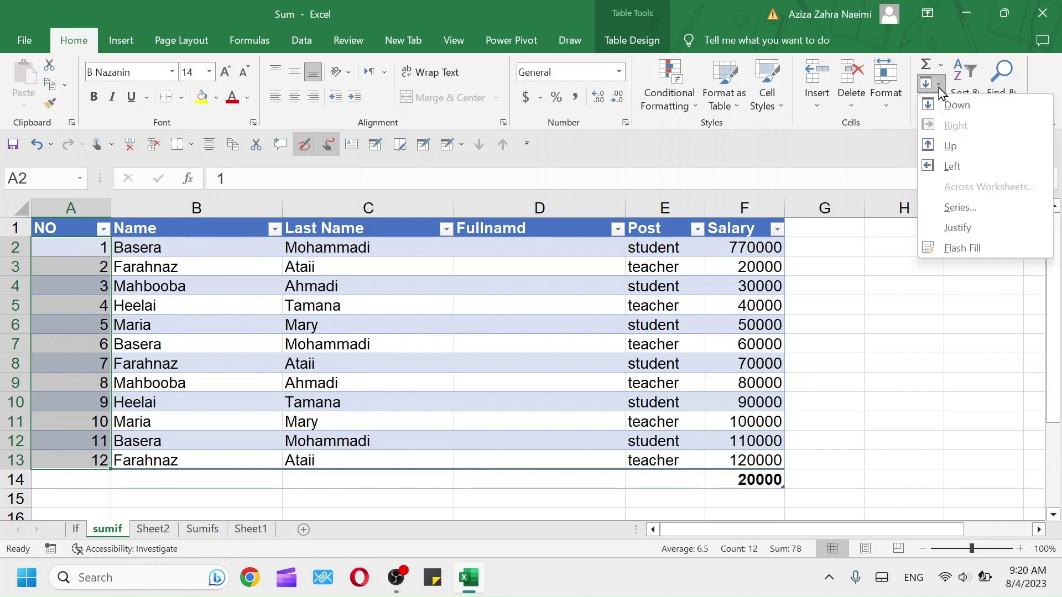
key("Escape")
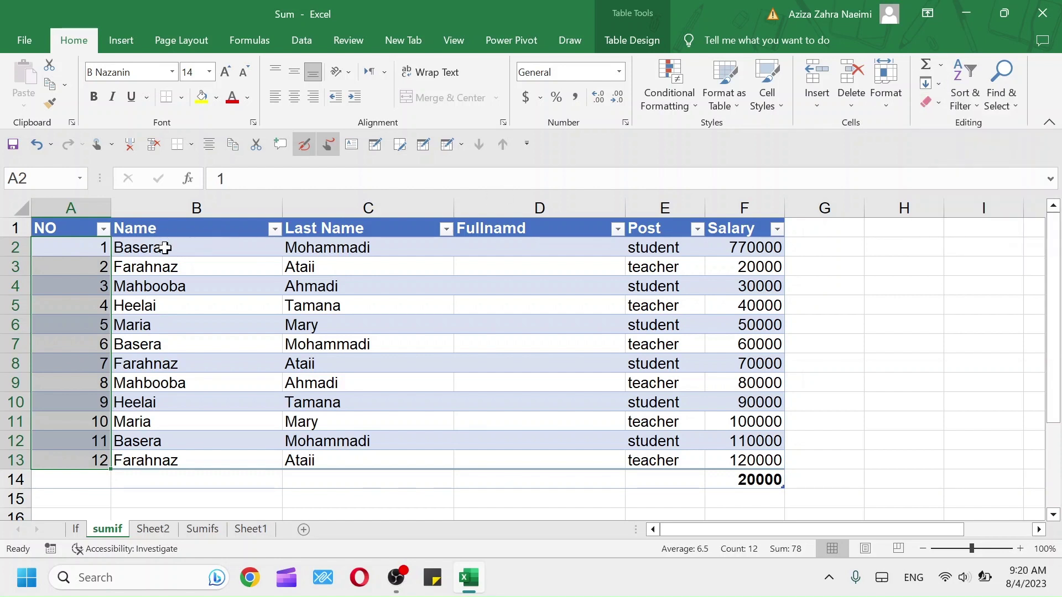
left_click_drag(159, 246, 147, 463)
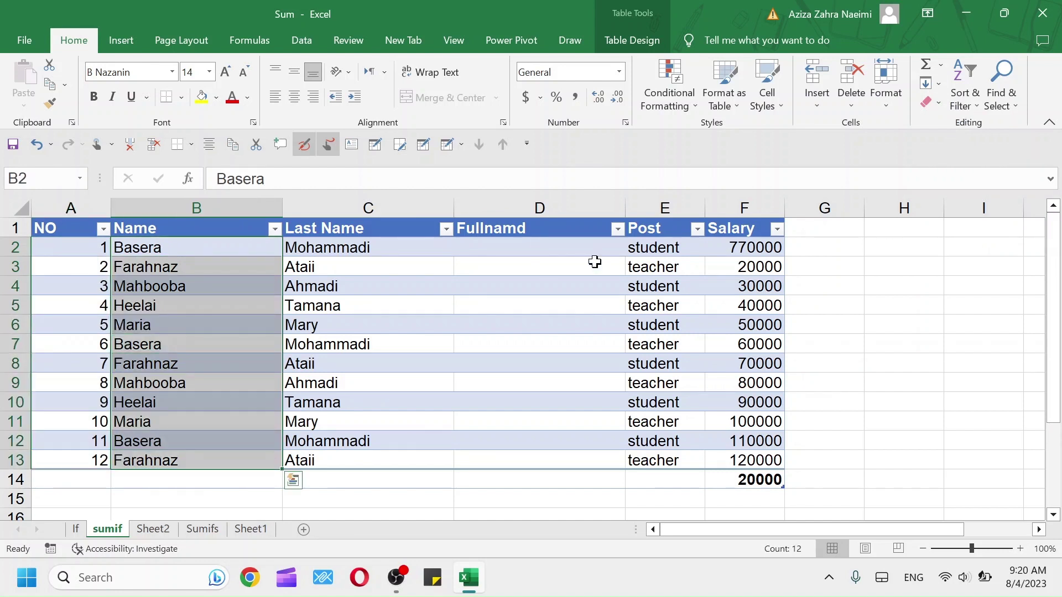
left_click(940, 84)
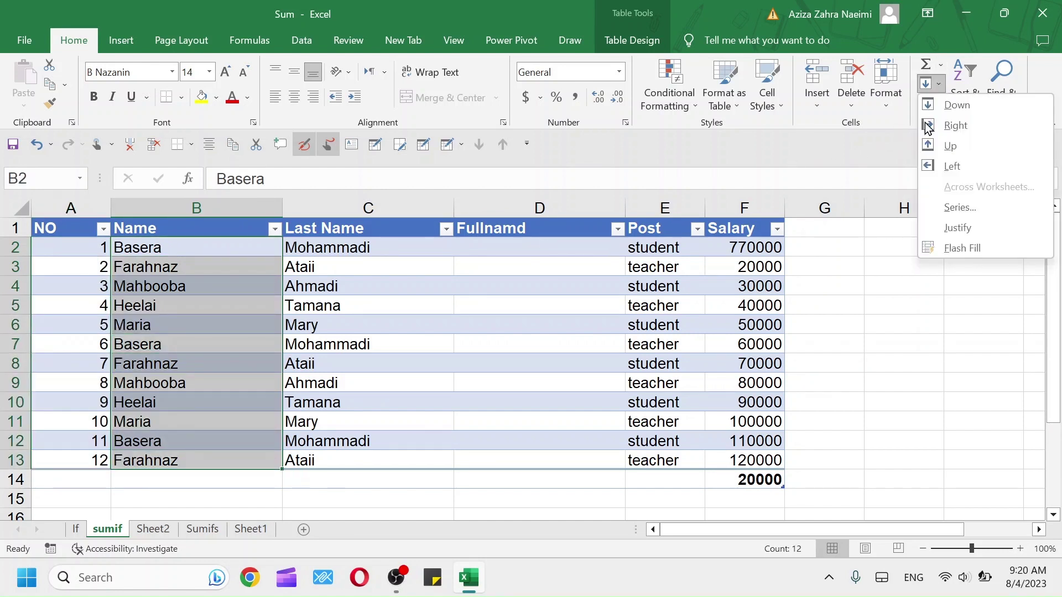
left_click(956, 226)
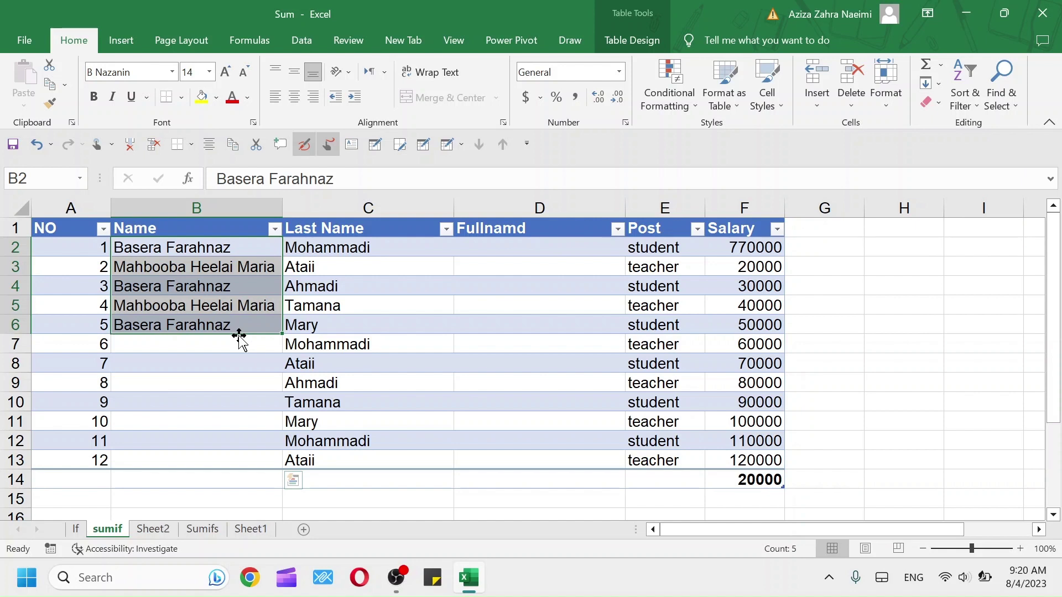
key("ctrl+z")
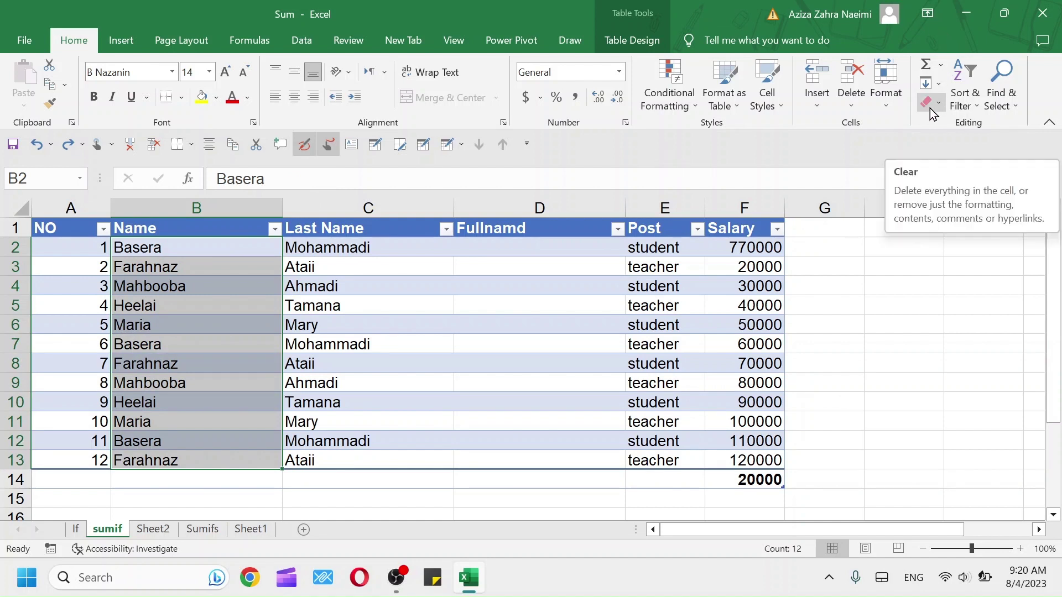
left_click(941, 84)
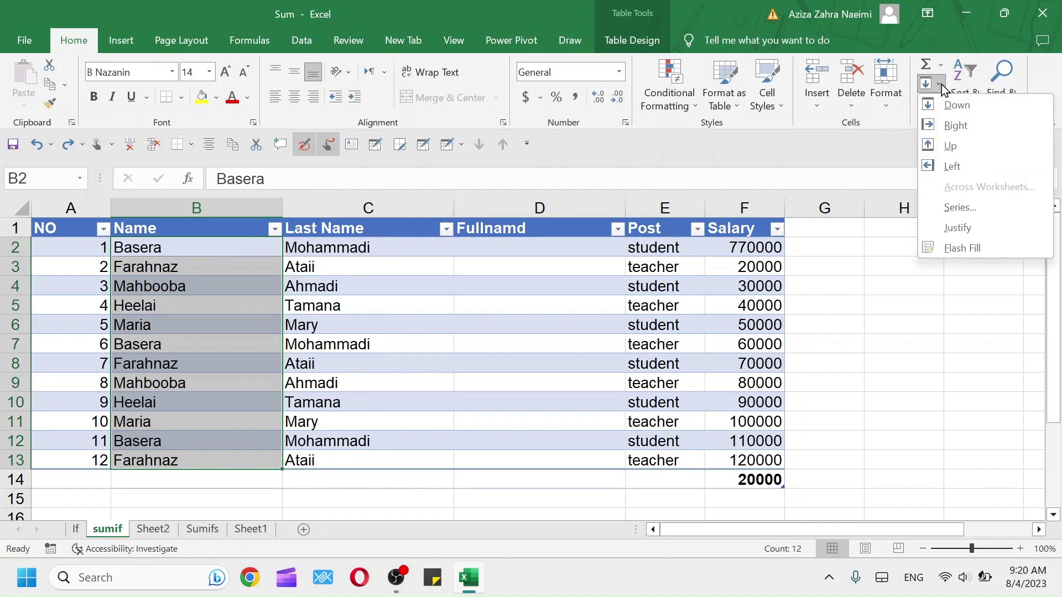
left_click(483, 253)
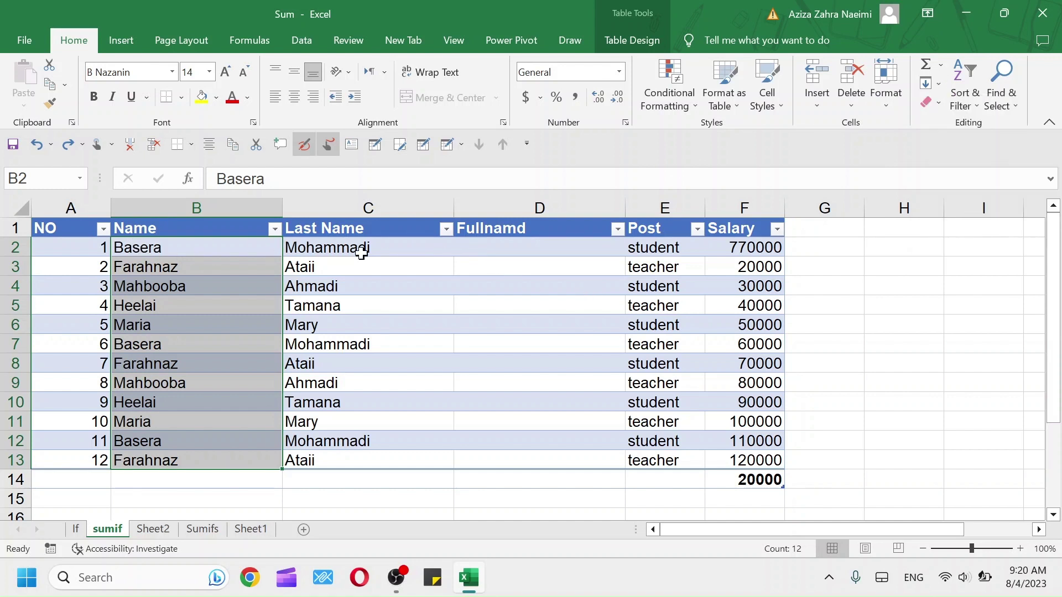
left_click(510, 242)
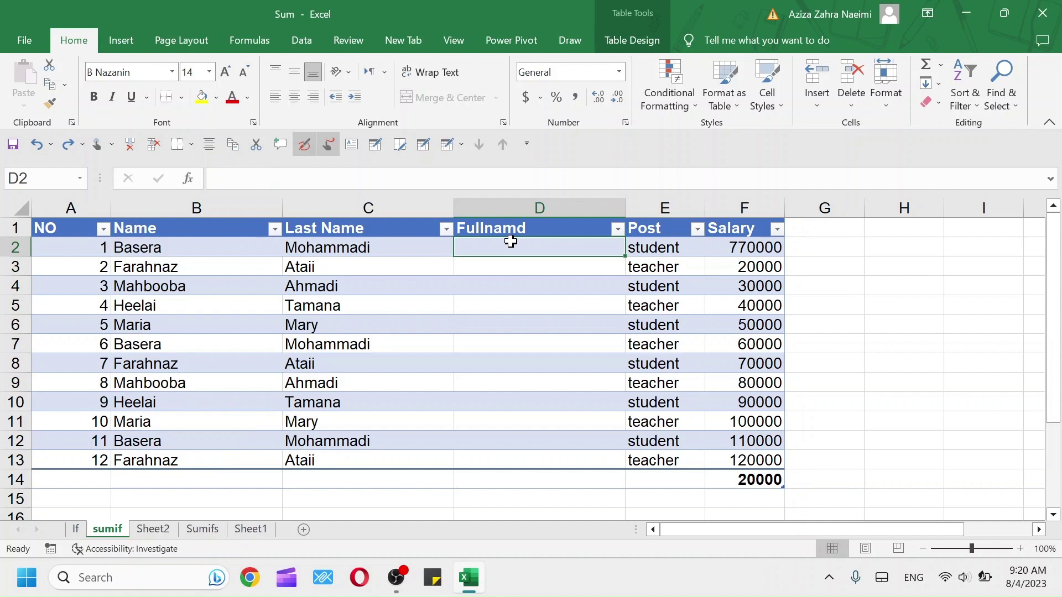
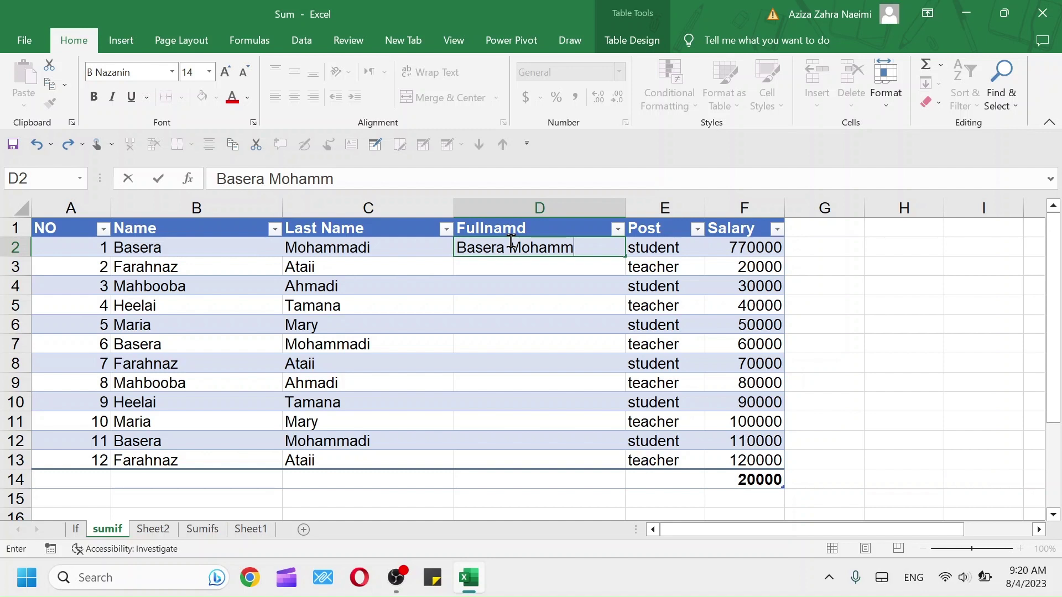
Enter the first person's full name in D2, Flash Fill the rest of Fullnamd, then undo it
left_click(526, 268)
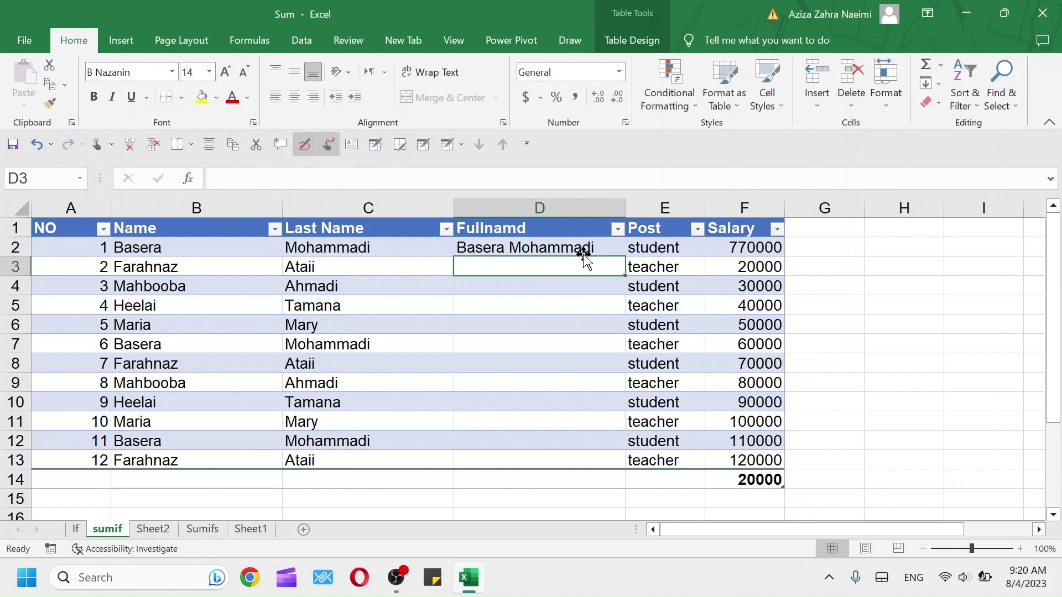
left_click(937, 85)
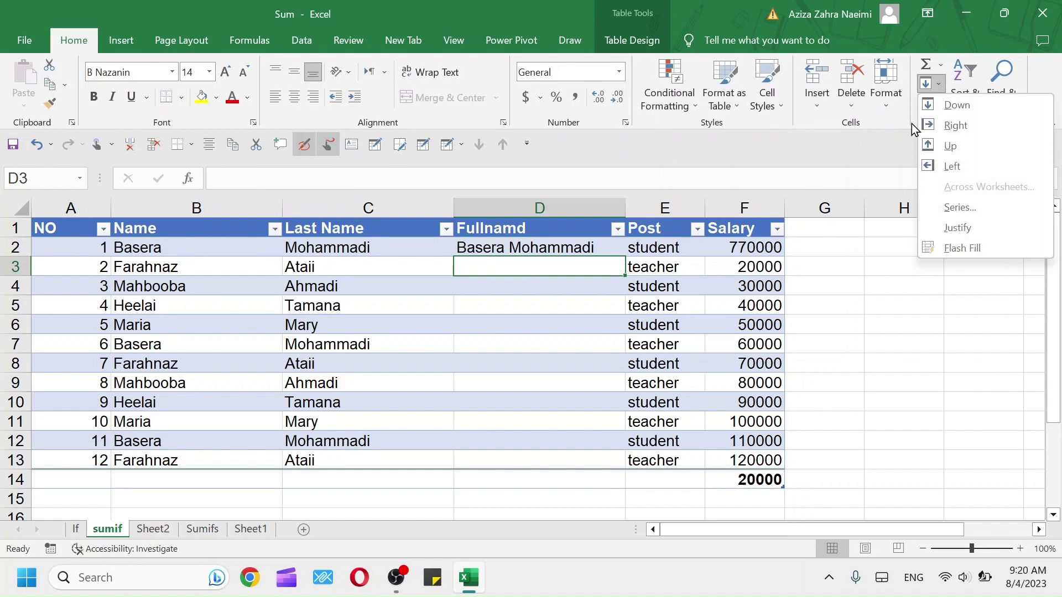
left_click(942, 251)
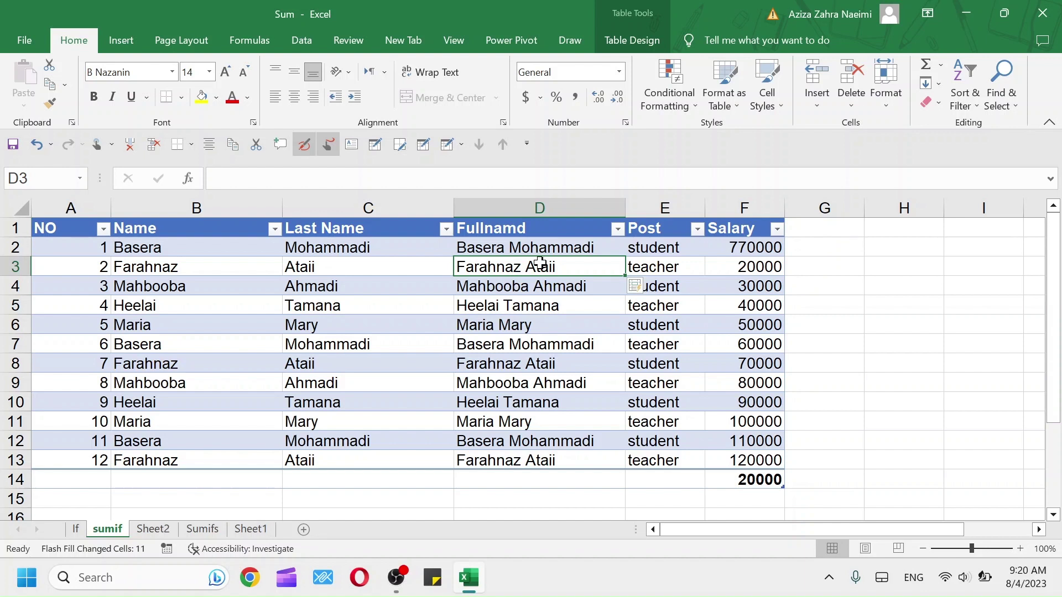
key("ctrl+z")
left_click(538, 248)
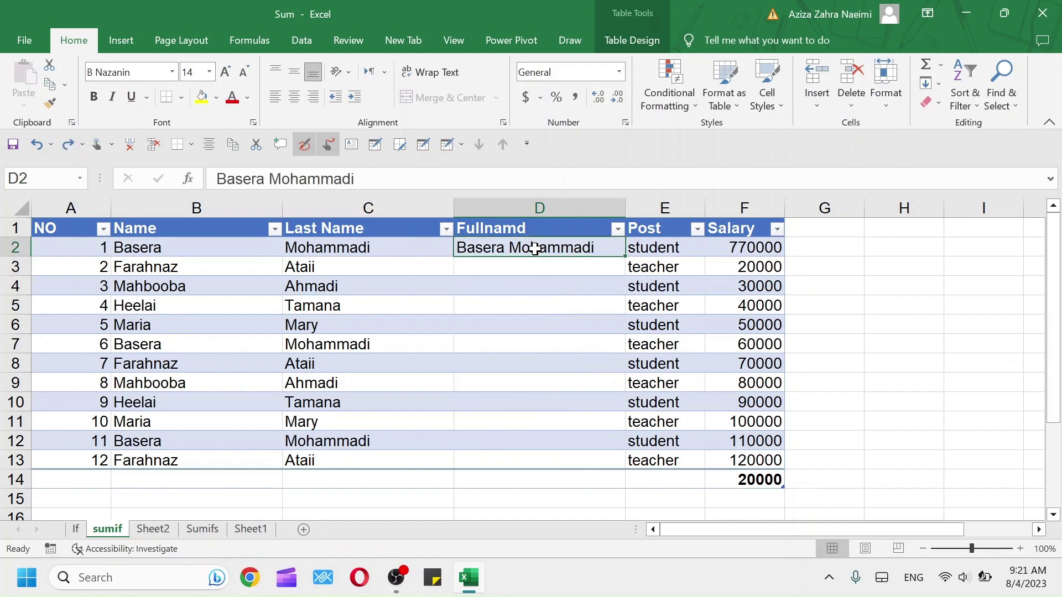
left_click_drag(624, 256, 598, 465)
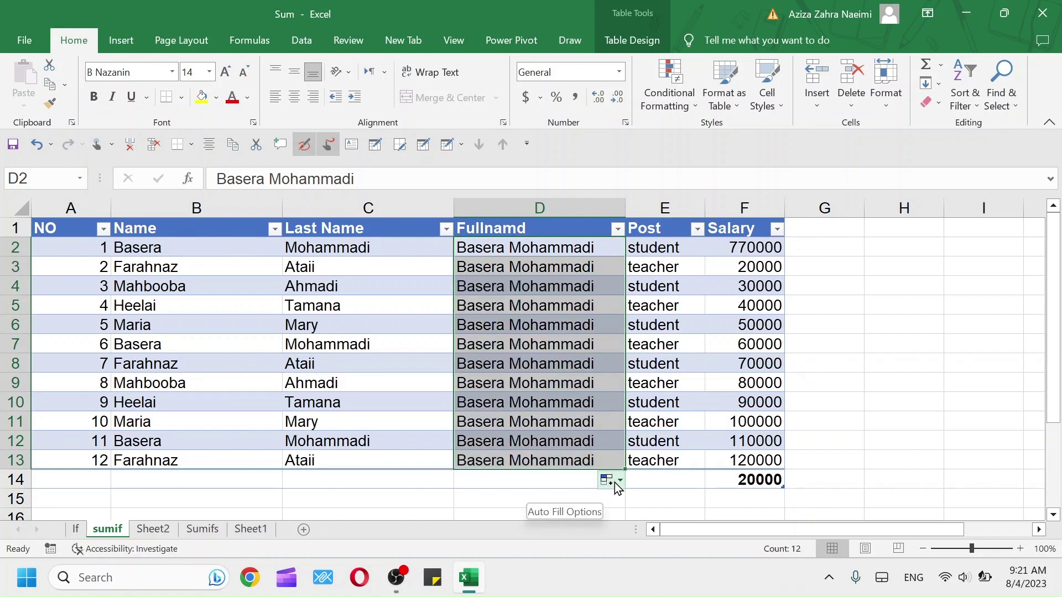
left_click(617, 483)
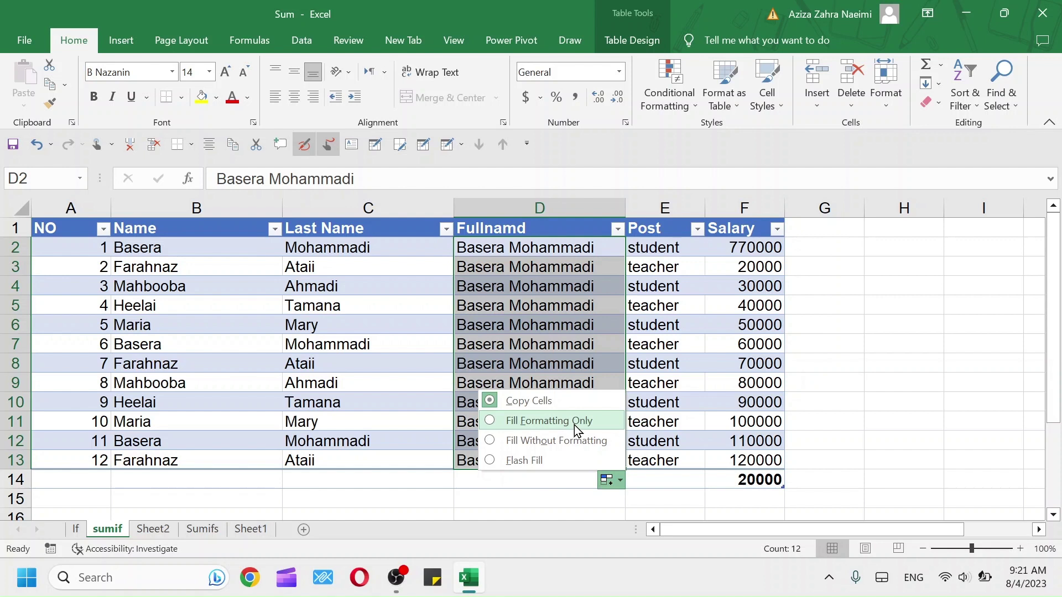
left_click(509, 466)
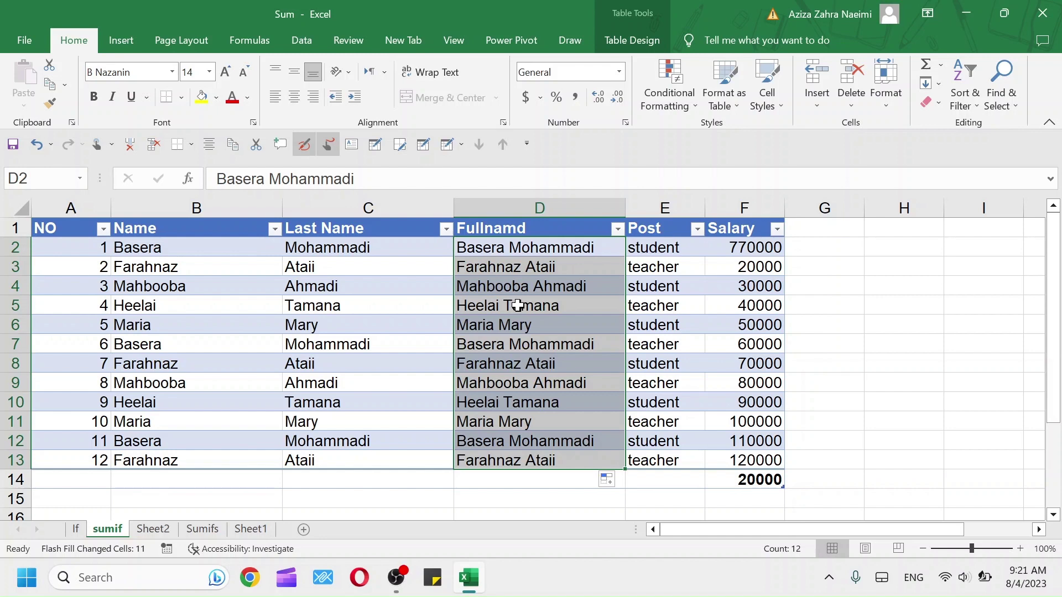
left_click_drag(207, 251, 211, 454)
Clear the Name cells, type the first person's first name in B2, and Flash Fill B3:B13
right_click(211, 454)
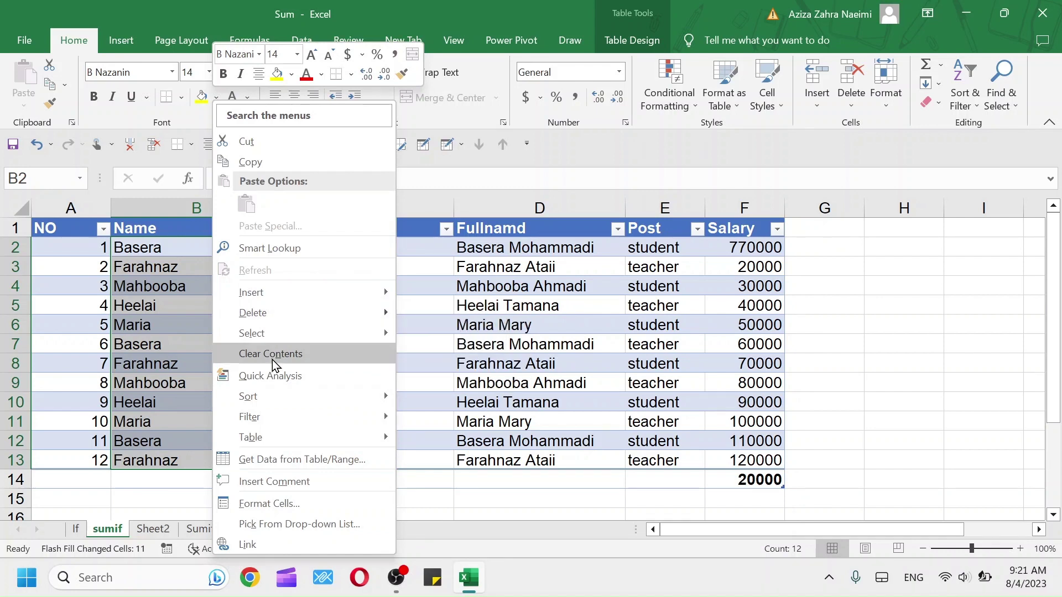
left_click(272, 360)
left_click(164, 248)
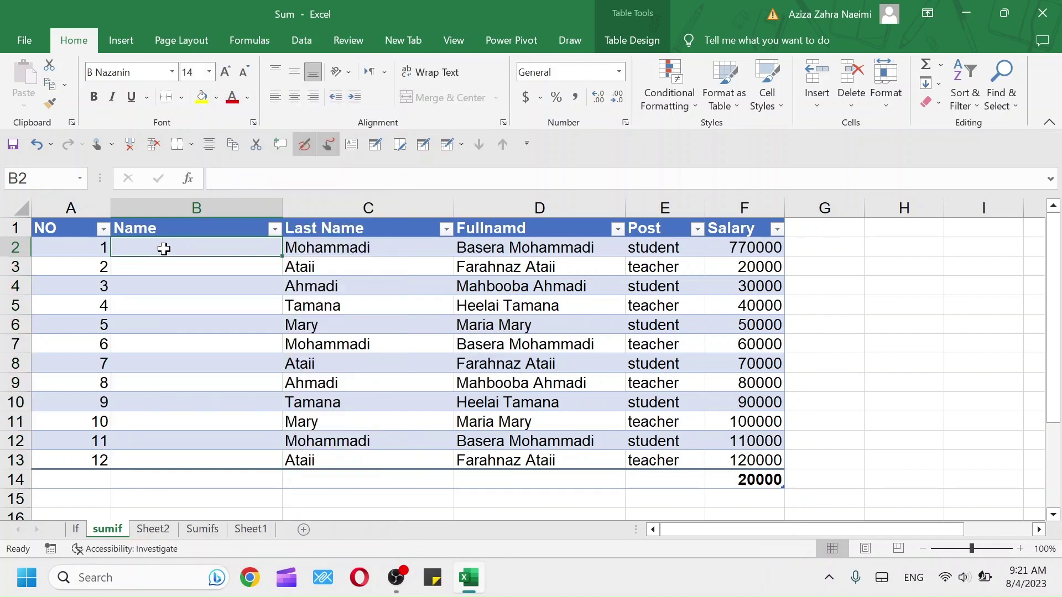
type("B")
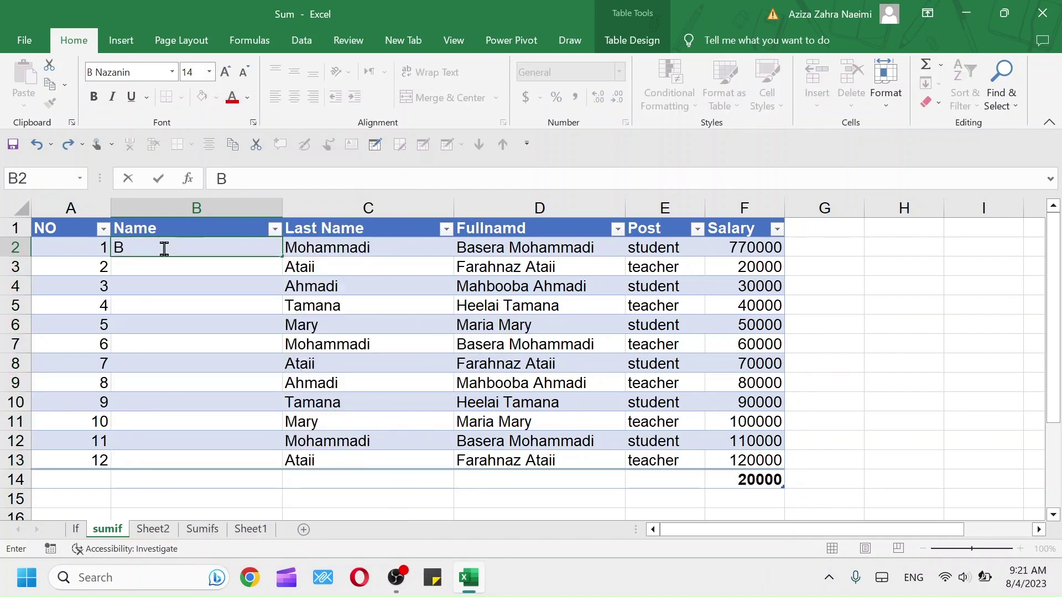
type("asera")
key("Return")
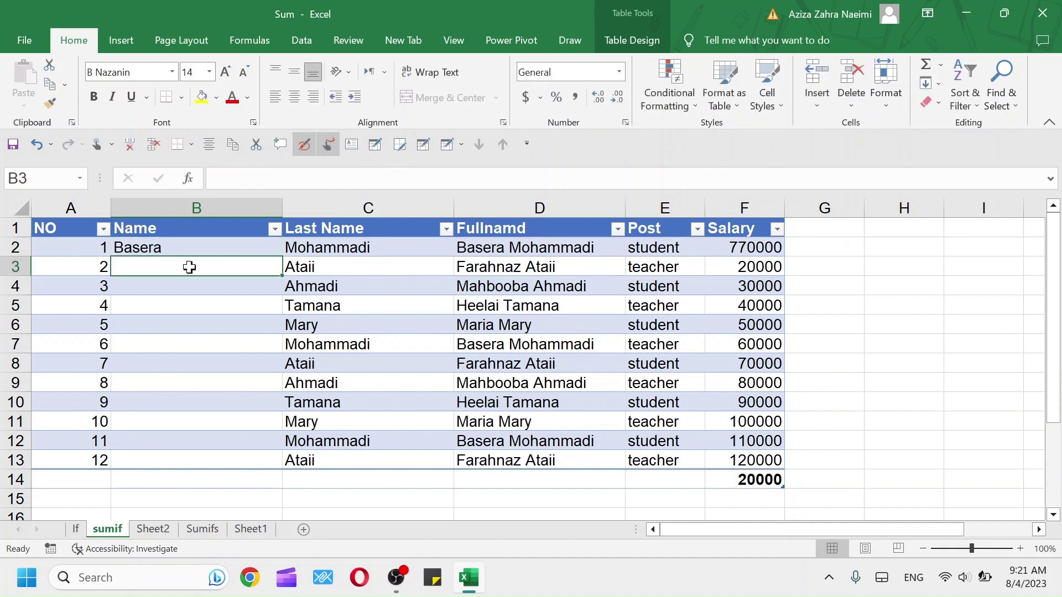
left_click(939, 84)
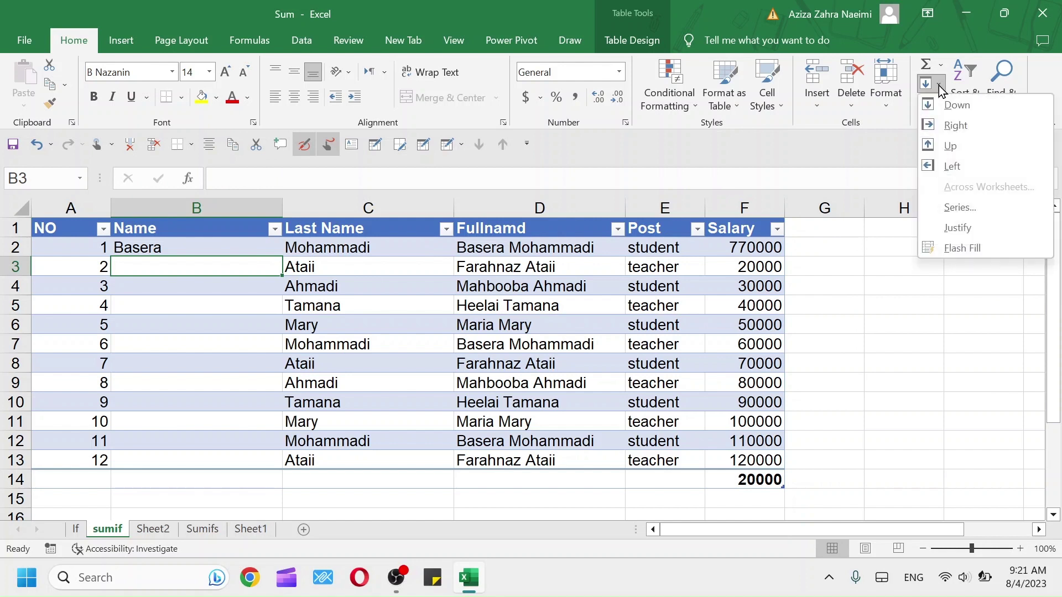
left_click(949, 246)
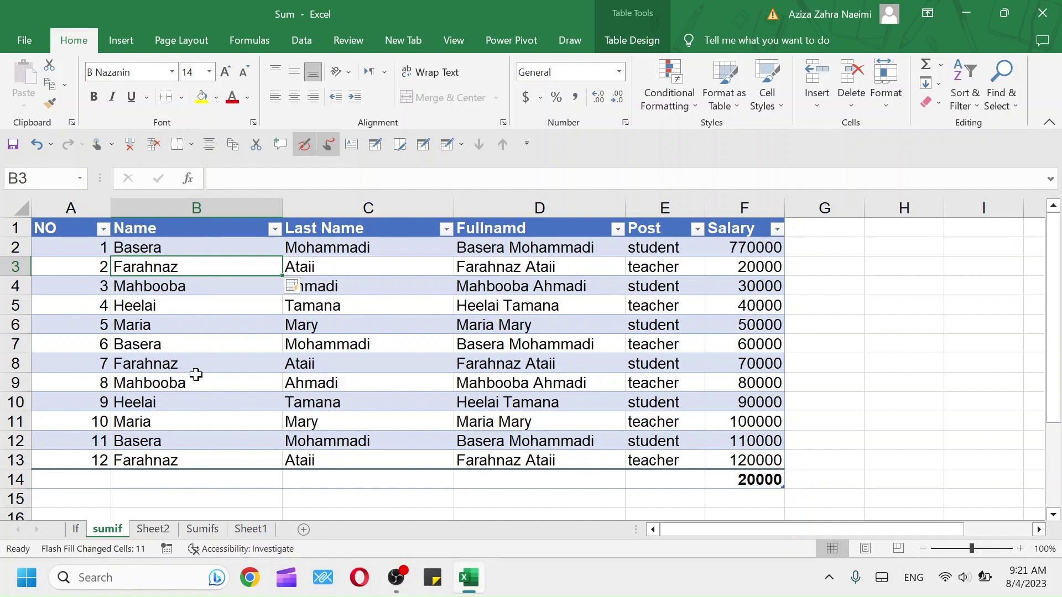
left_click(513, 300)
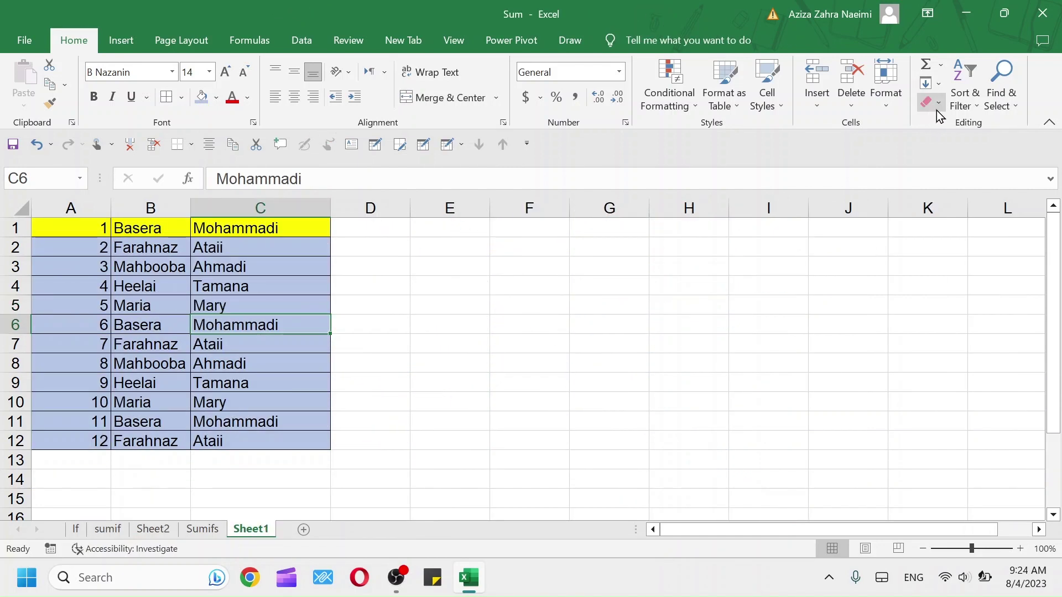
left_click(938, 107)
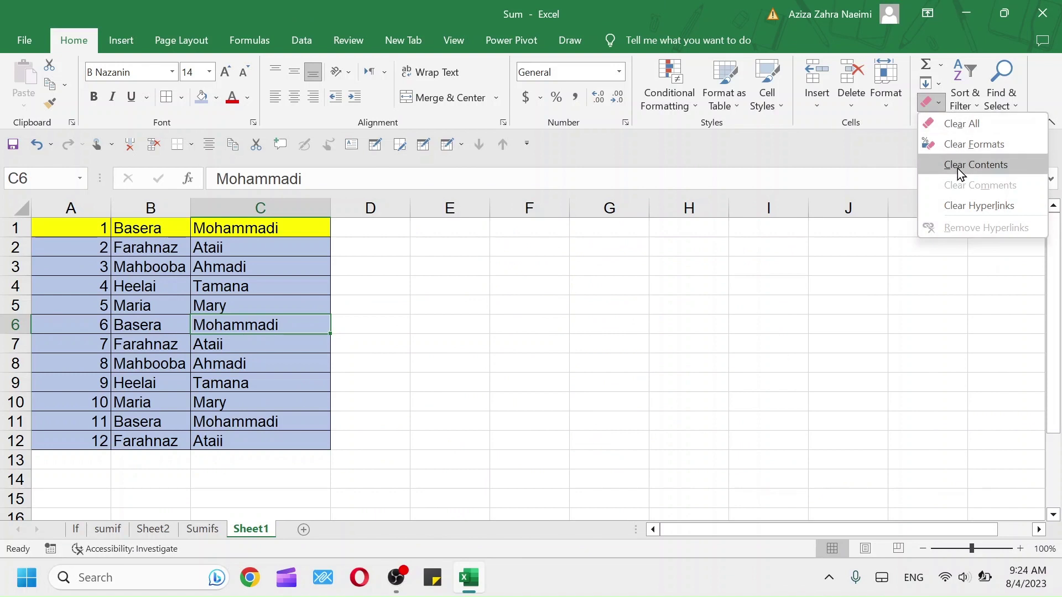
key("Escape")
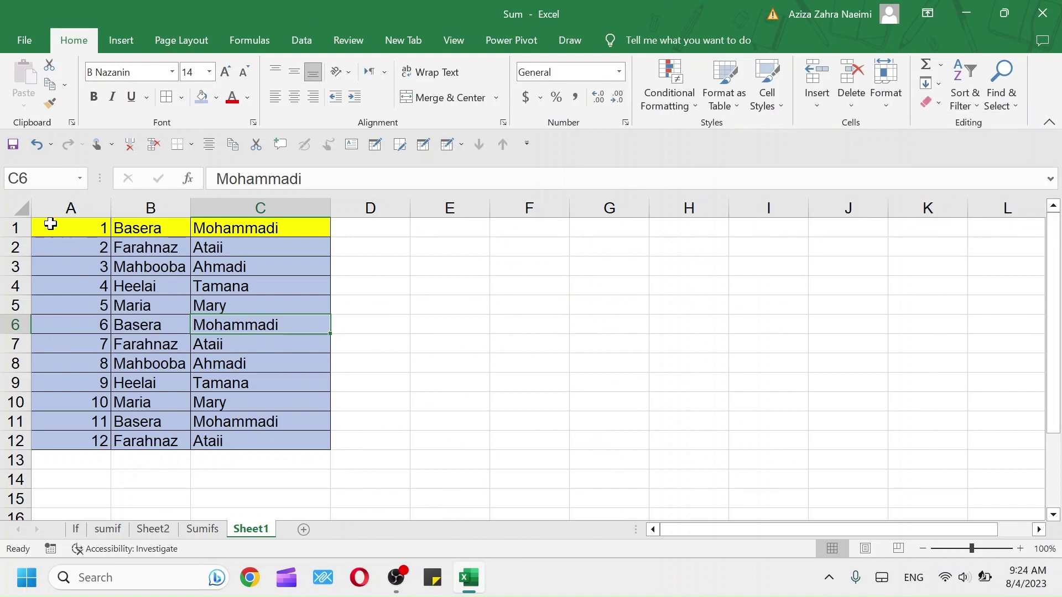
left_click_drag(50, 223, 294, 443)
left_click(935, 102)
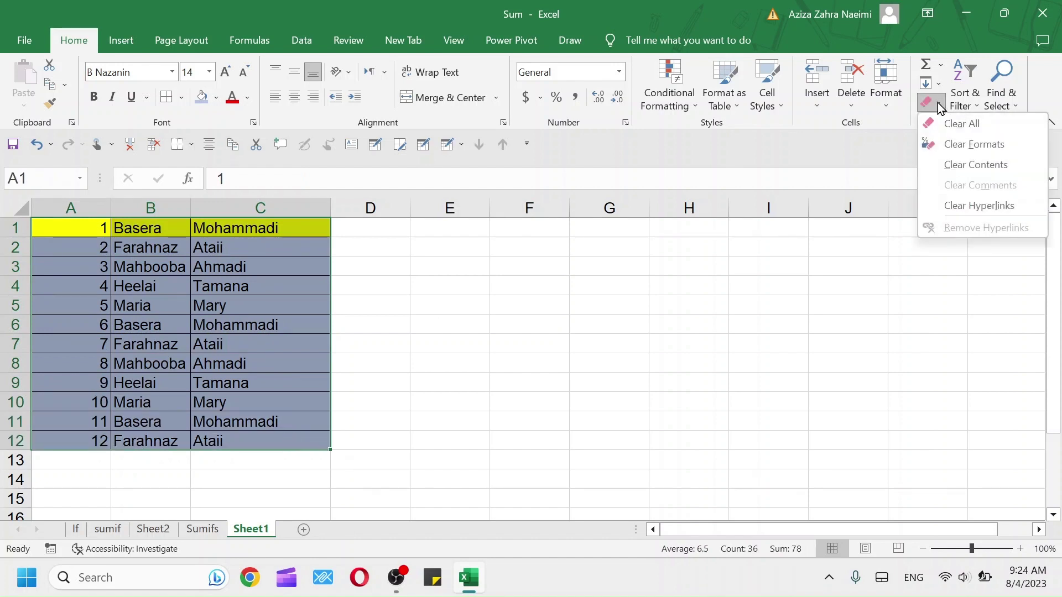
left_click(951, 126)
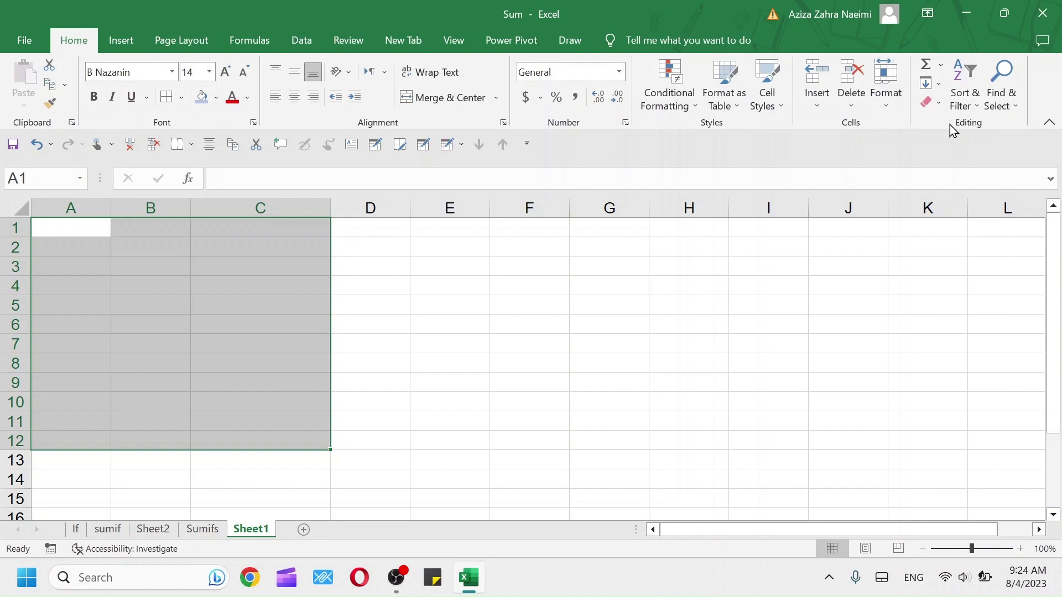
key("ctrl+z")
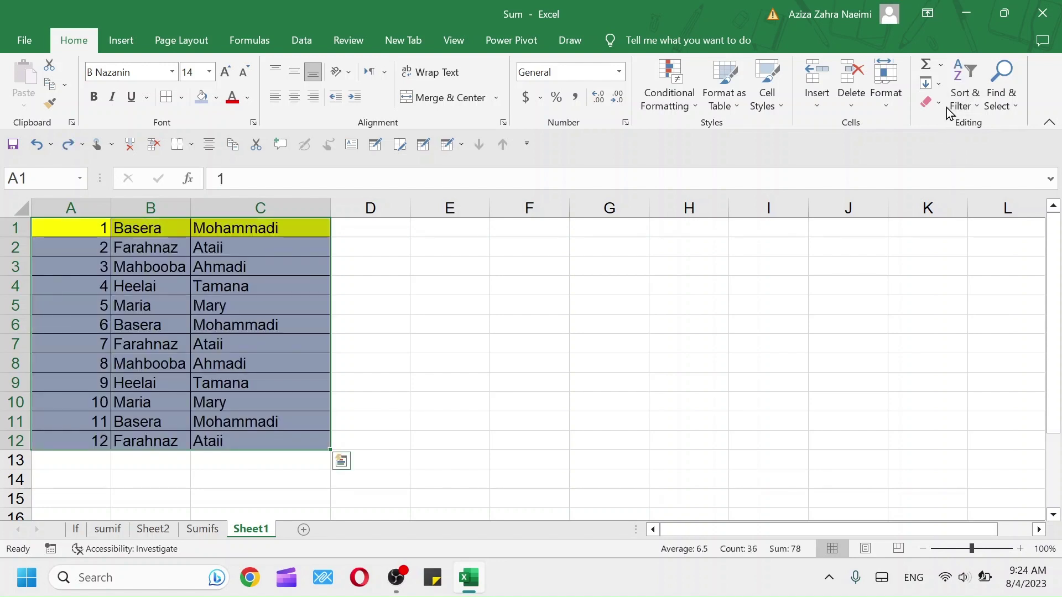
left_click(938, 105)
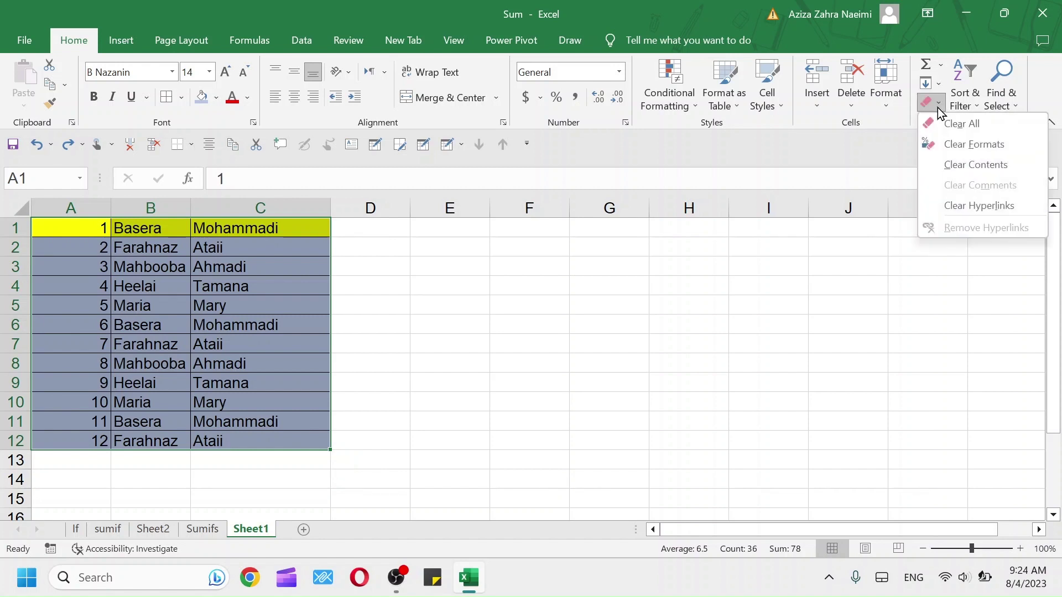
left_click(955, 149)
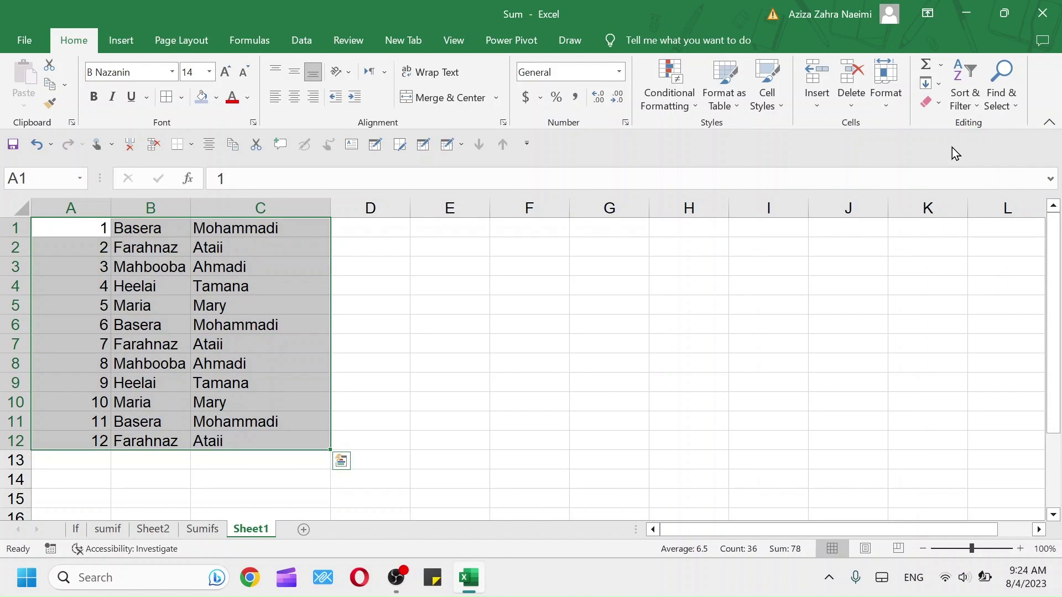
key("ctrl+z")
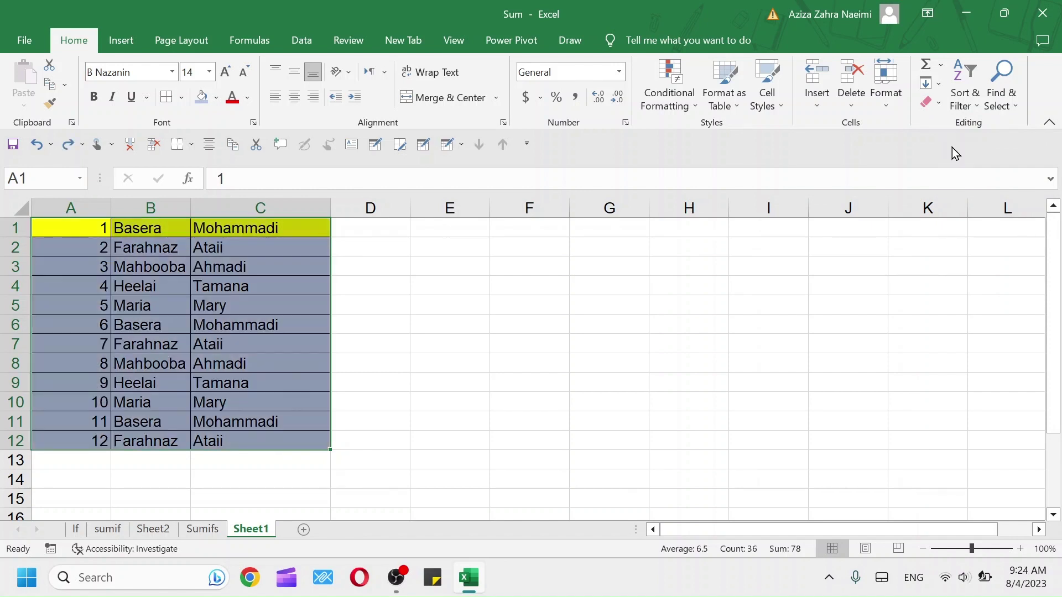
left_click(944, 100)
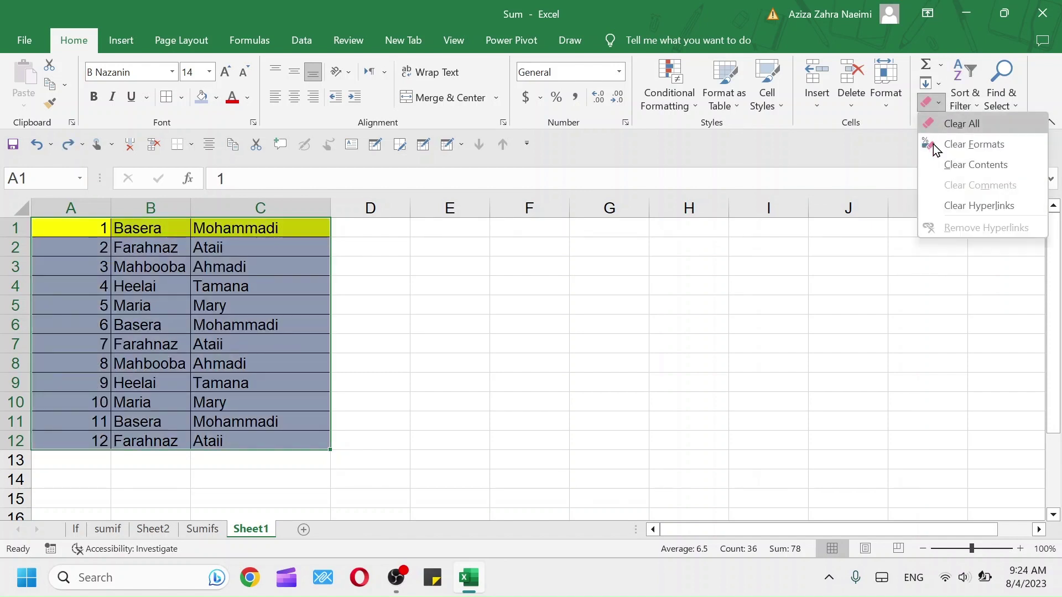
left_click(955, 165)
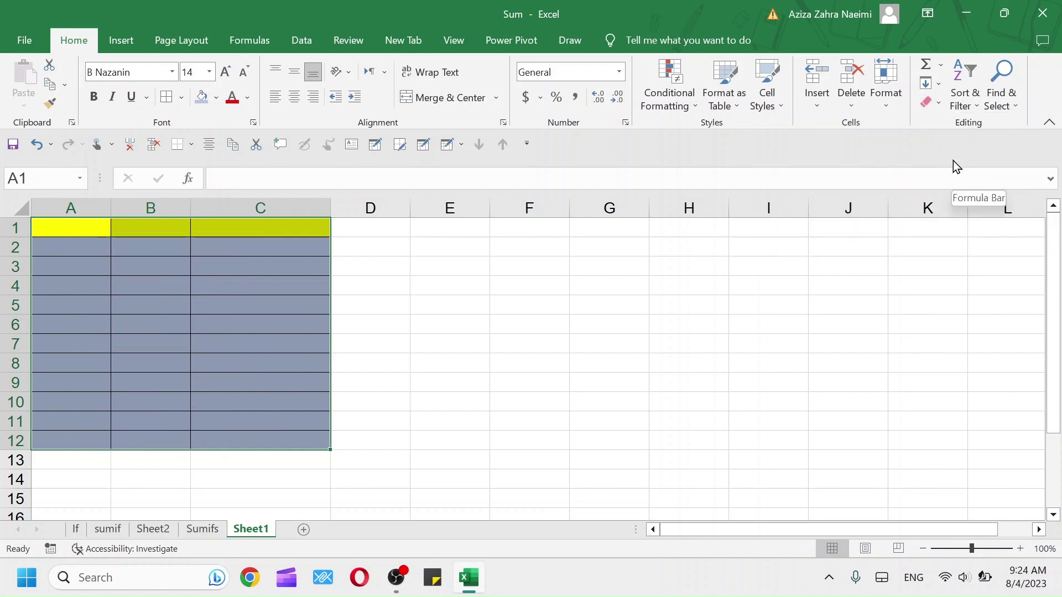
key("ctrl+z")
left_click(939, 104)
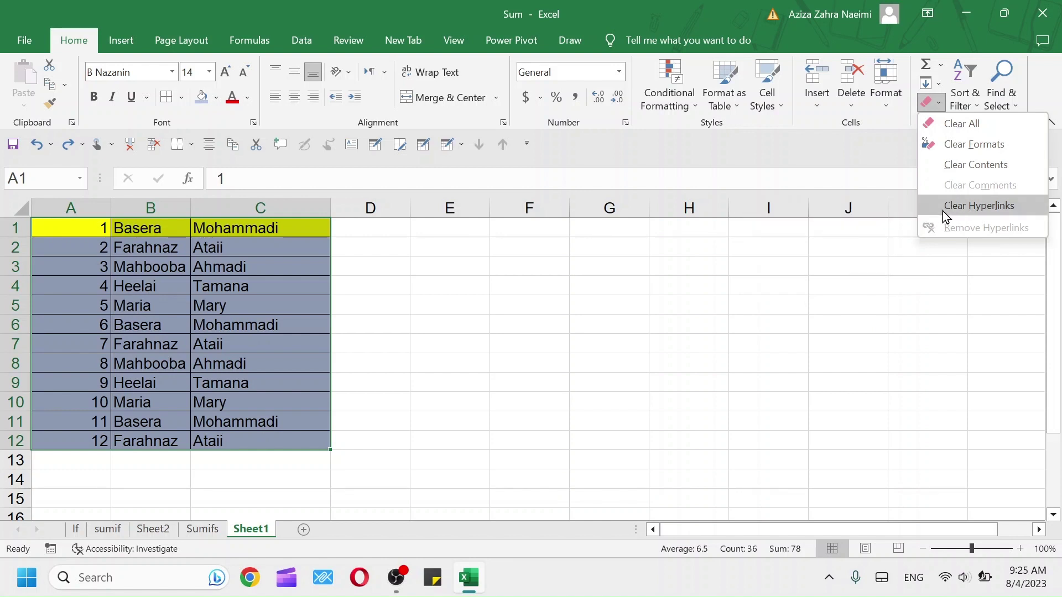
left_click(581, 355)
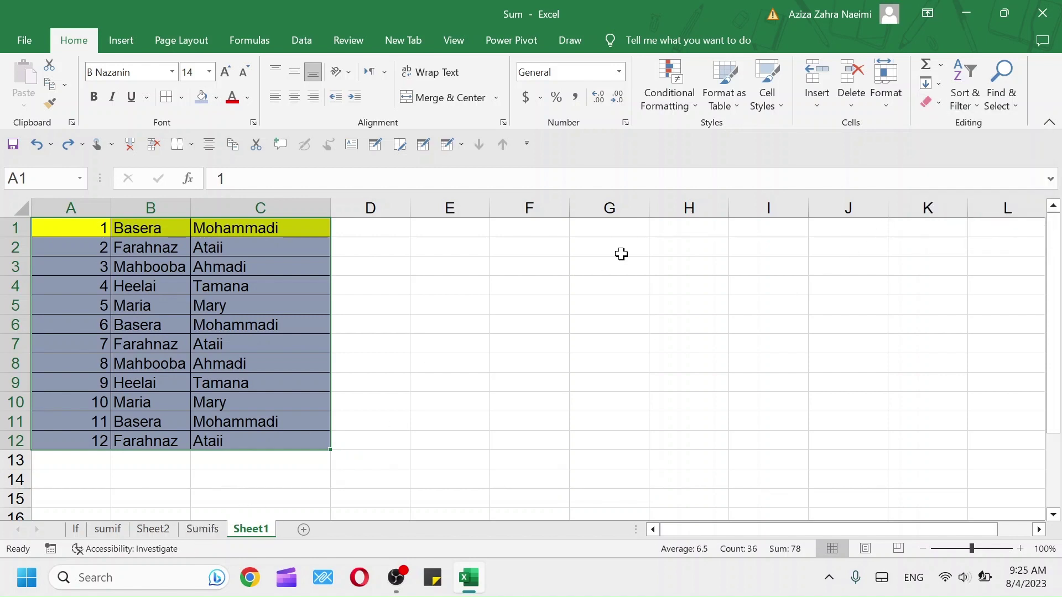
Sort the table A to Z by column B first names, expanding the selection to whole rows
left_click(982, 99)
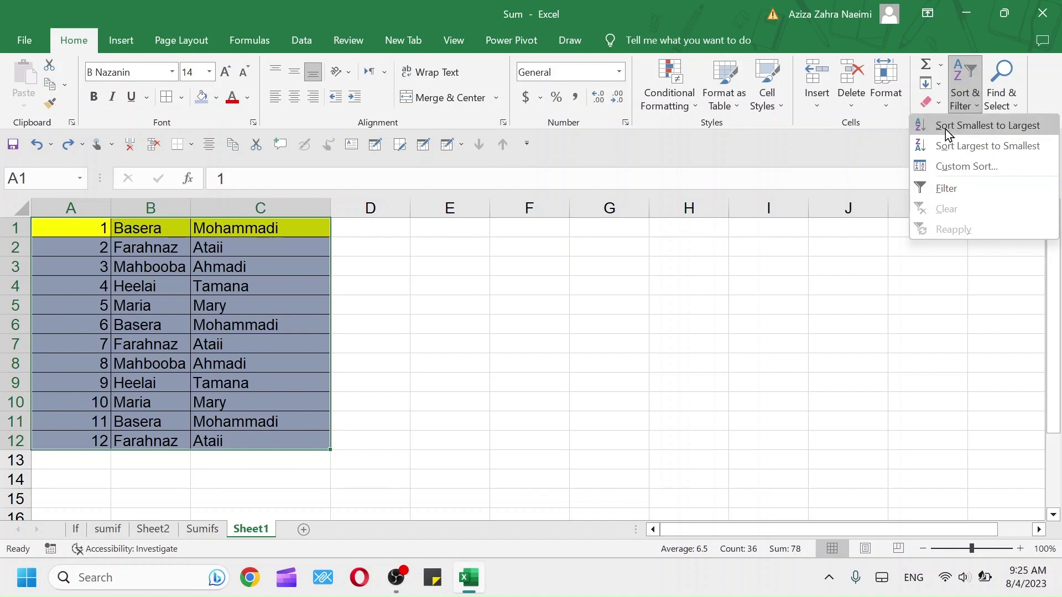
left_click(160, 284)
left_click(134, 212)
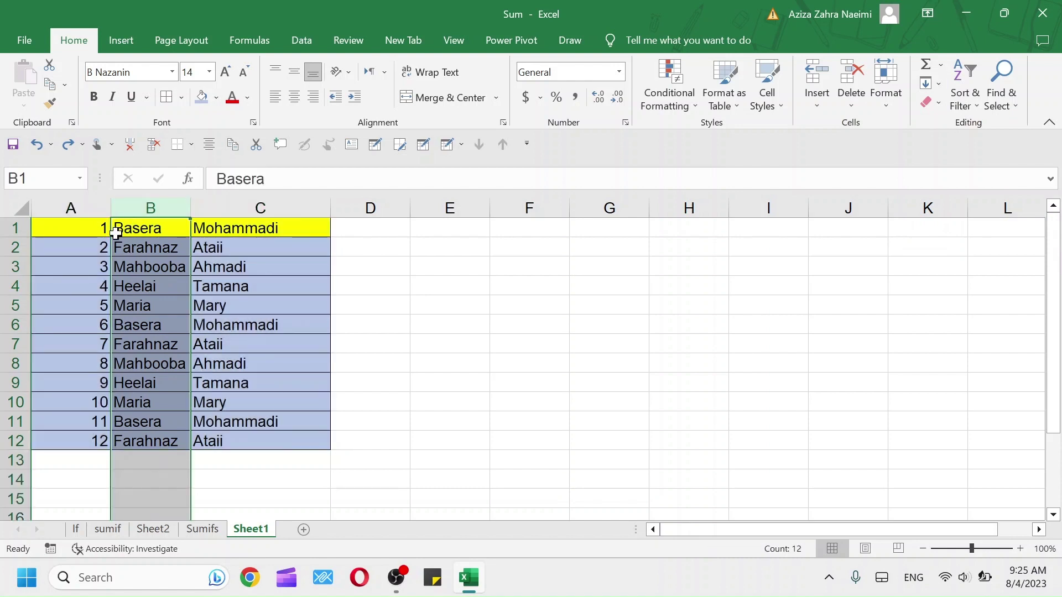
left_click(970, 102)
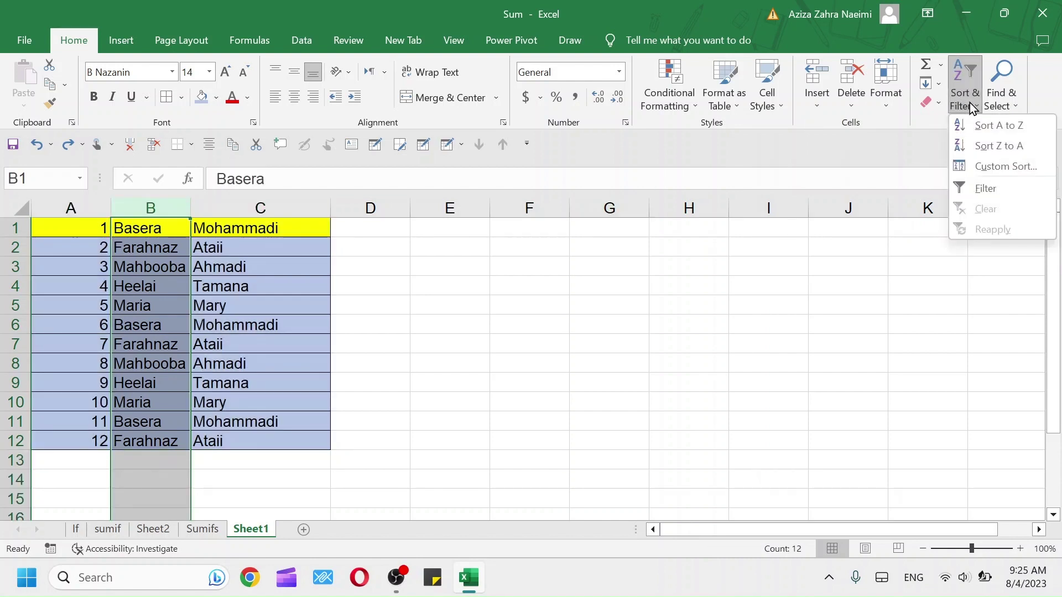
left_click(990, 128)
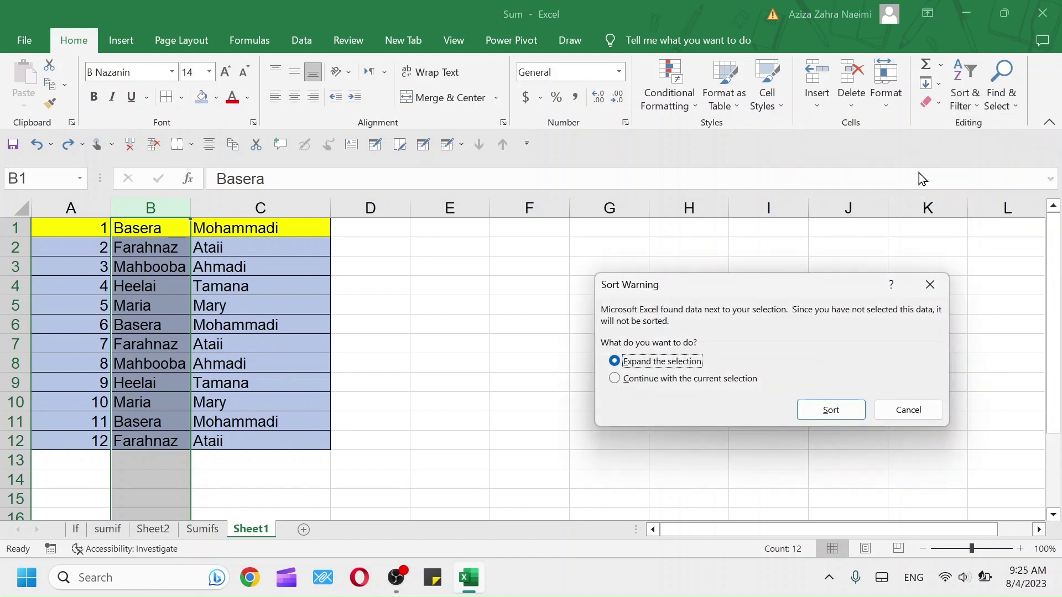
left_click(831, 411)
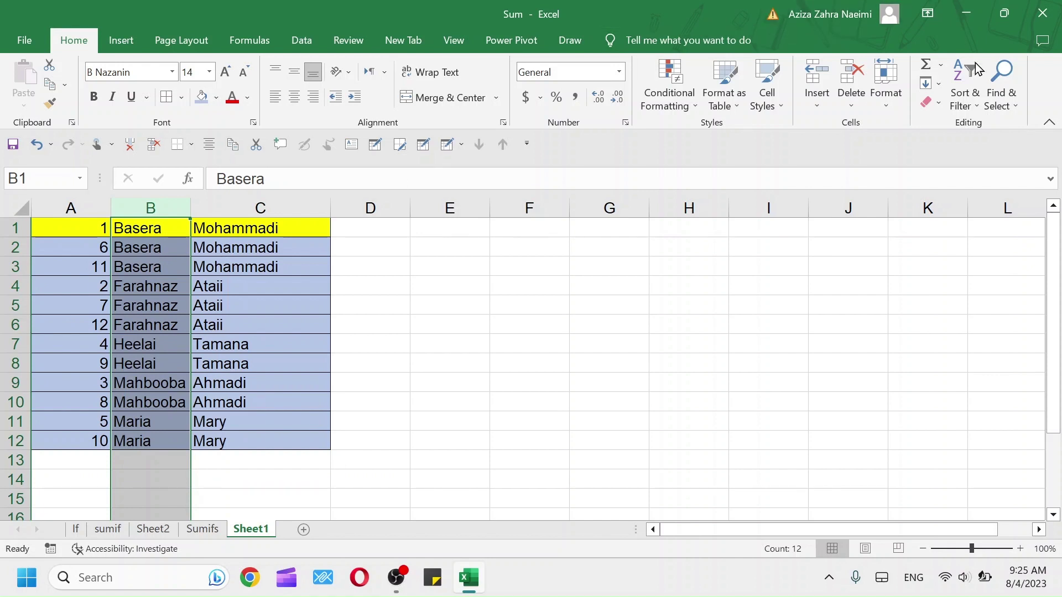
Sort the rows Z to A by first name, expanding the selection
left_click(972, 103)
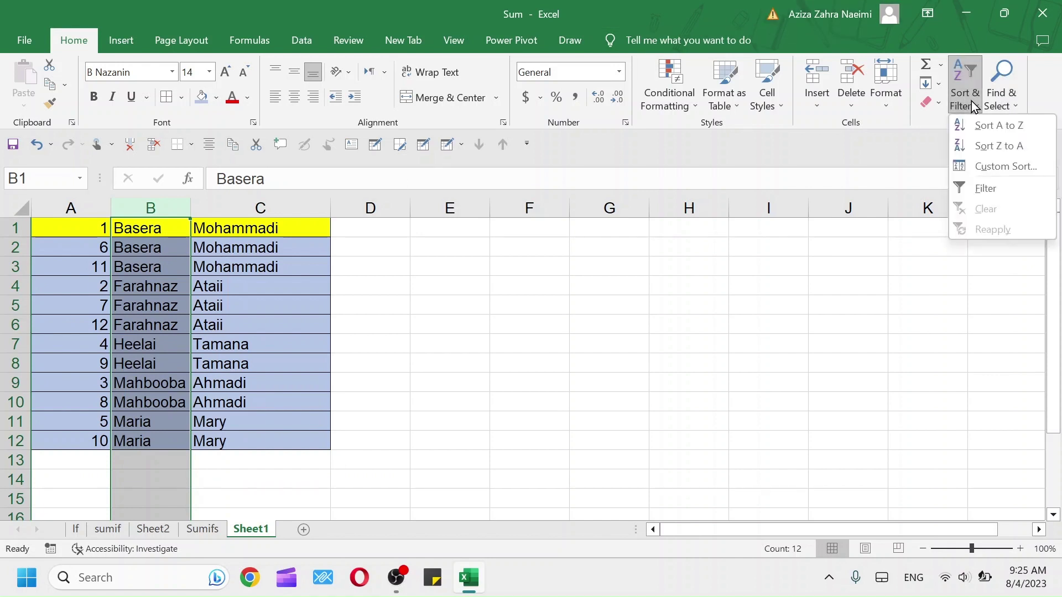
left_click(983, 149)
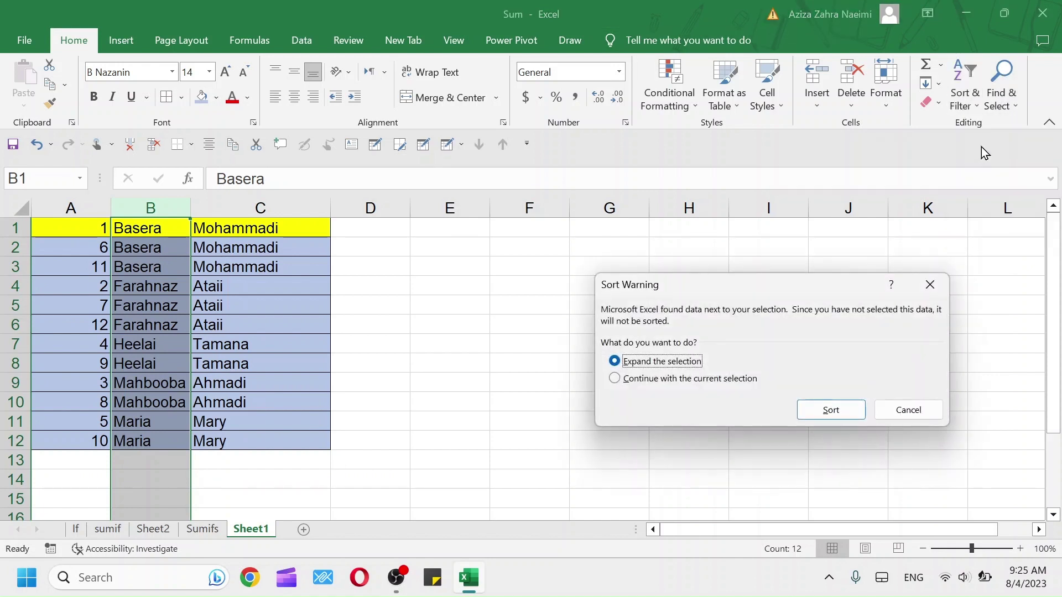
left_click(815, 415)
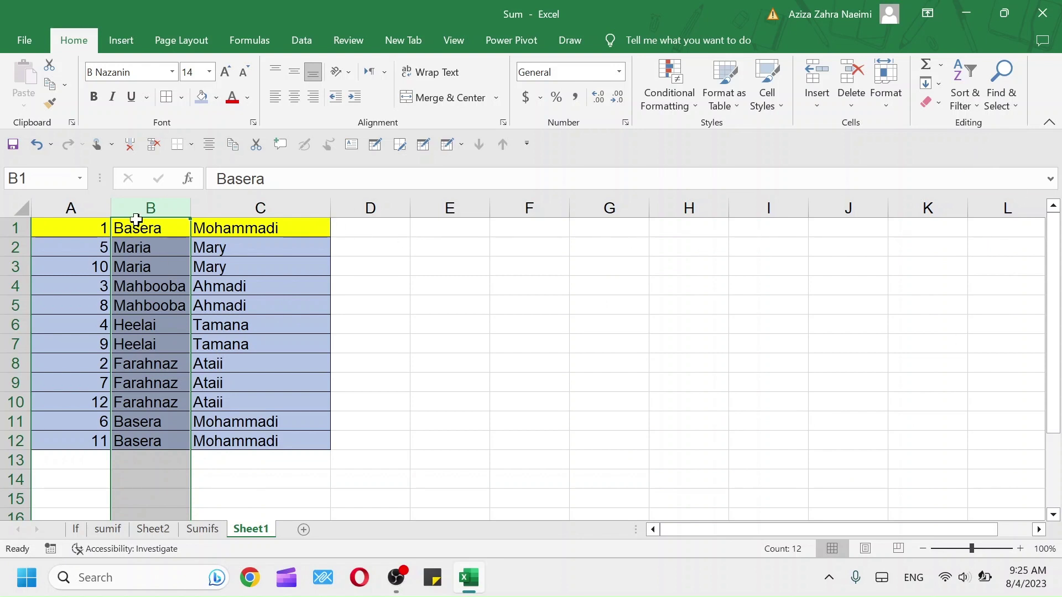
Select B1:B2 and sort Z to A again with Expand the selection
left_click_drag(142, 230, 155, 440)
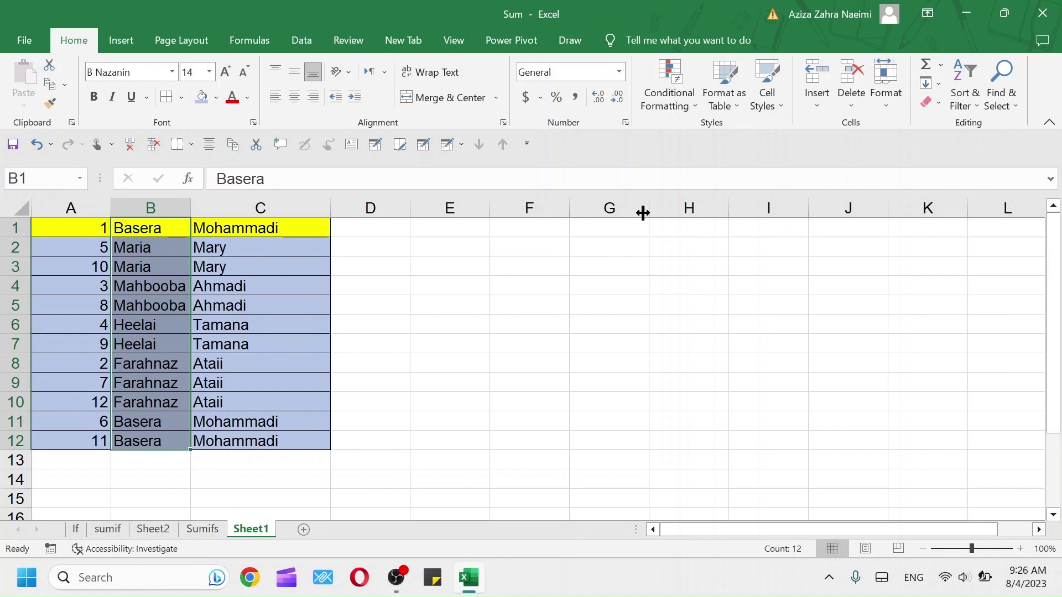
left_click(975, 99)
left_click(980, 150)
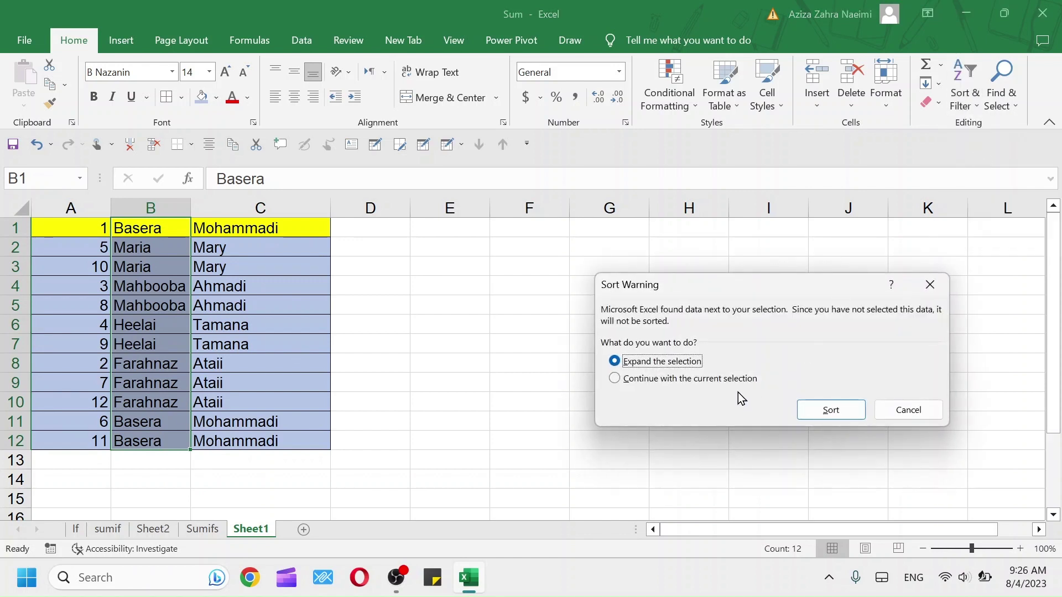
left_click(729, 381)
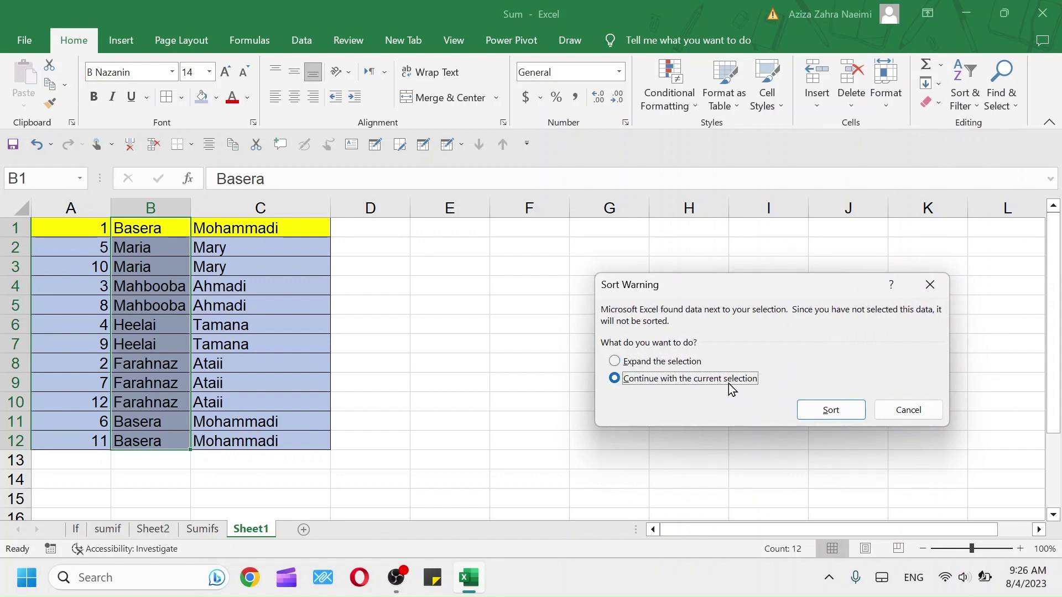
left_click(663, 363)
left_click(821, 409)
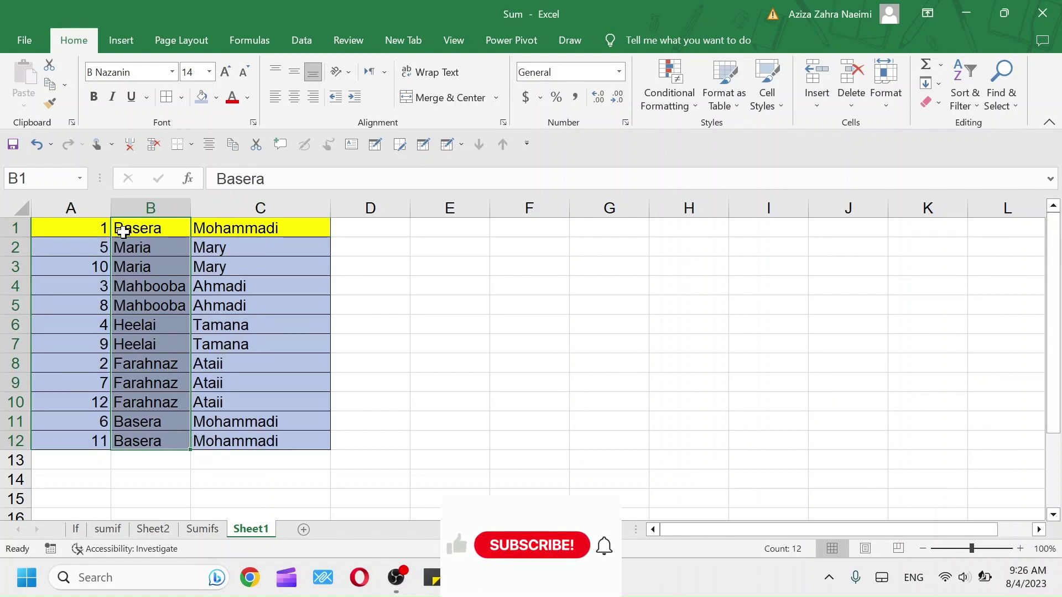
Type the headings No, Name and Last into A1, B1 and C1
left_click(98, 225)
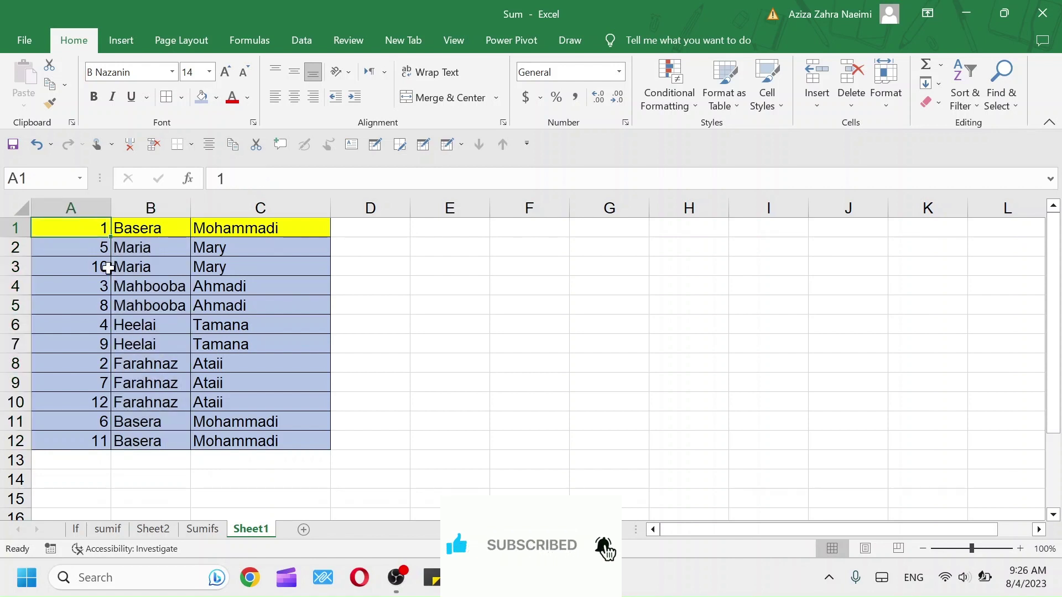
type("No")
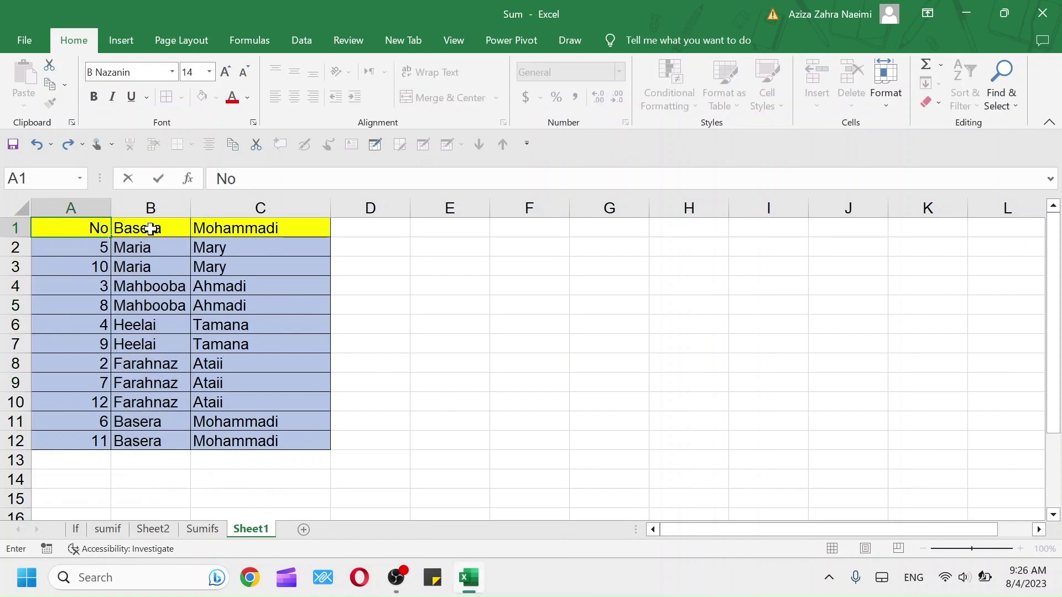
left_click(152, 228)
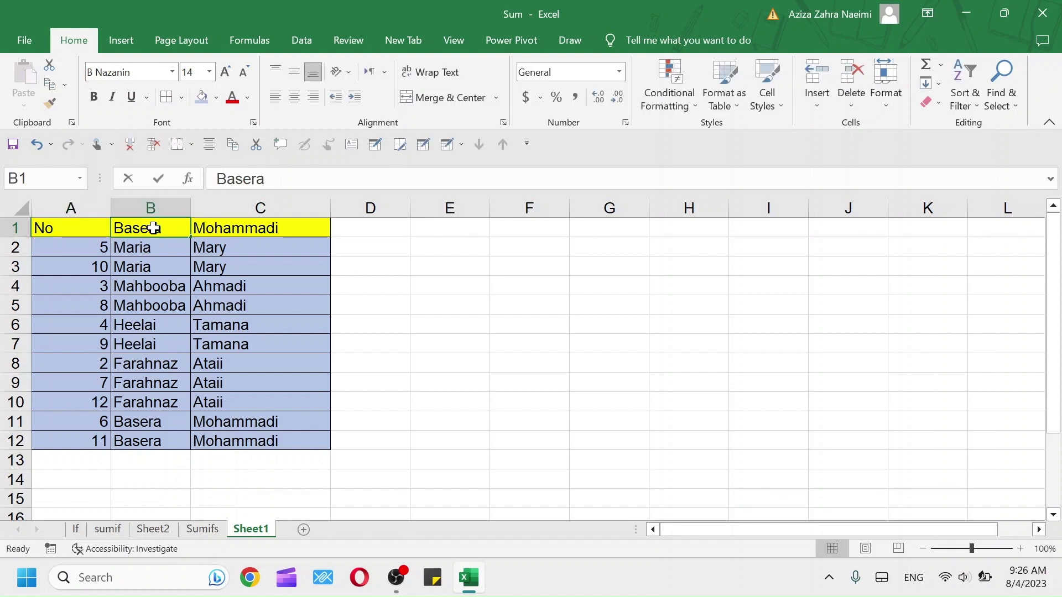
type("Name")
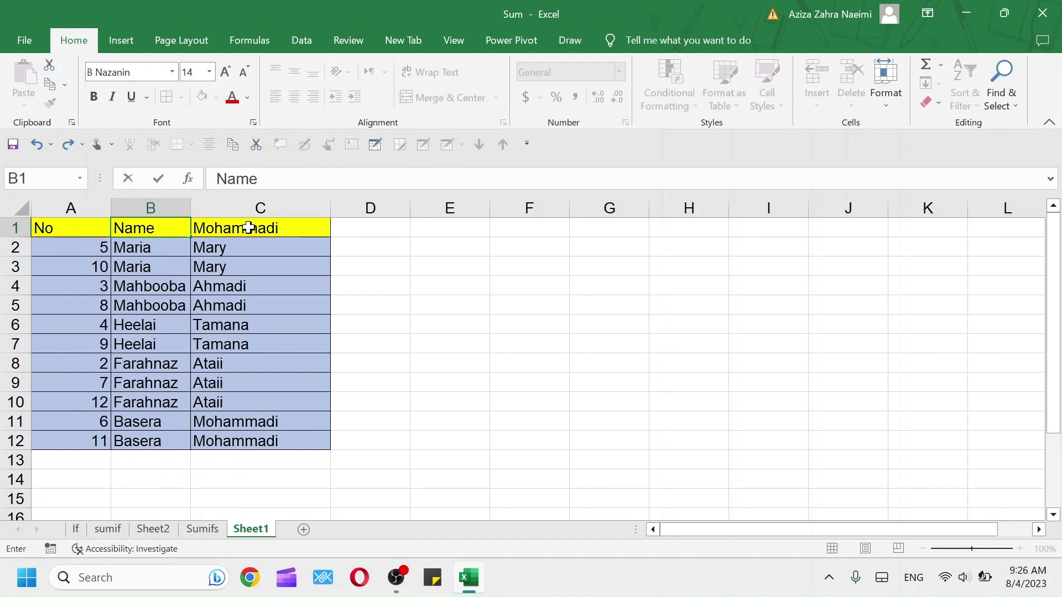
left_click(248, 228)
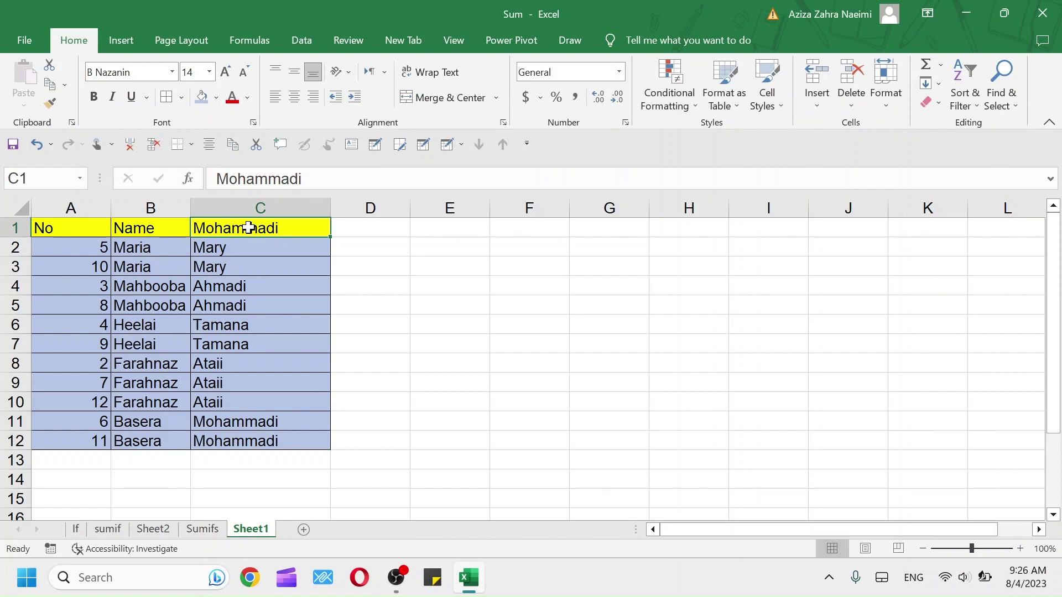
type("Last")
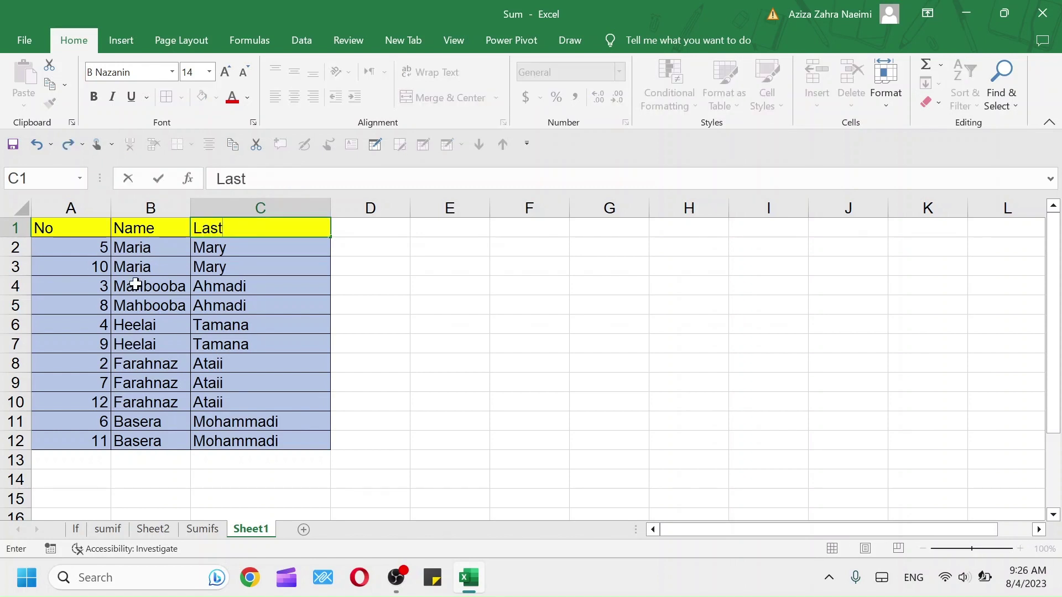
left_click(136, 284)
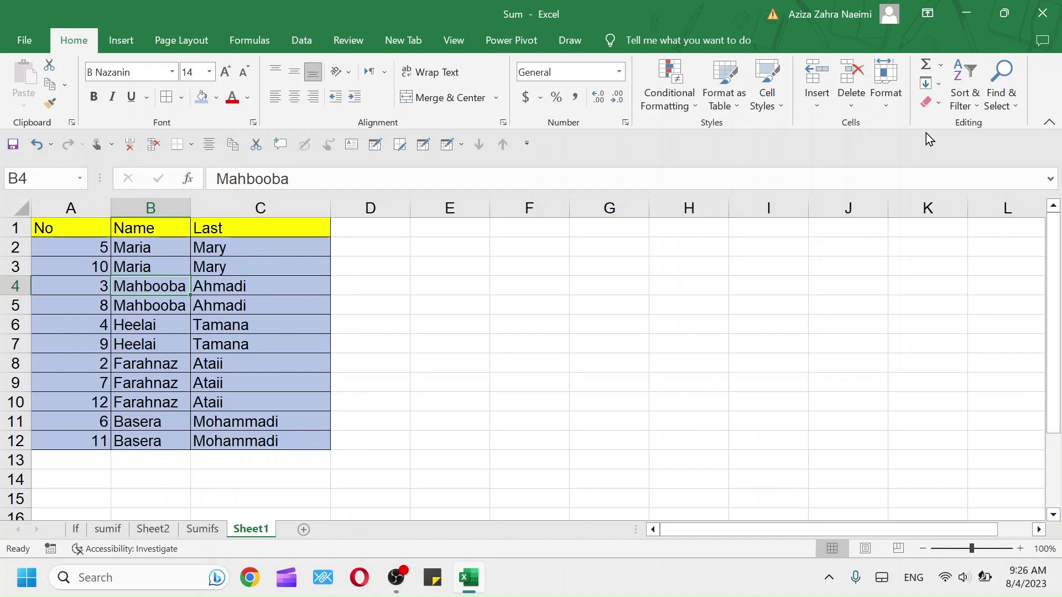
Add filter buttons to the No, Name, Last headers and sort rows by No ascending, 2 through 12
left_click(966, 102)
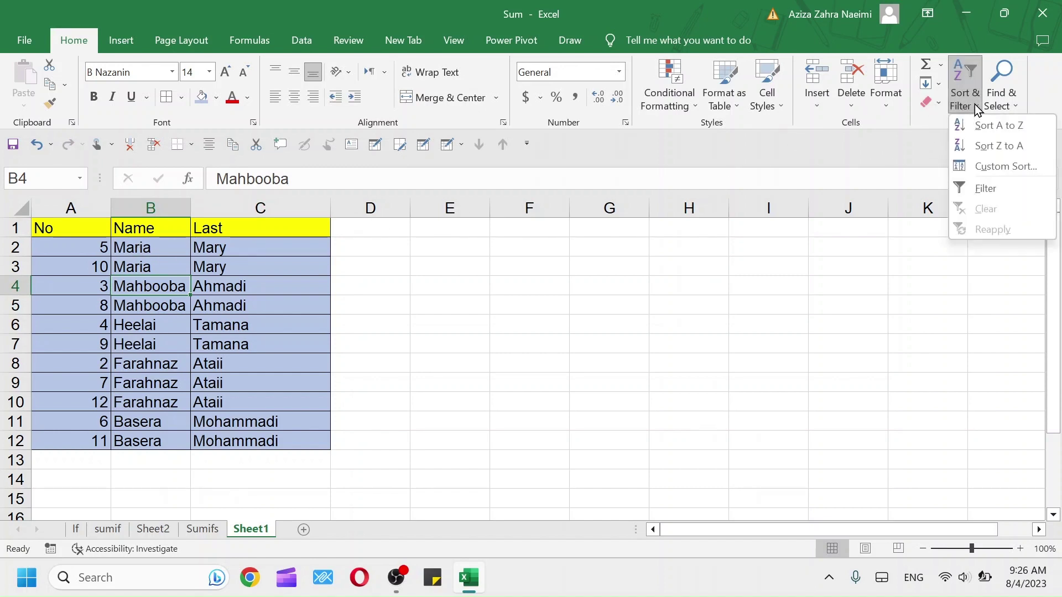
left_click(986, 191)
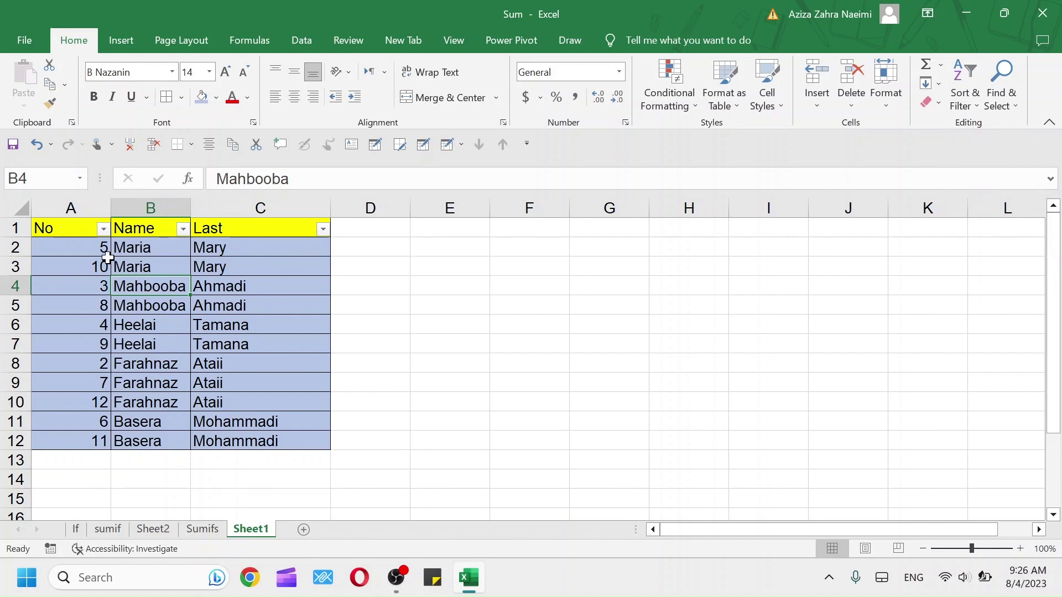
left_click(103, 229)
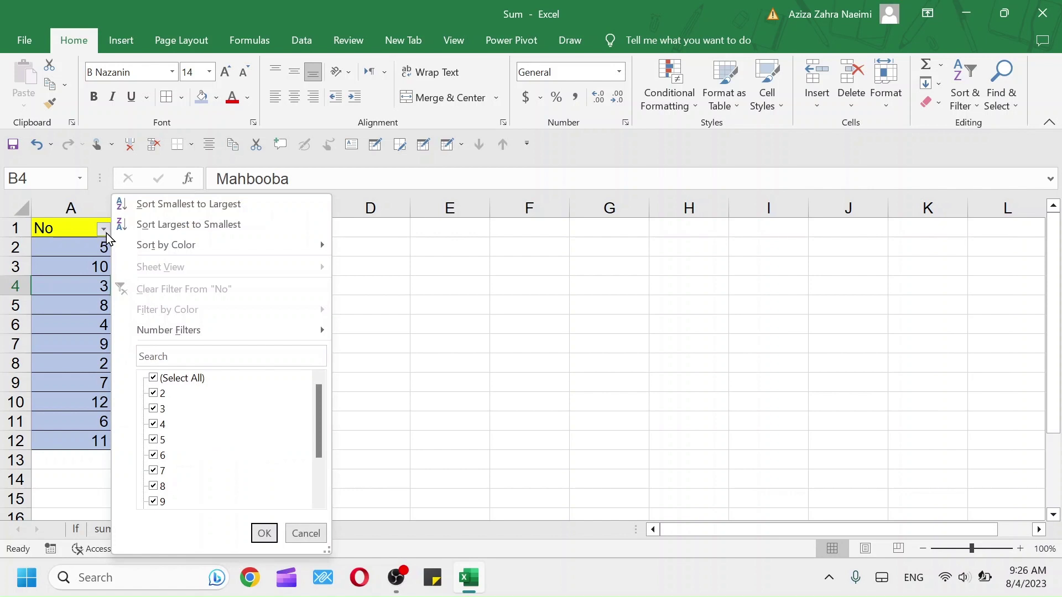
left_click(175, 205)
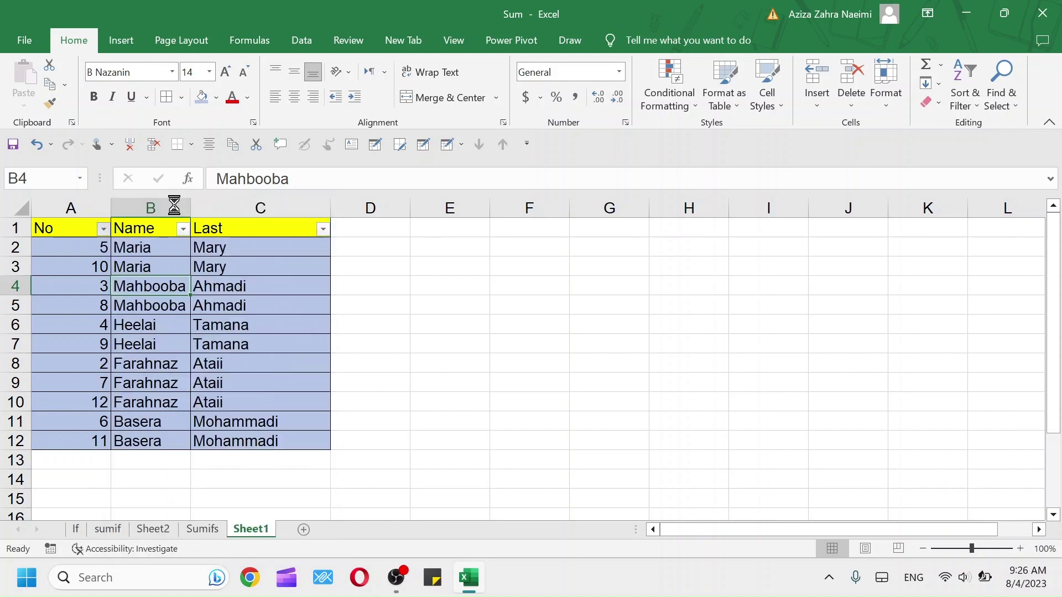
Sort the table by No largest to smallest, then filter it to show only No 5 and 6
left_click(103, 229)
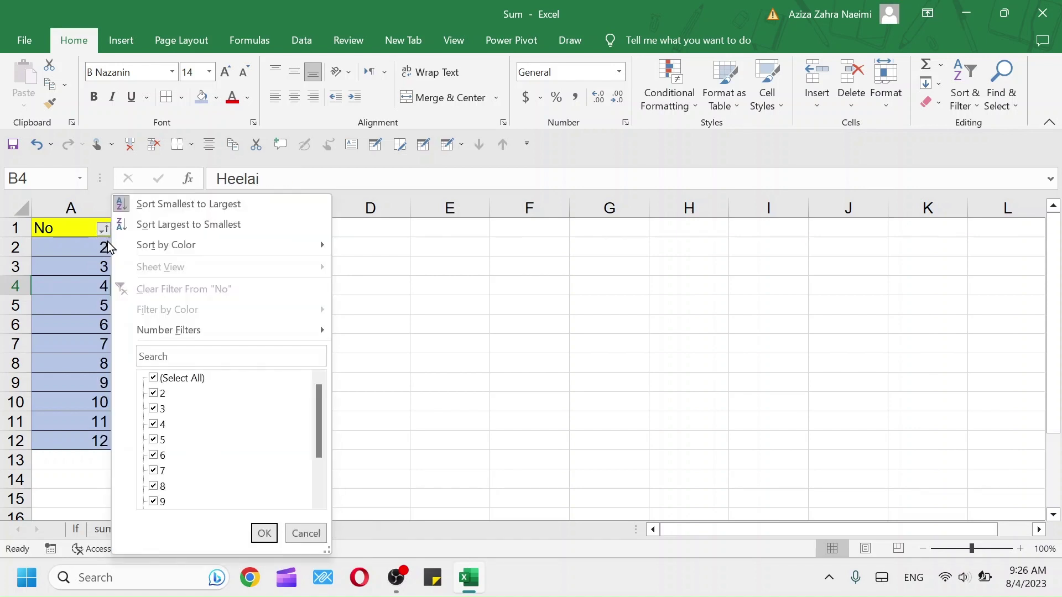
left_click(187, 225)
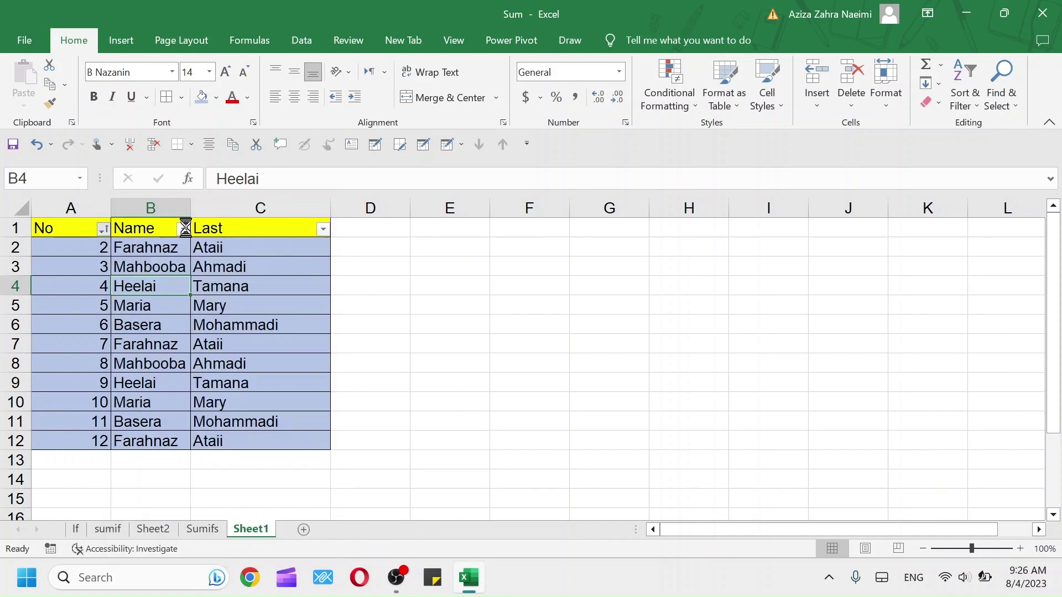
left_click(103, 229)
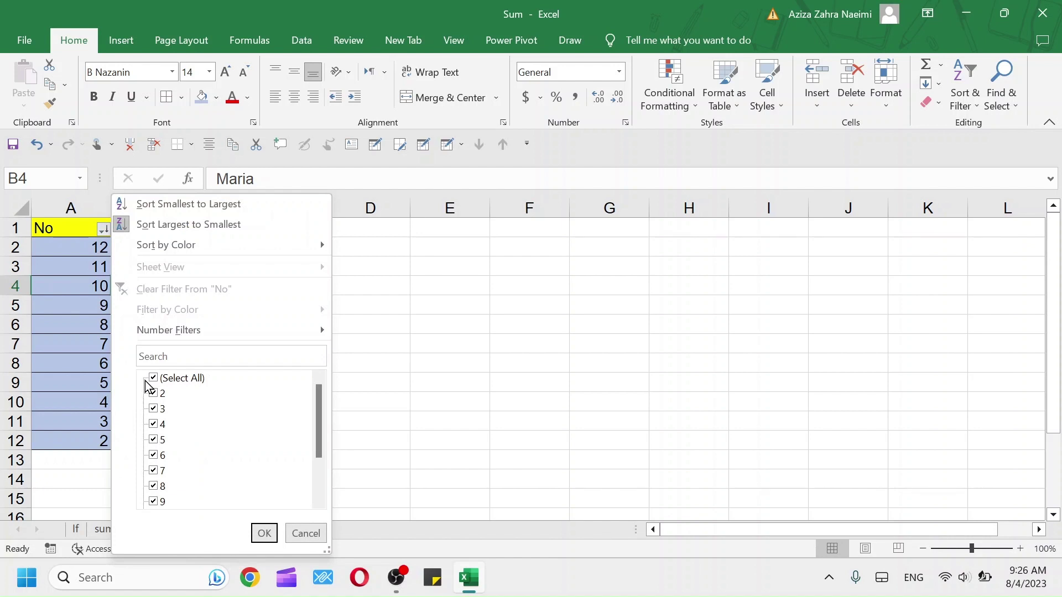
left_click(154, 378)
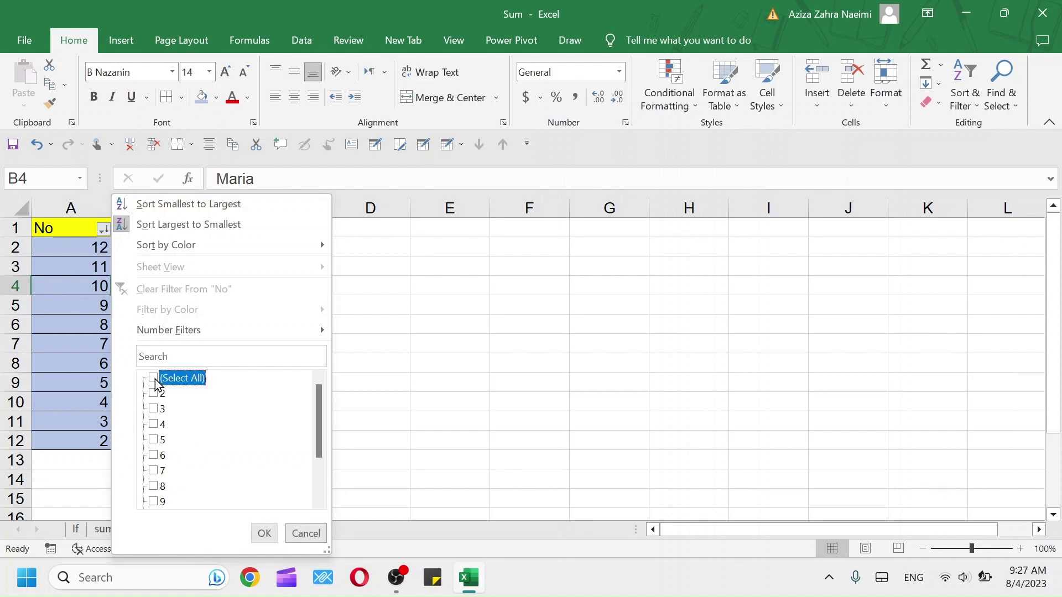
left_click(154, 440)
left_click(155, 456)
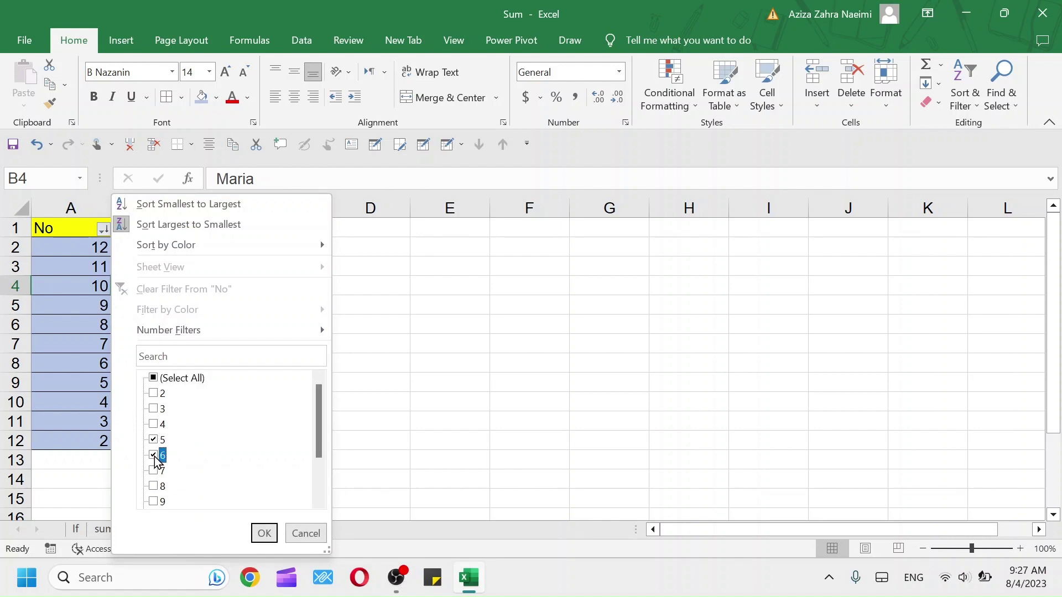
left_click(263, 533)
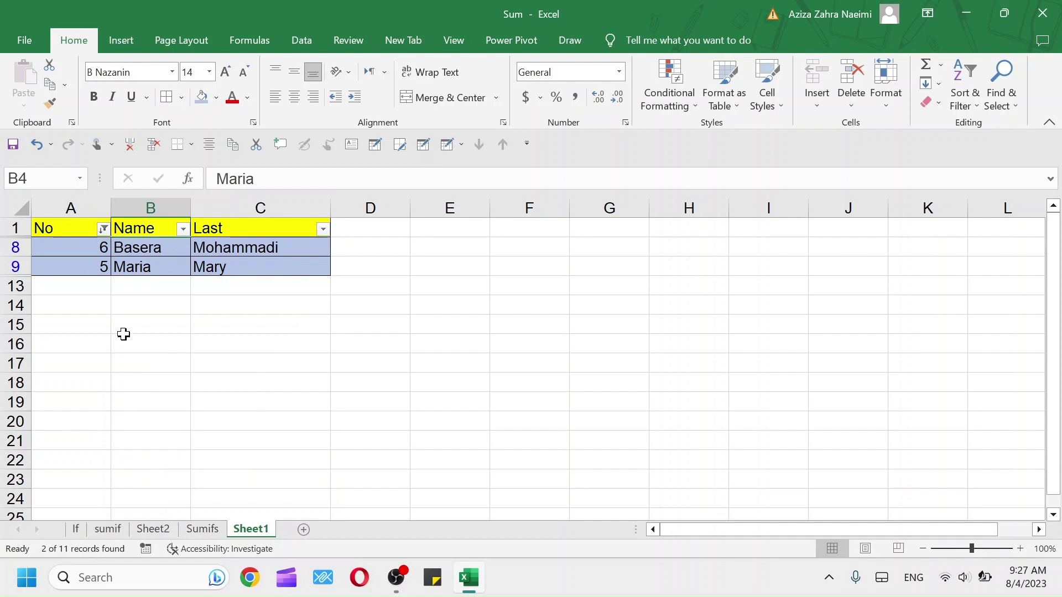
Re-tick (Select All) in the No filter so every row shows again
left_click(103, 228)
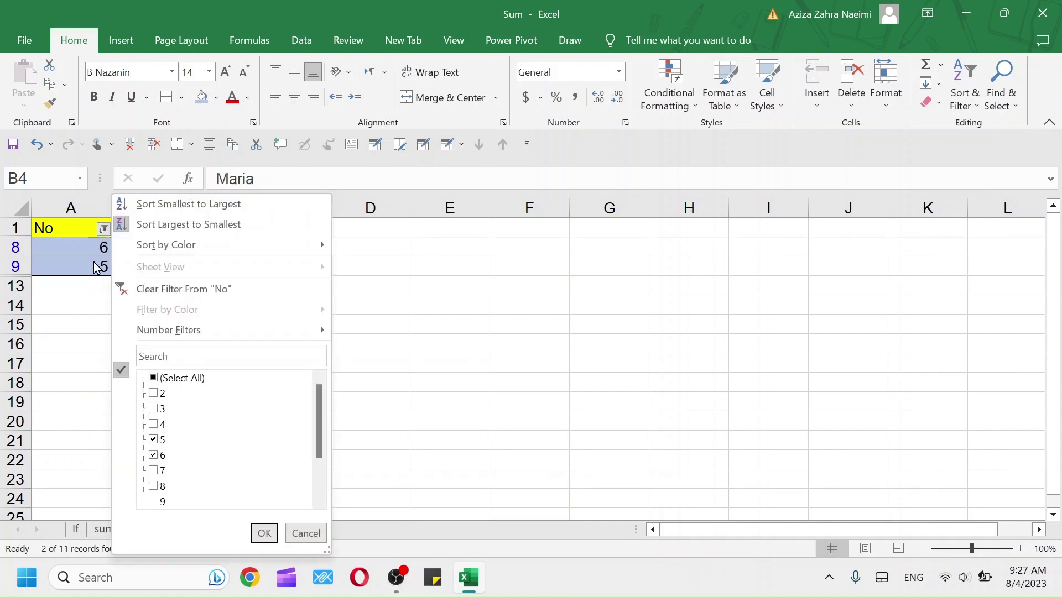
left_click(154, 377)
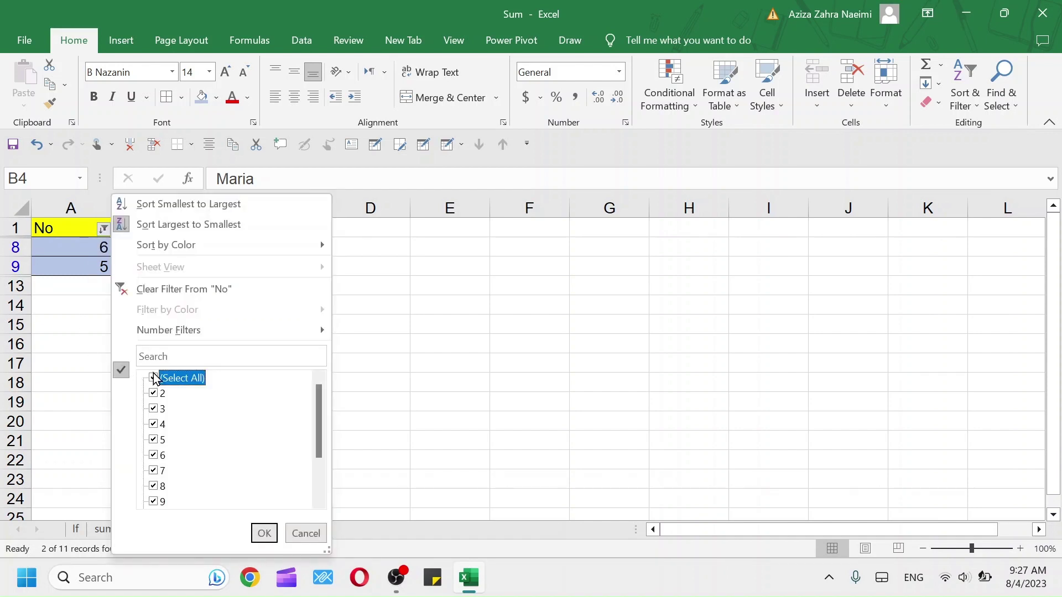
left_click(264, 533)
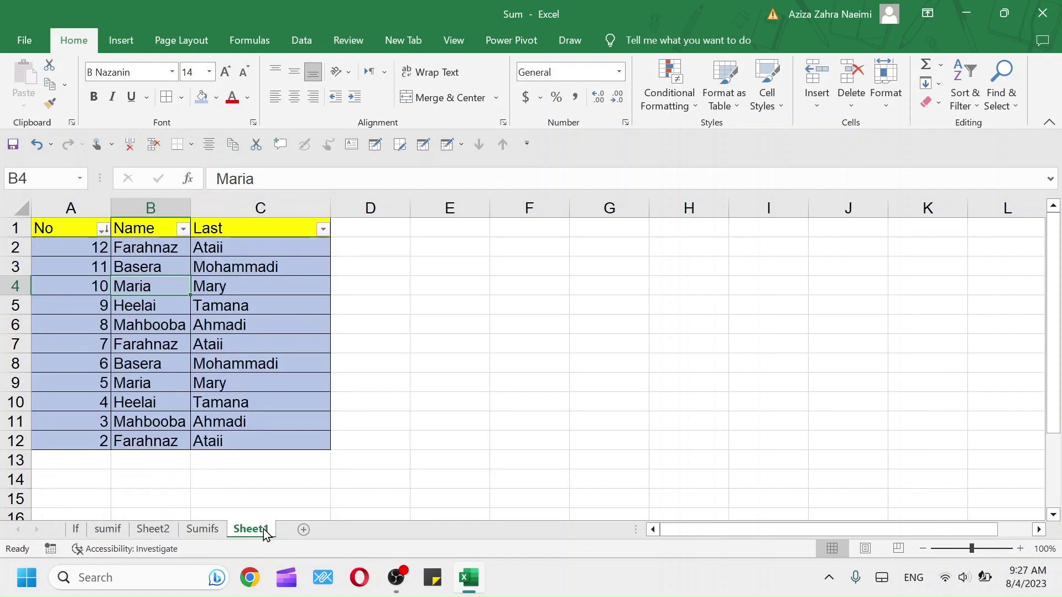
Apply a No Equals 4 number filter to show only that row
left_click(103, 229)
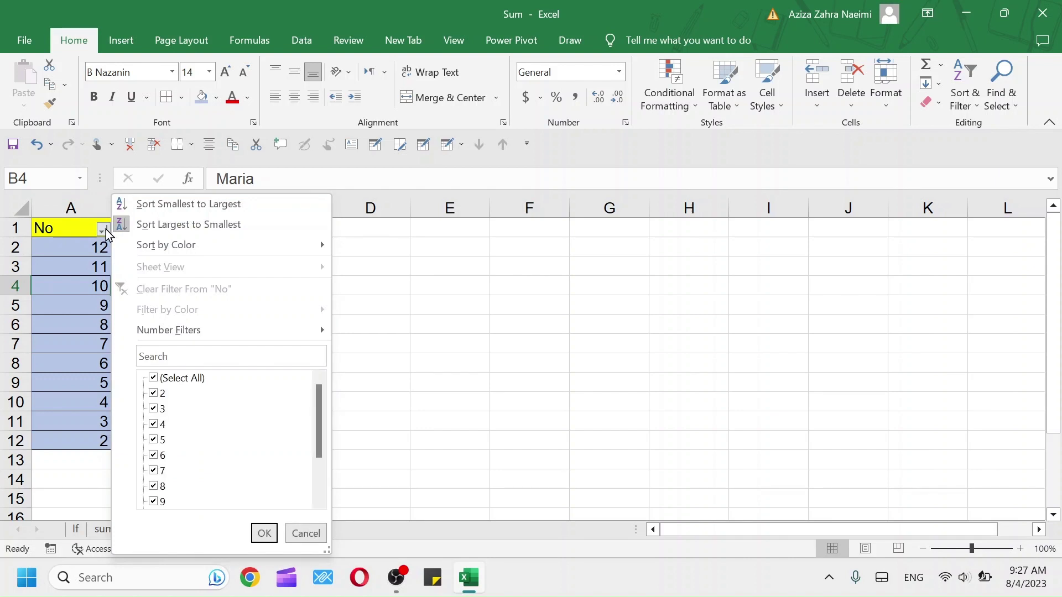
mouse_move(260, 330)
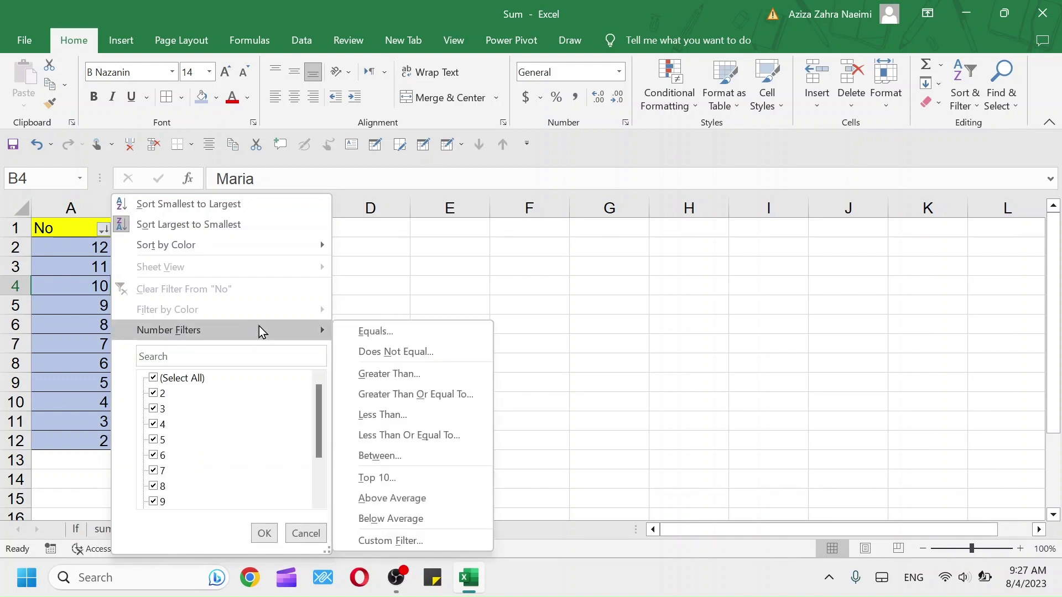
left_click(406, 341)
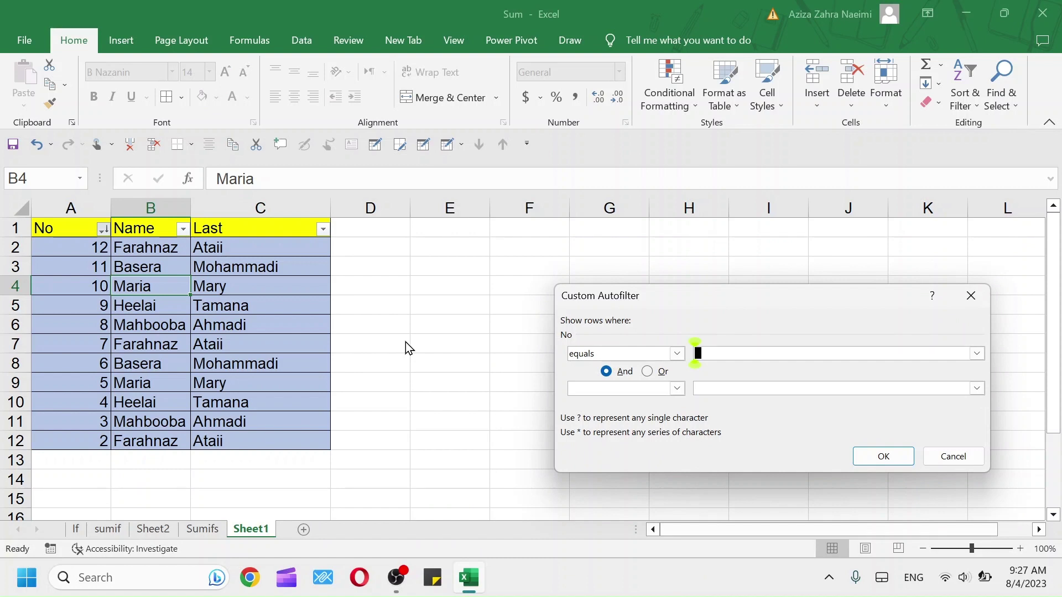
type("4")
left_click(884, 456)
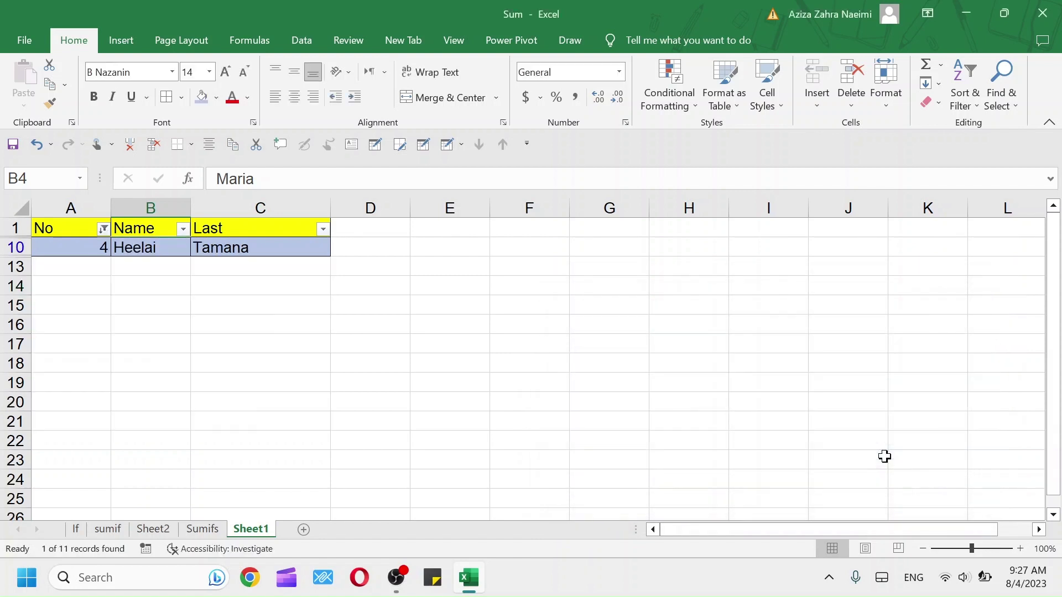
Change the No filter to Does Not Equal 4, hiding only that row
left_click(102, 228)
mouse_move(223, 328)
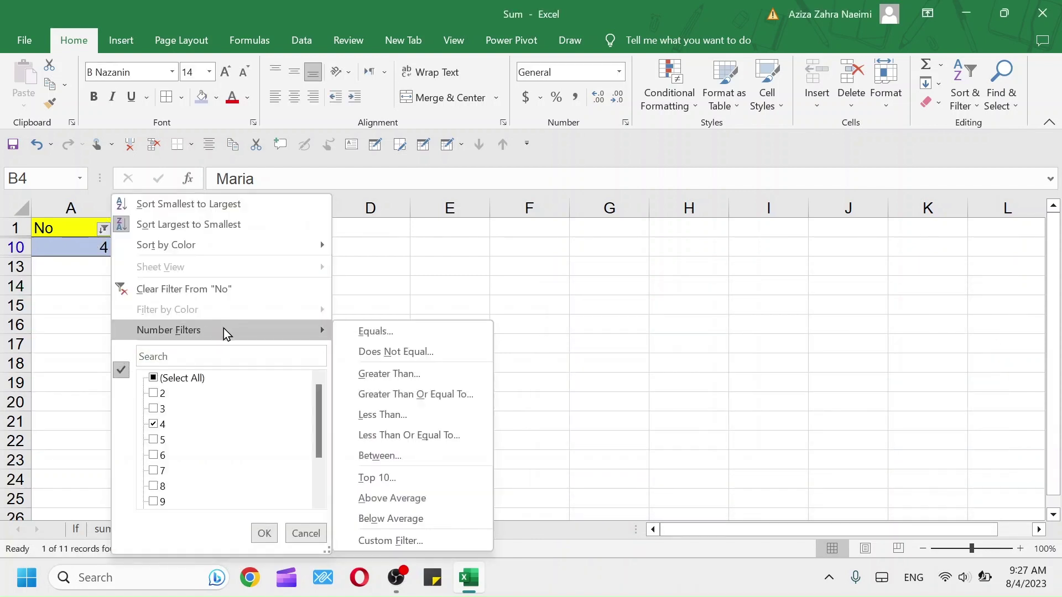
left_click(420, 353)
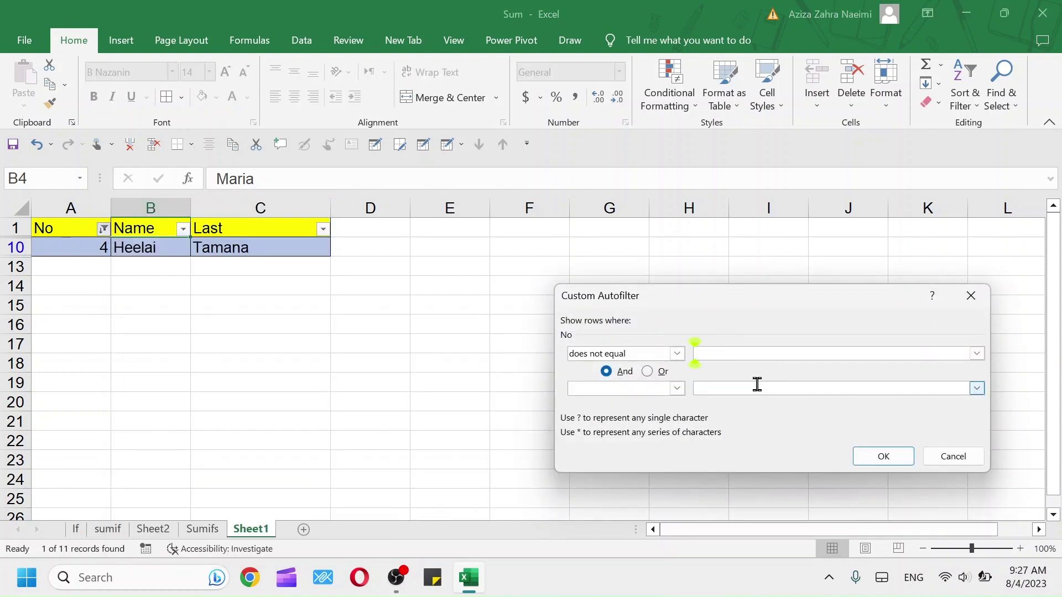
type("4")
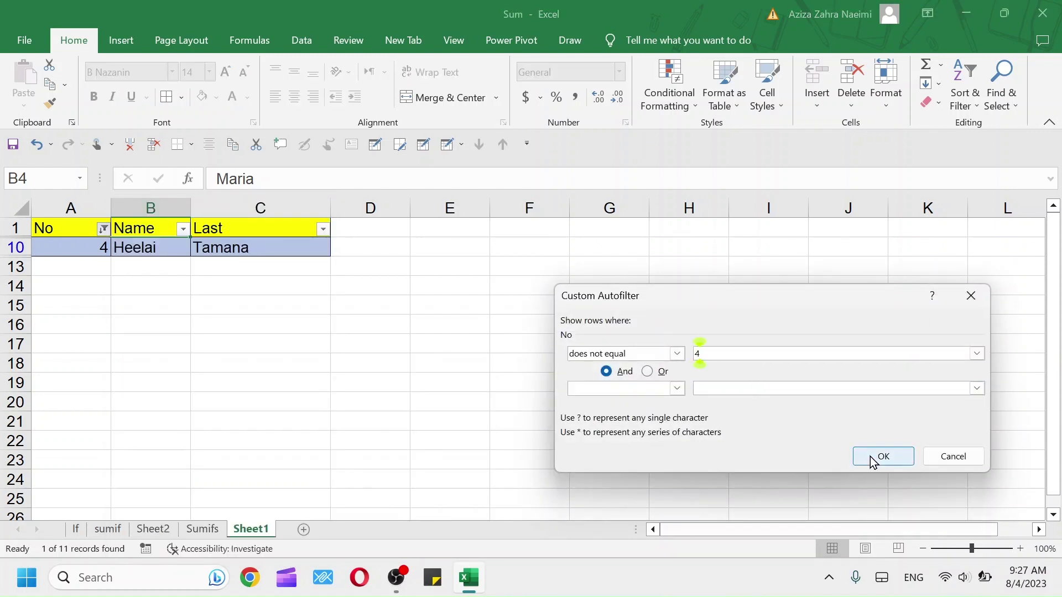
left_click(877, 463)
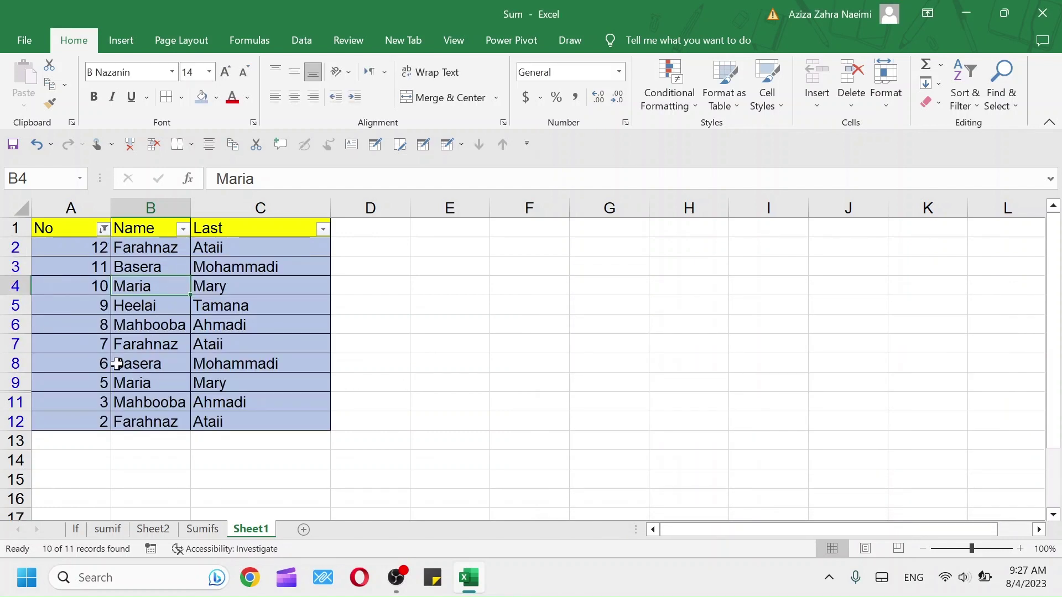
Filter the No column to values greater than 10
left_click(103, 229)
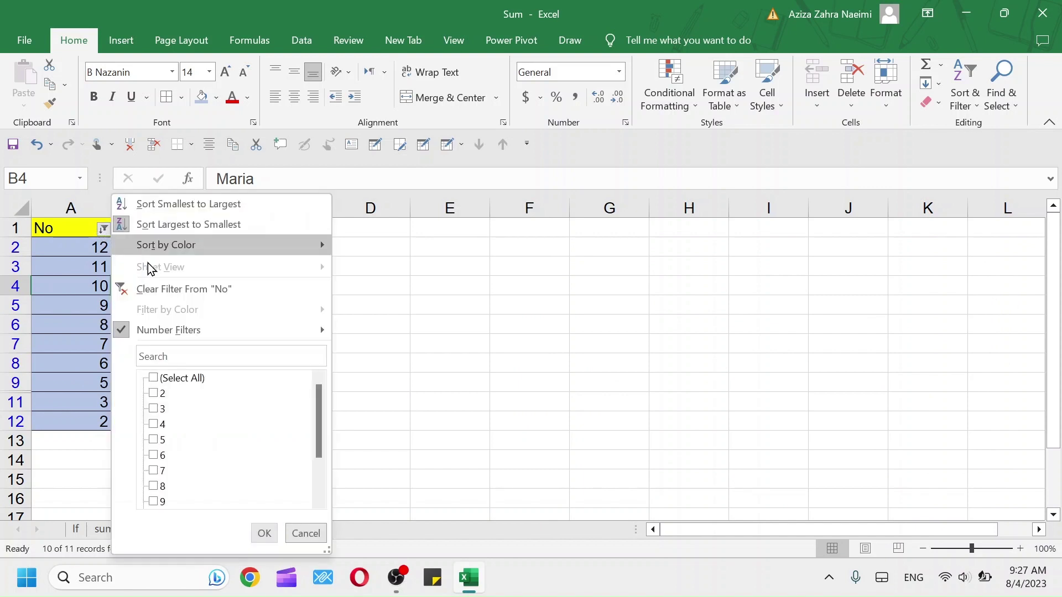
mouse_move(304, 341)
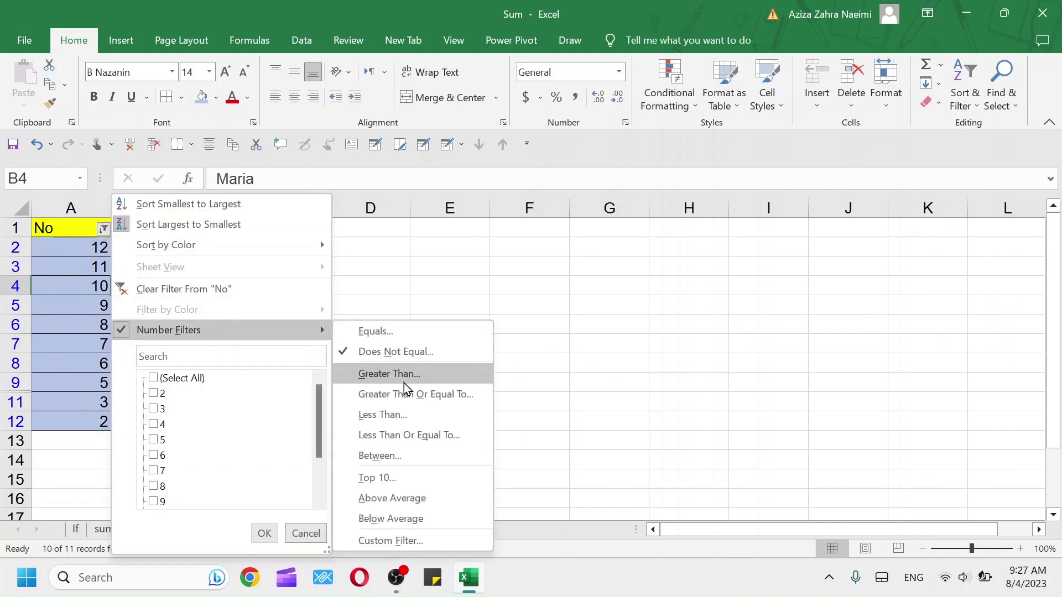
left_click(406, 382)
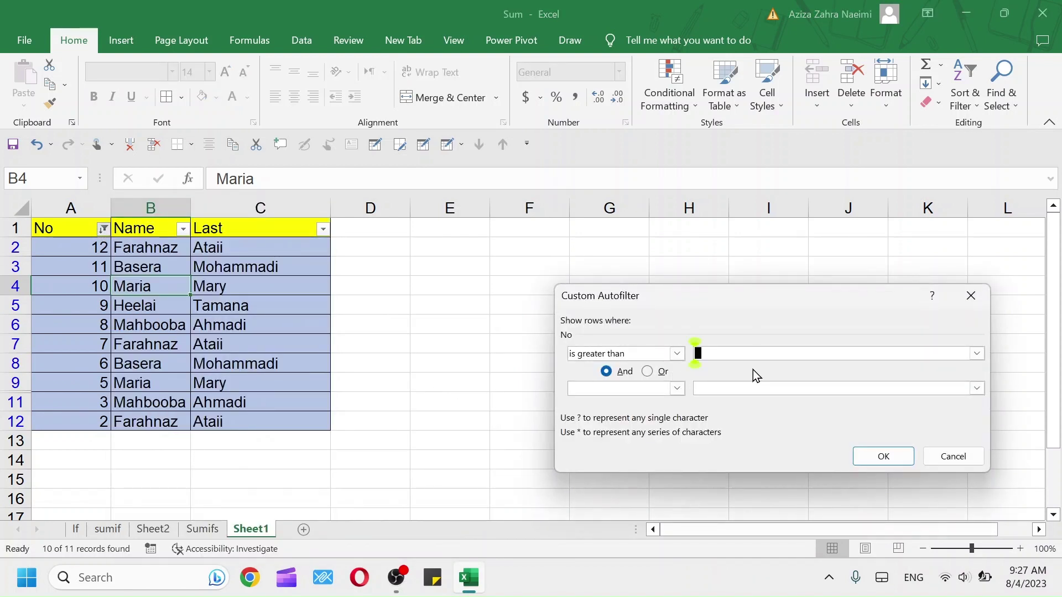
type("10")
left_click(864, 459)
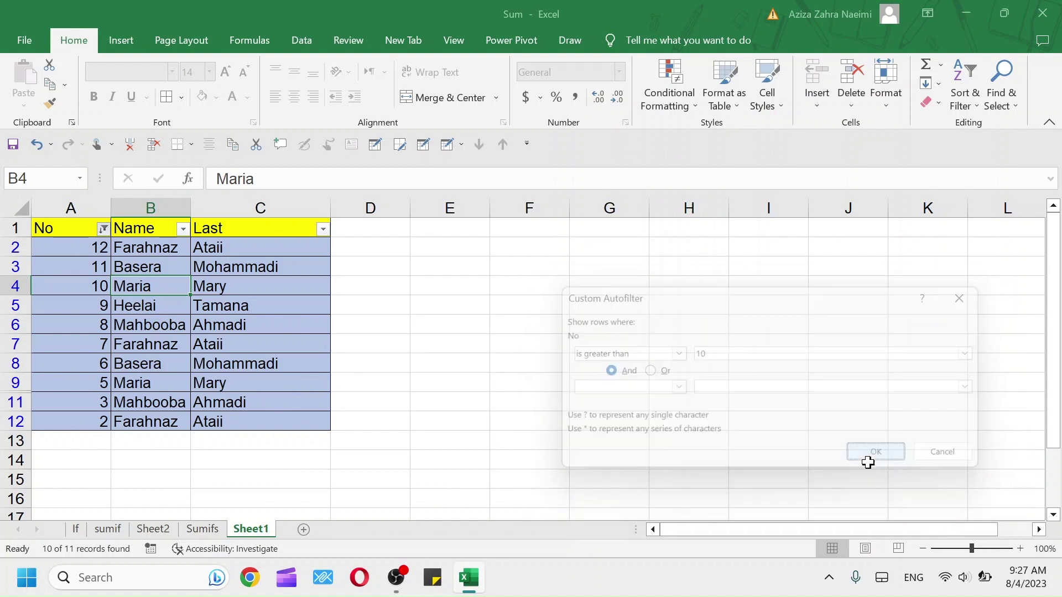
Apply a two-condition No filter: greater than or equal to 10, second value 11
left_click(104, 228)
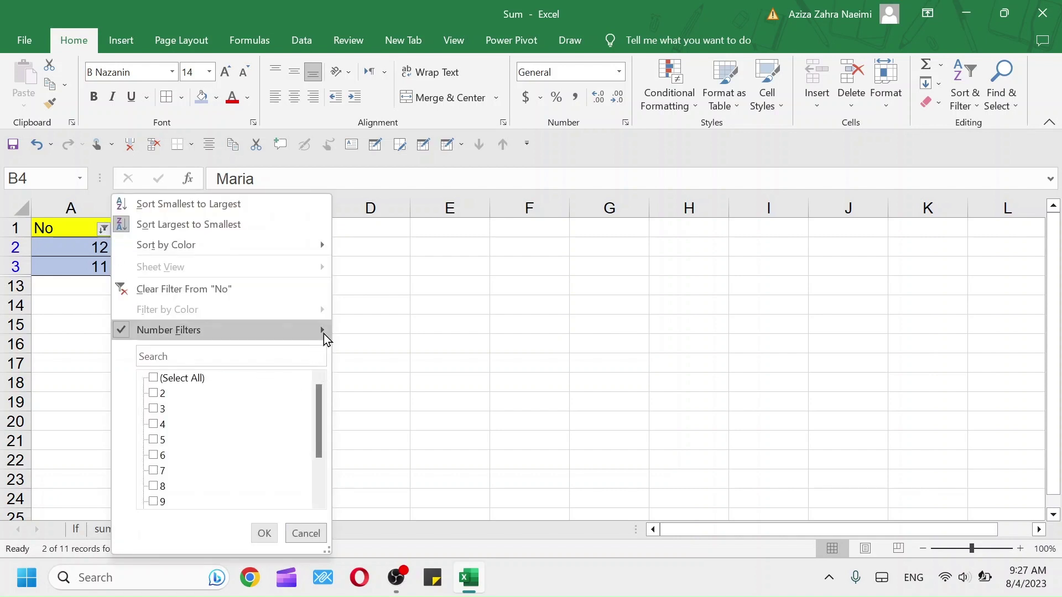
mouse_move(324, 334)
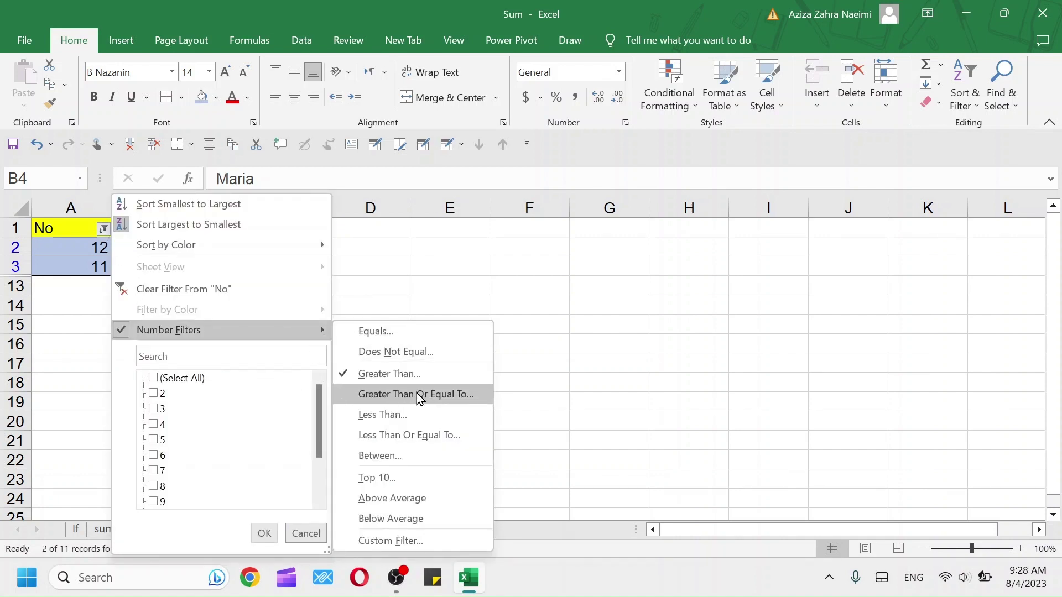
left_click(417, 394)
type("10")
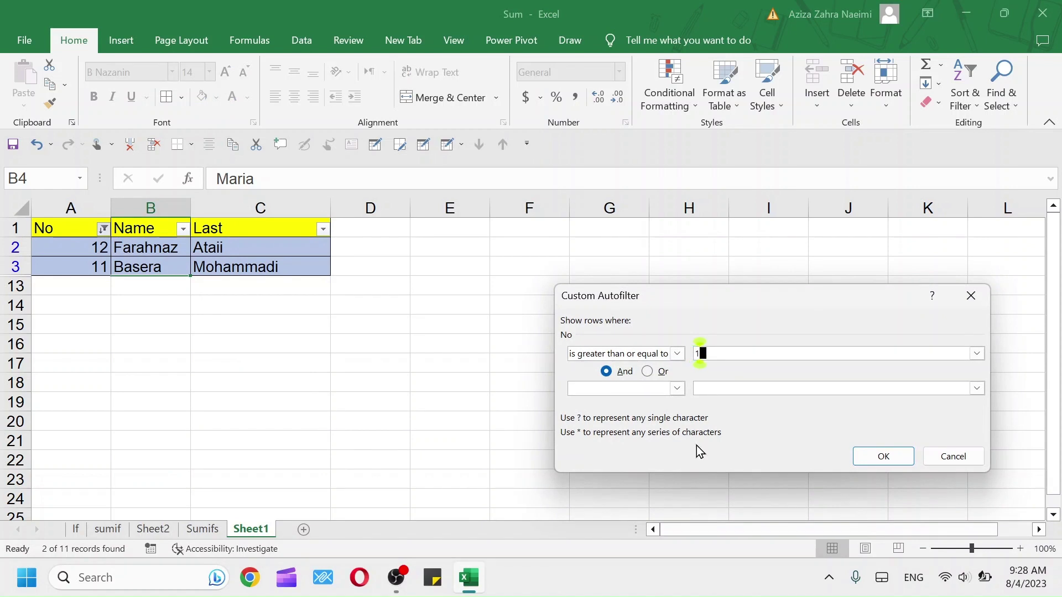
left_click(714, 387)
type("11")
left_click(881, 457)
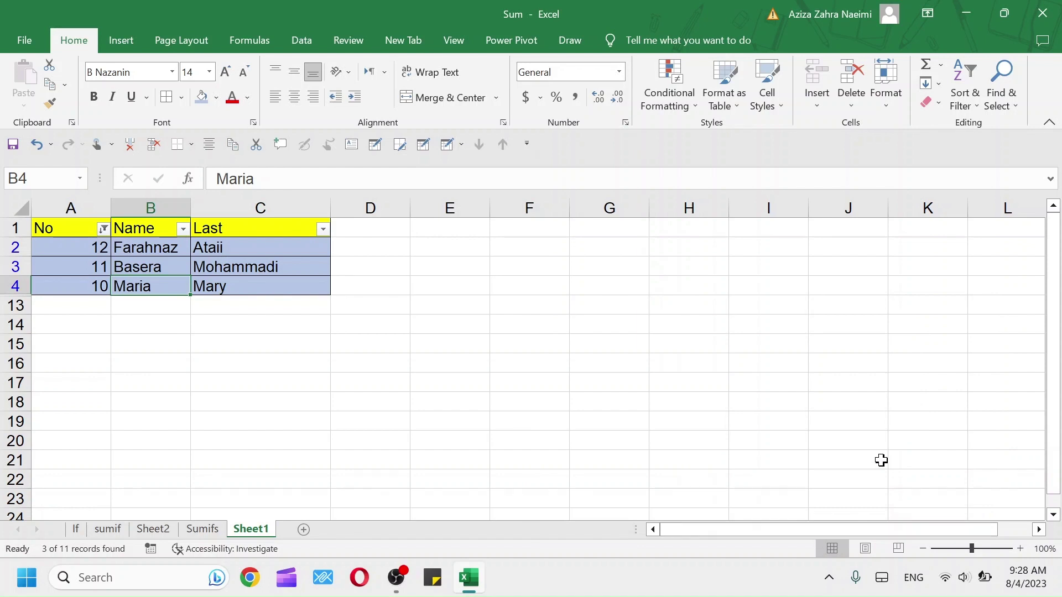
Filter the No column to values less than 7
left_click(102, 230)
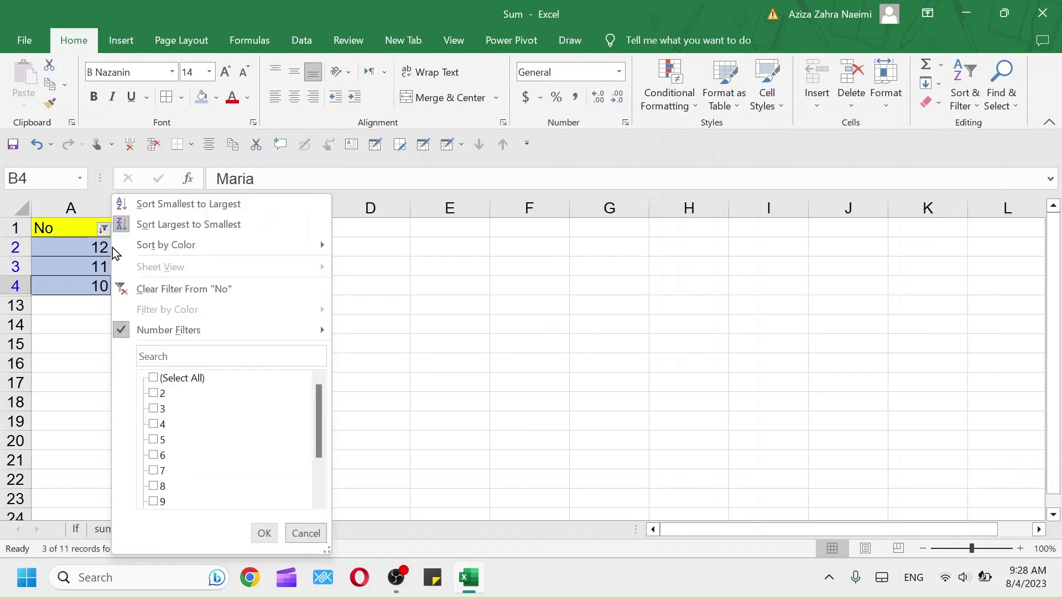
mouse_move(319, 330)
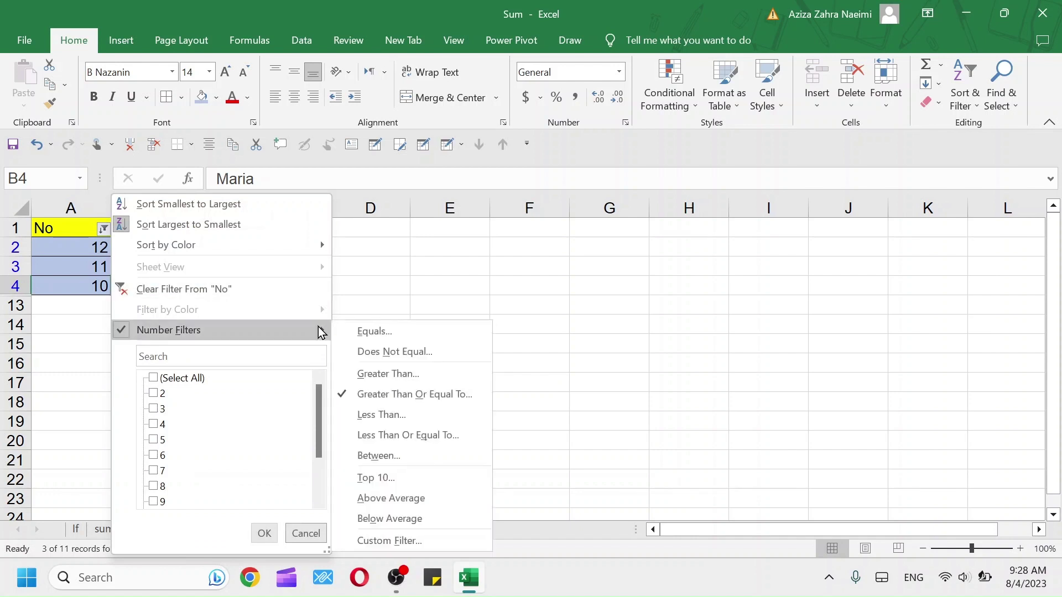
left_click(378, 422)
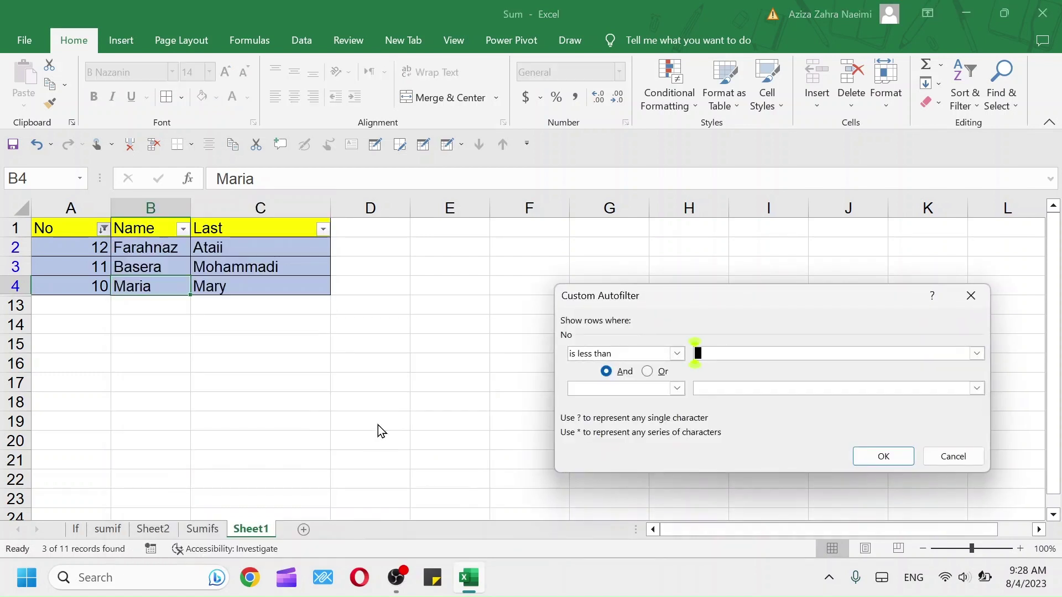
type("7")
left_click(879, 454)
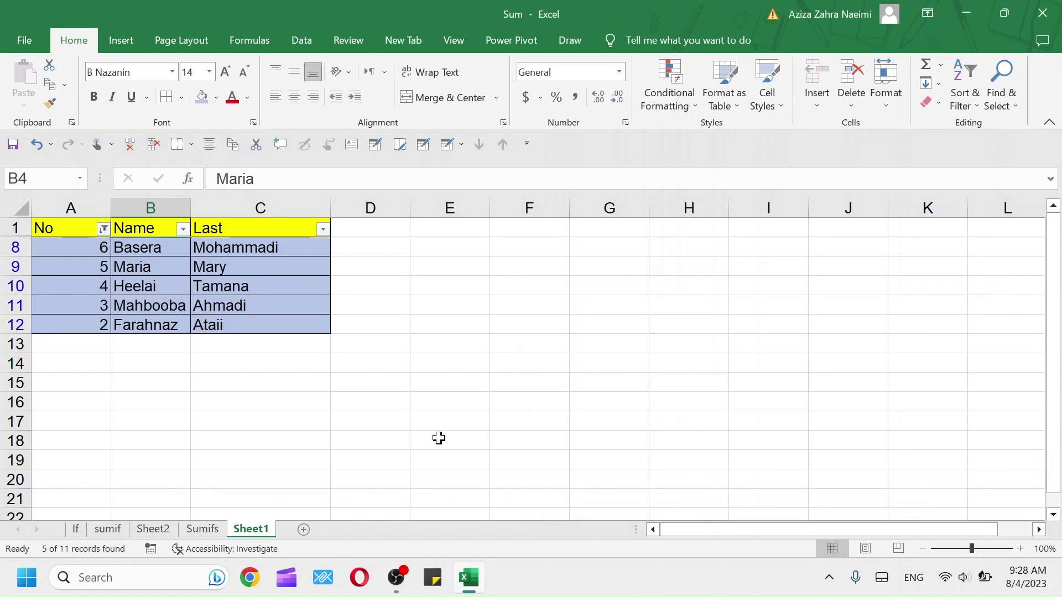
Apply a No filter of less than or equal to 6, with 8 as second value
left_click(102, 230)
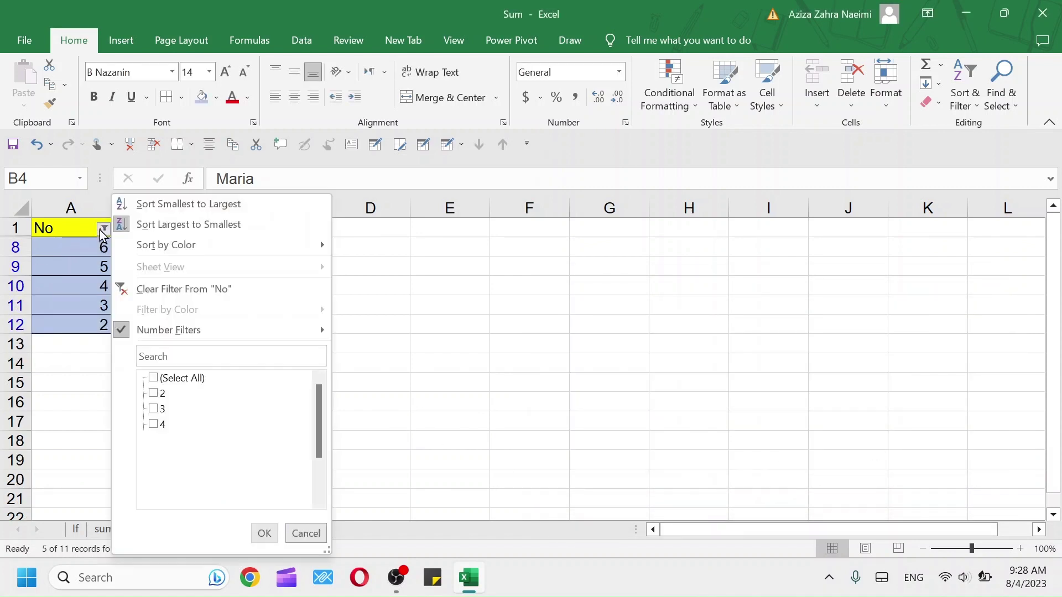
mouse_move(309, 334)
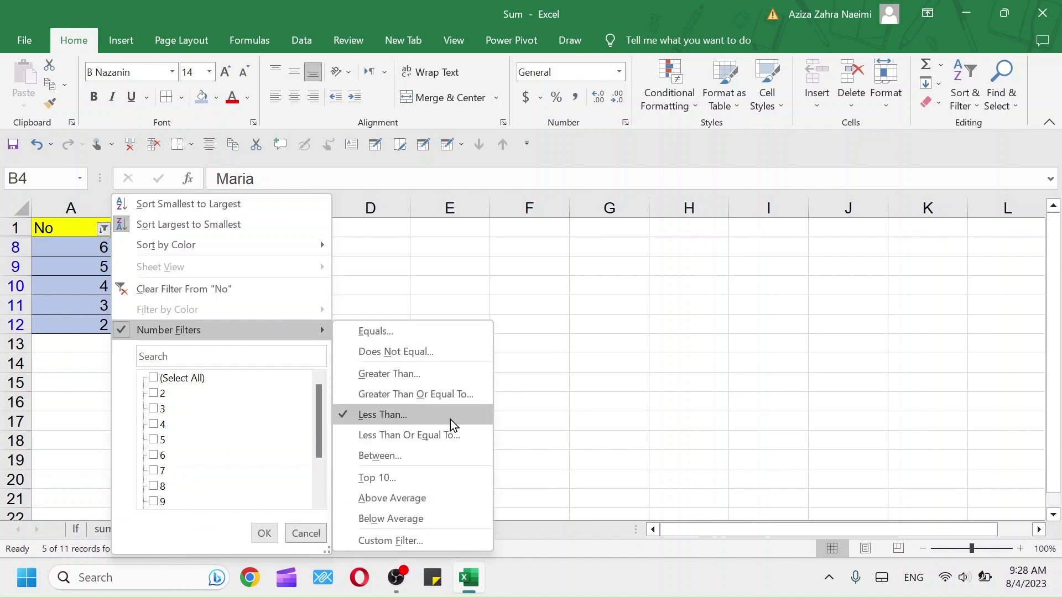
left_click(445, 437)
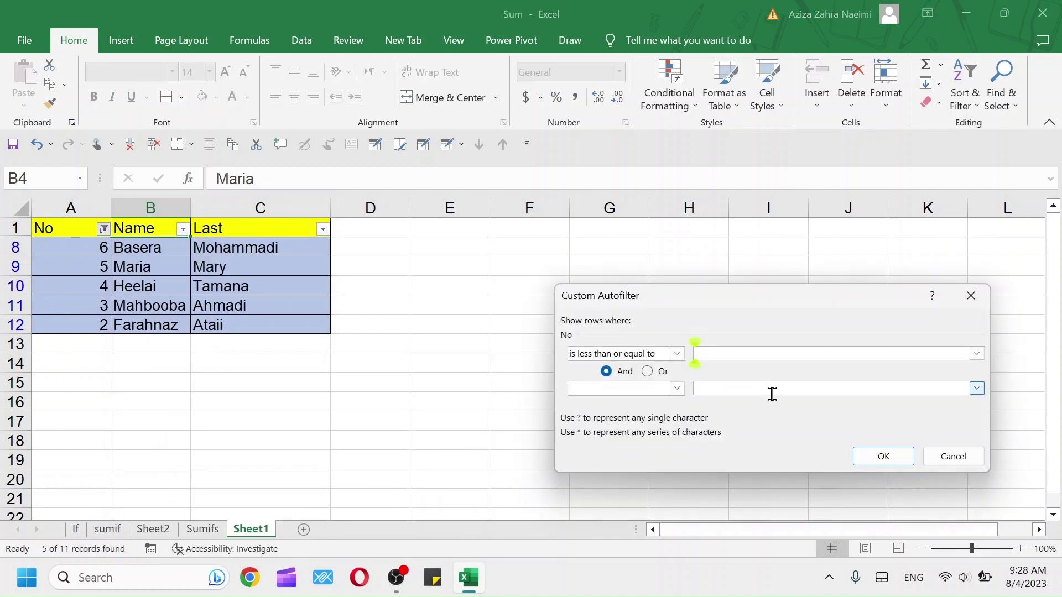
type("6")
left_click(718, 388)
type("8")
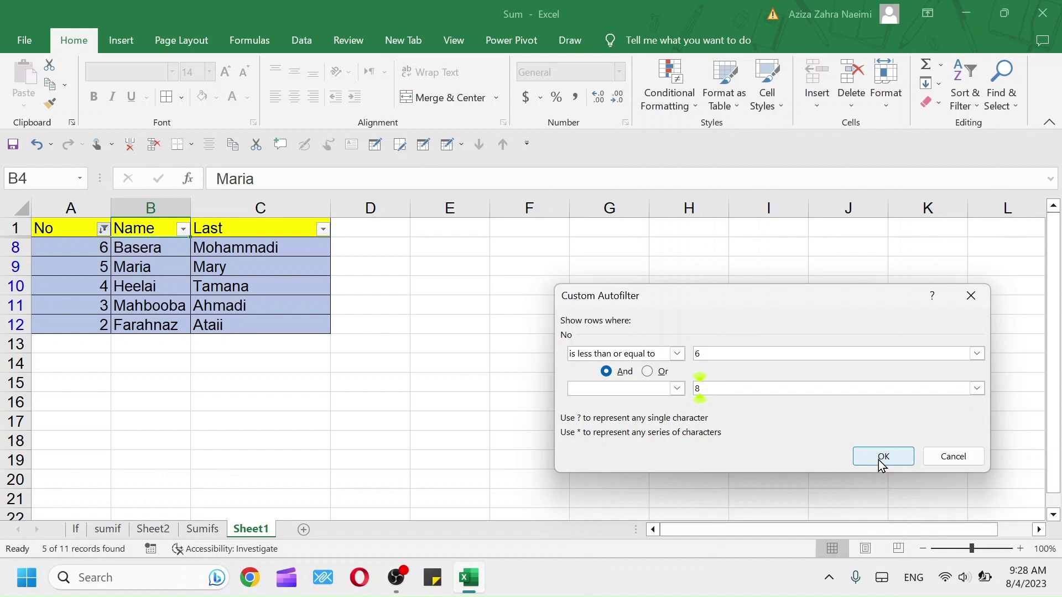
left_click(883, 457)
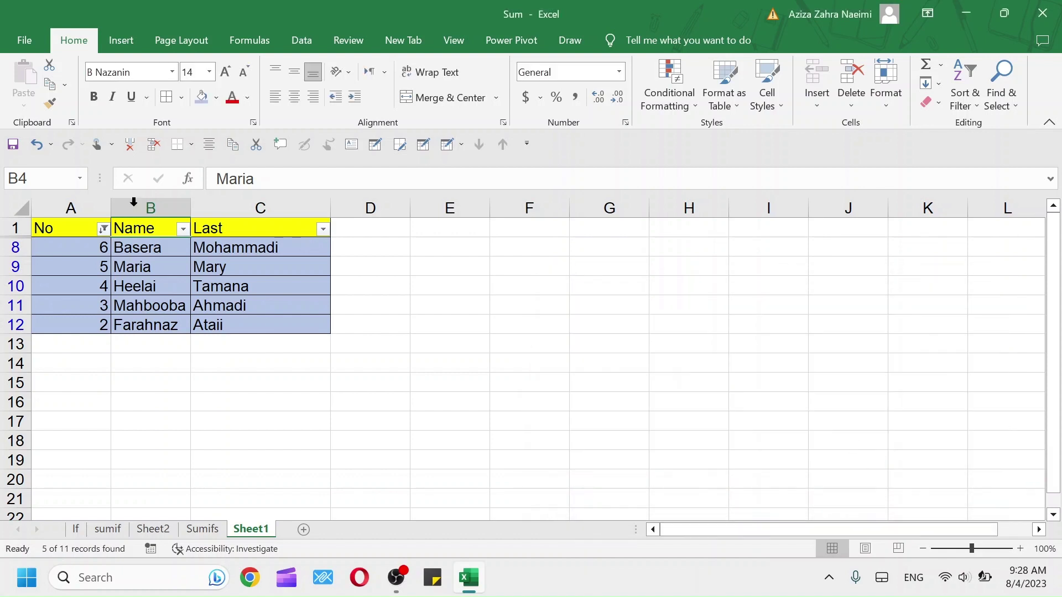
Filter the No column to values between 6 and 10
left_click(102, 228)
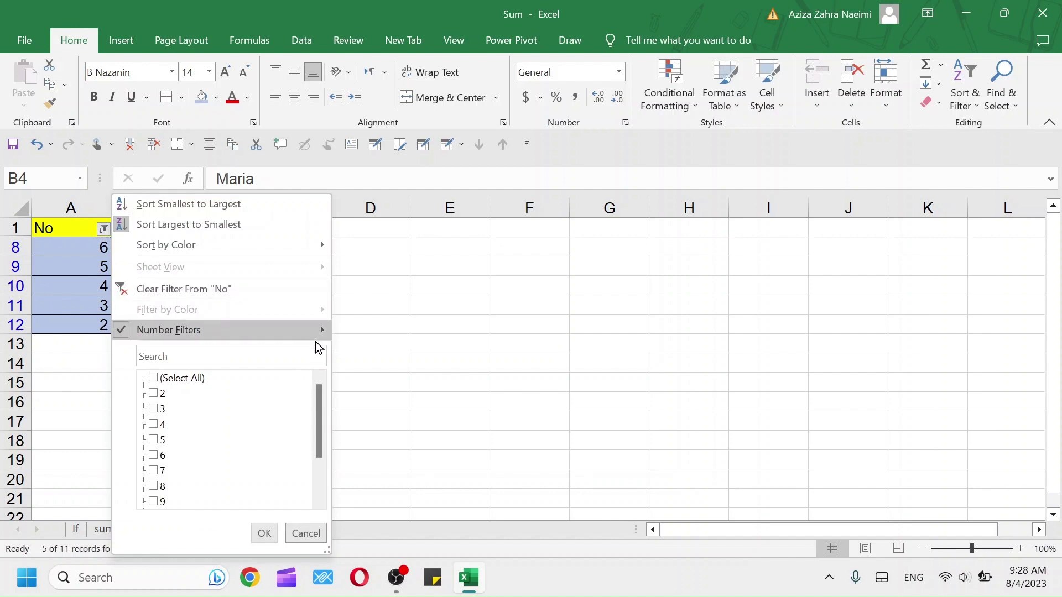
mouse_move(312, 339)
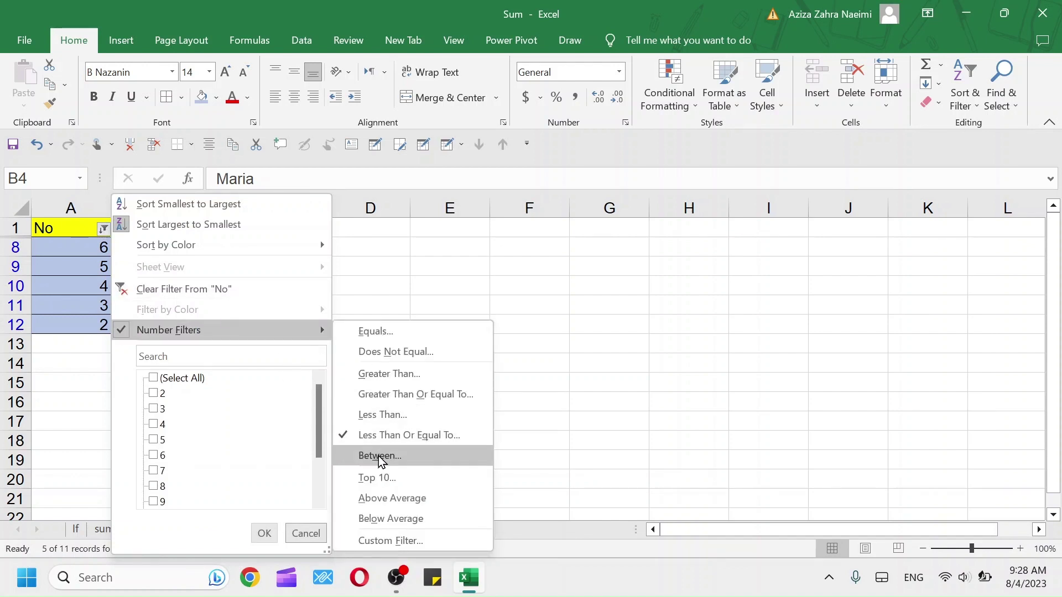
left_click(379, 455)
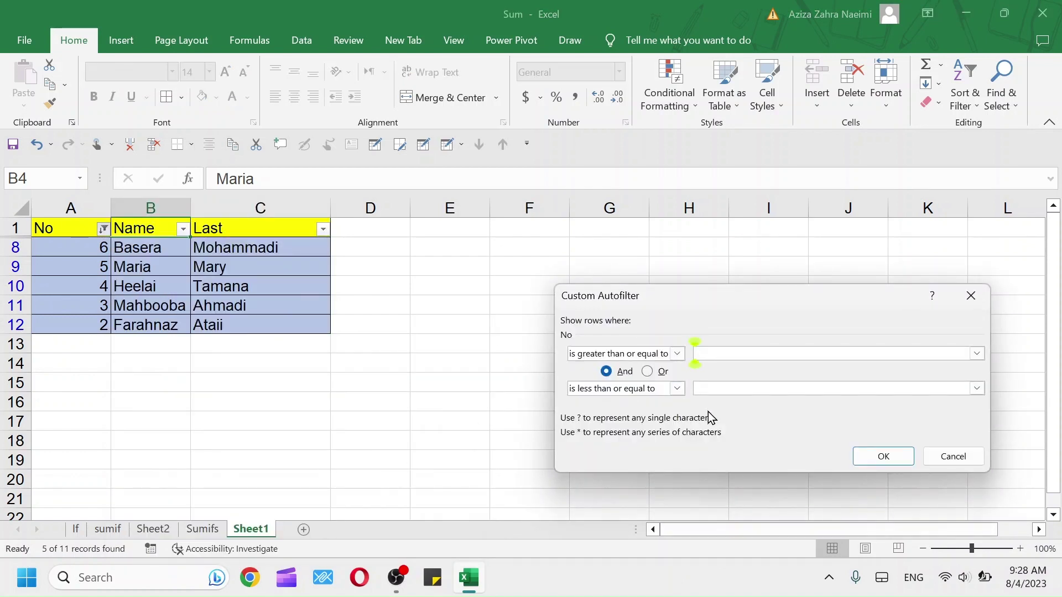
type("6")
left_click(706, 388)
type("10")
left_click(876, 459)
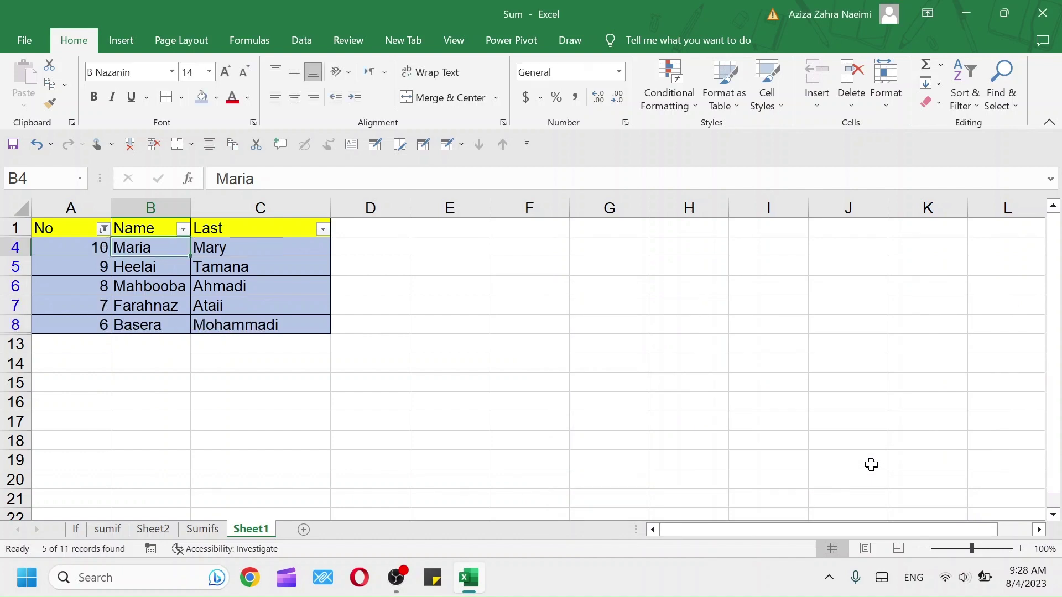
Apply a Top 10 filter on No set to the top 2 items
left_click(101, 230)
mouse_move(297, 332)
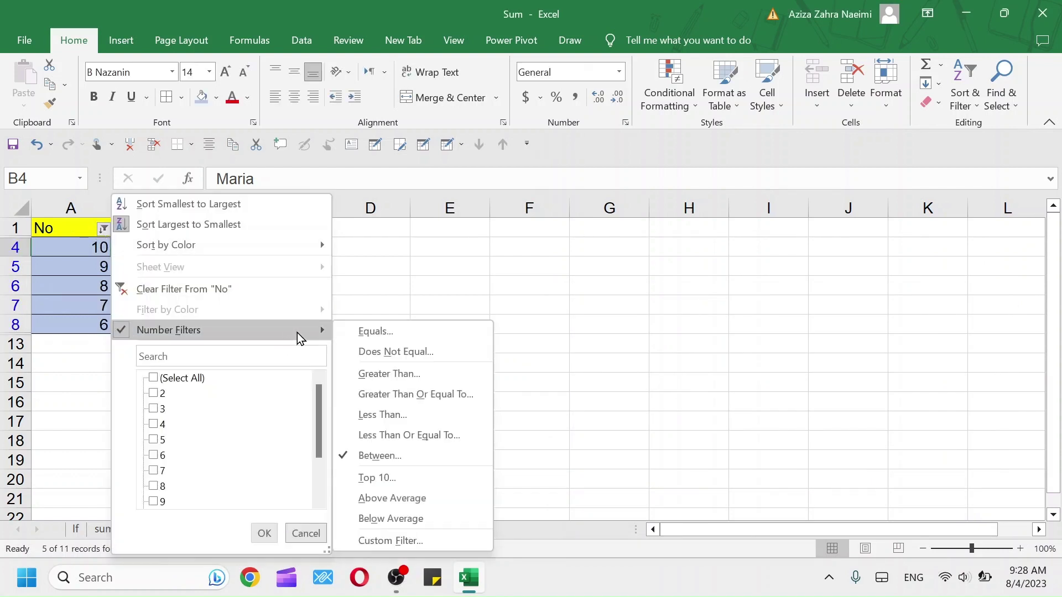
left_click(373, 484)
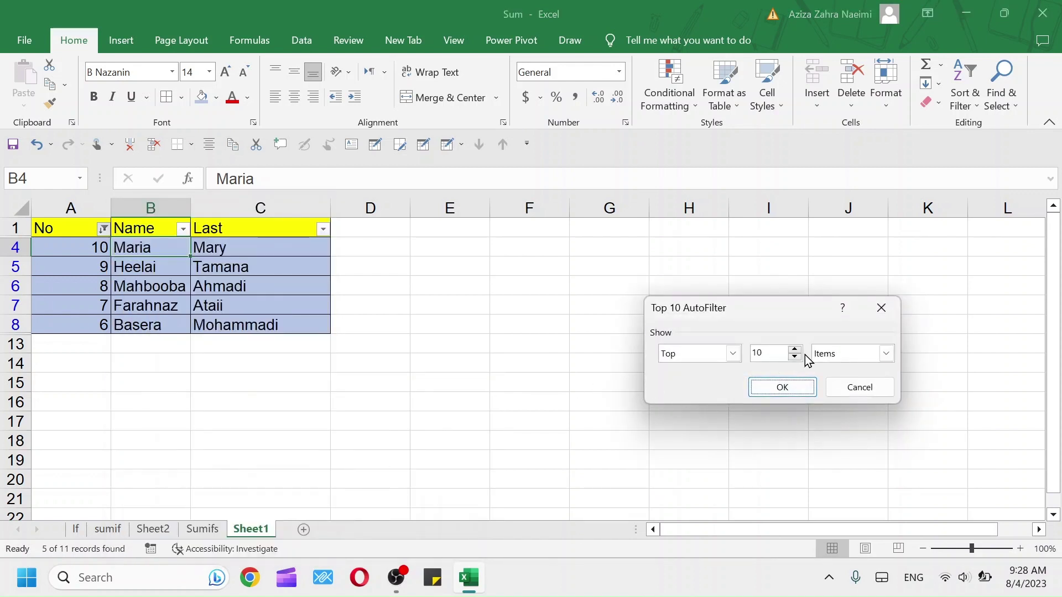
left_click_drag(776, 353, 750, 354)
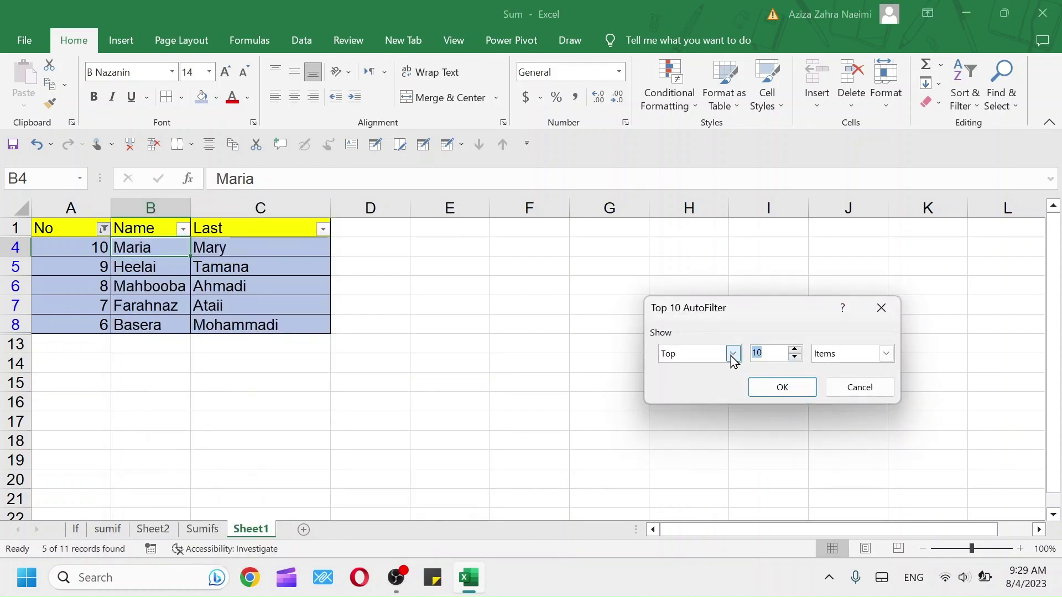
type("2")
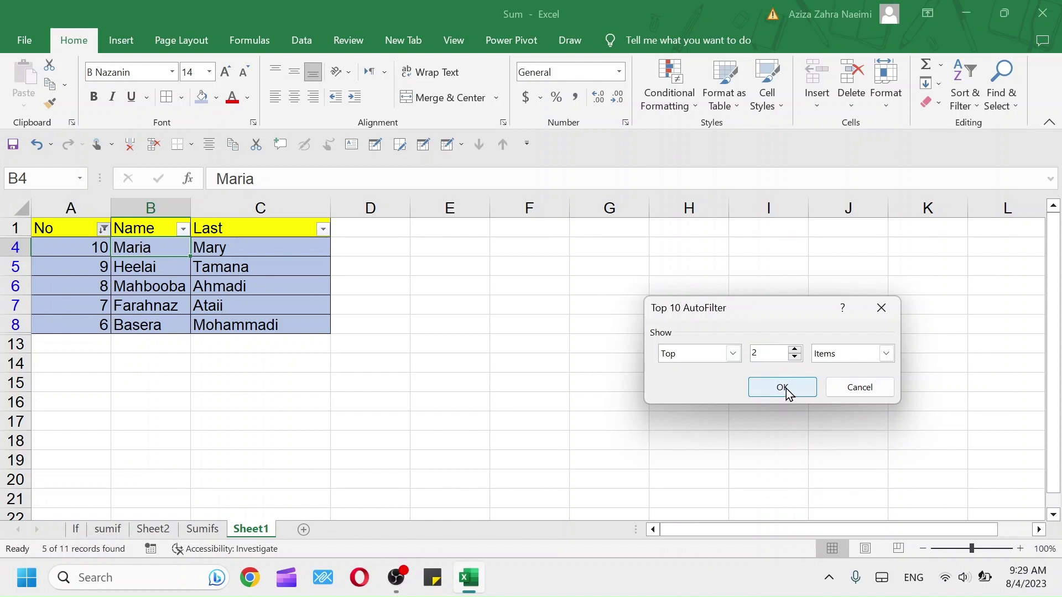
left_click(786, 390)
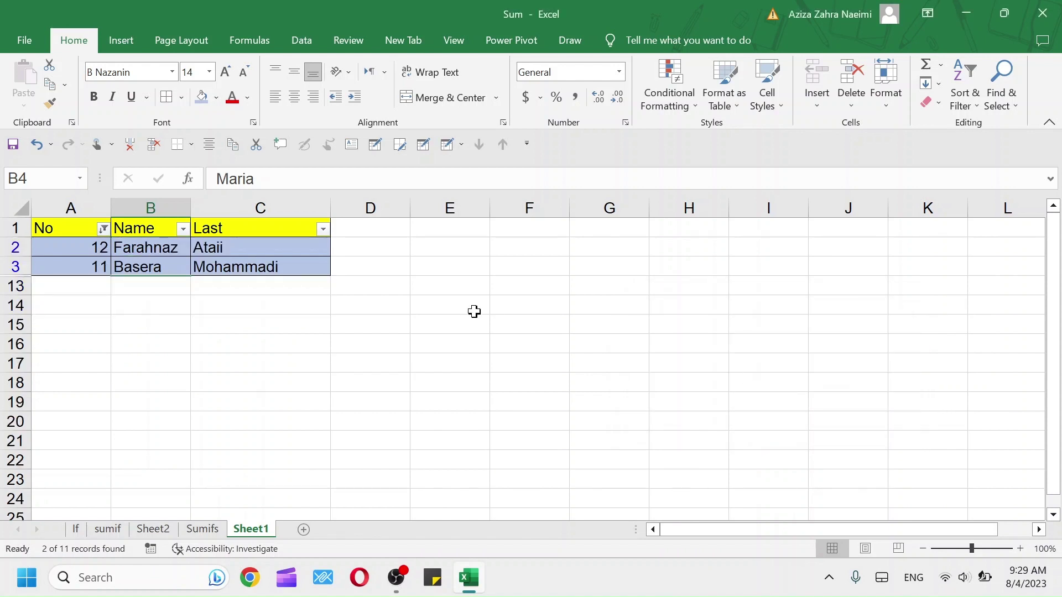
Set a custom No filter of 'ends with' z, leaving 0 of 11 records shown
left_click(104, 231)
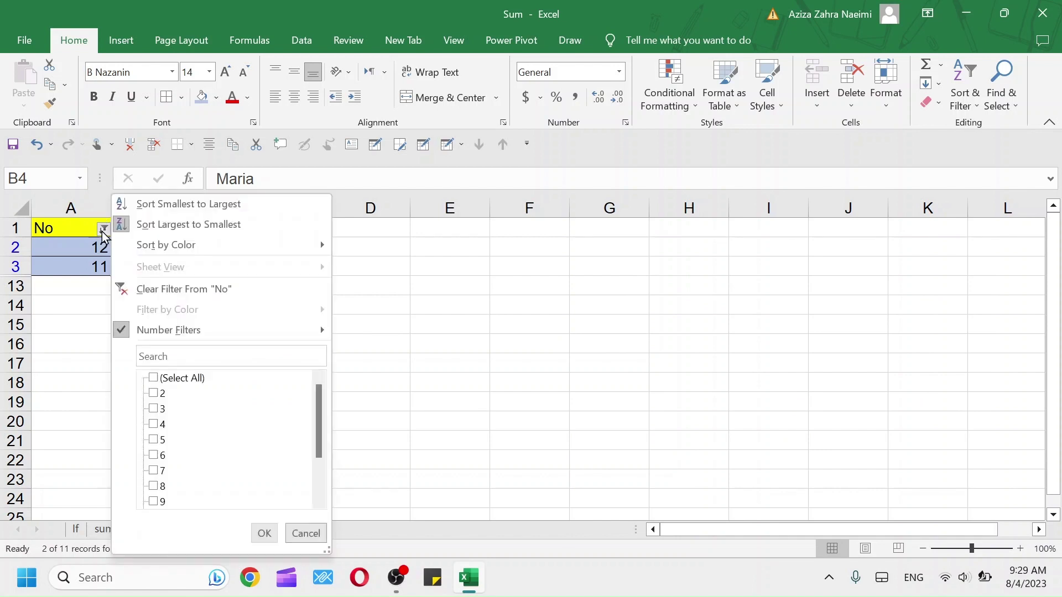
mouse_move(319, 335)
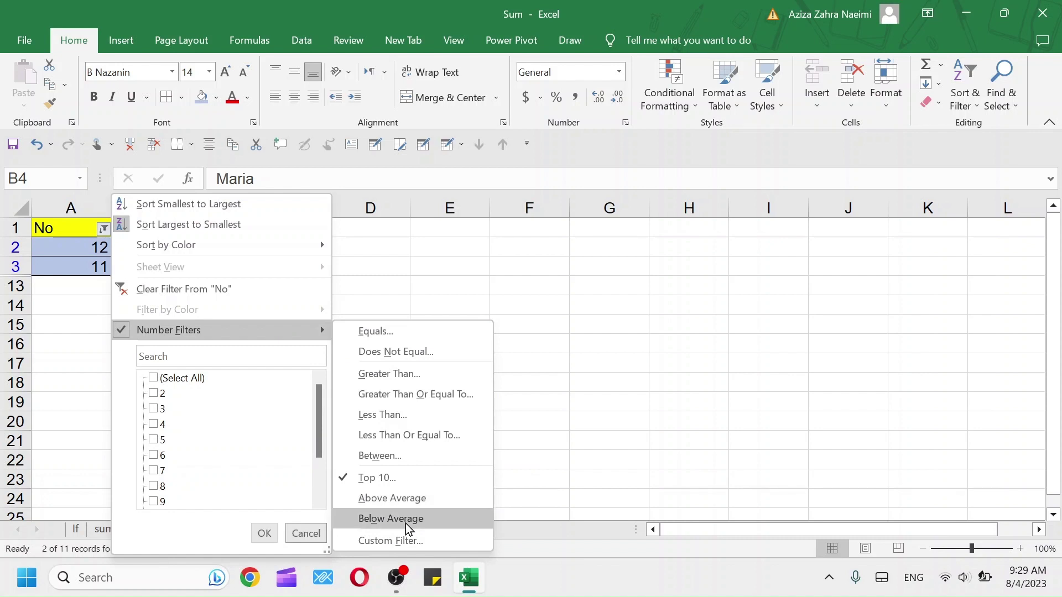
left_click(410, 541)
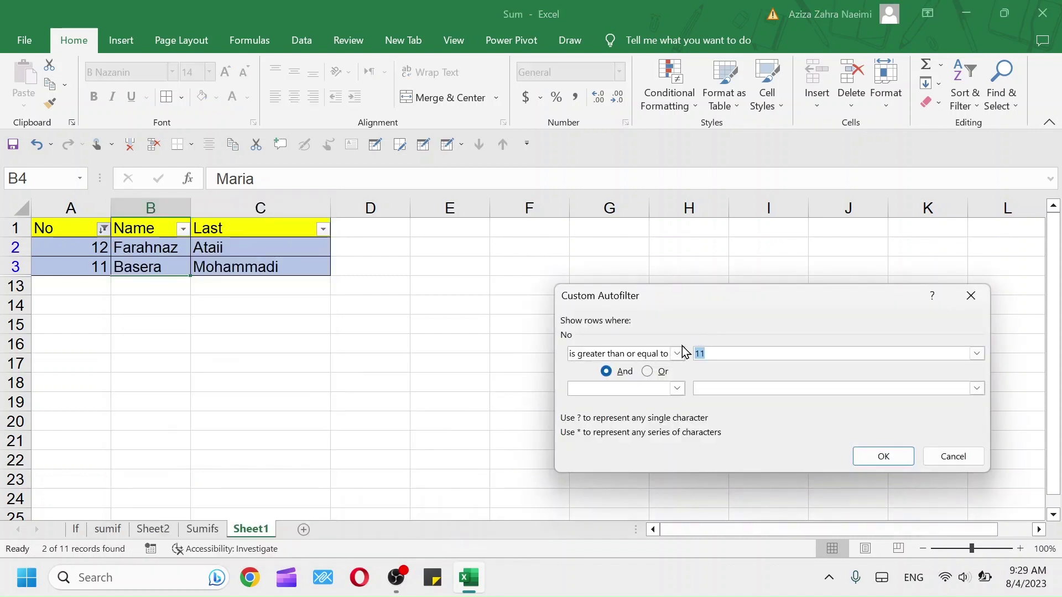
left_click(677, 354)
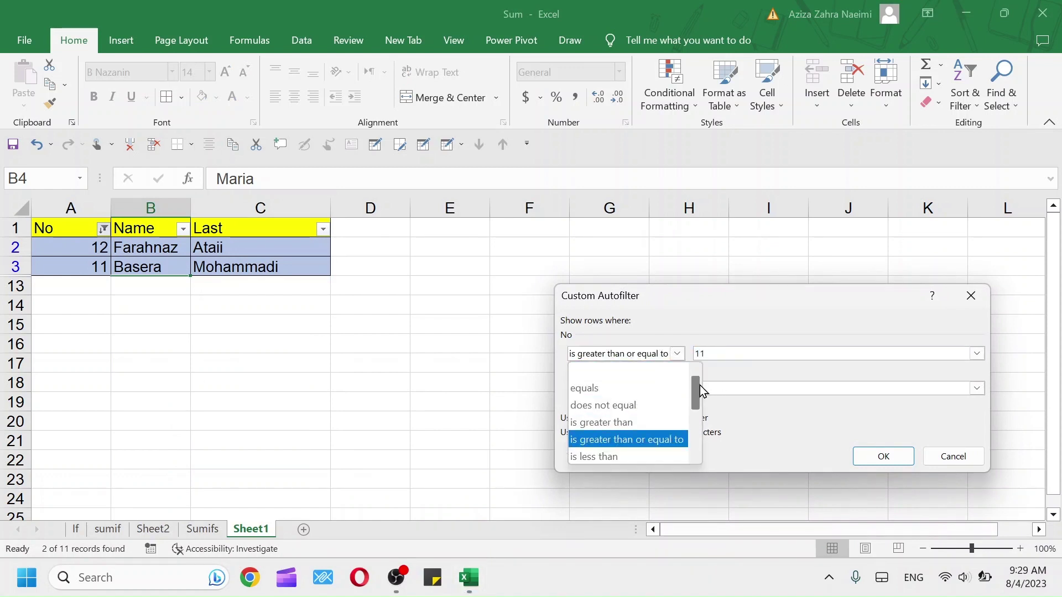
left_click_drag(694, 404, 690, 433)
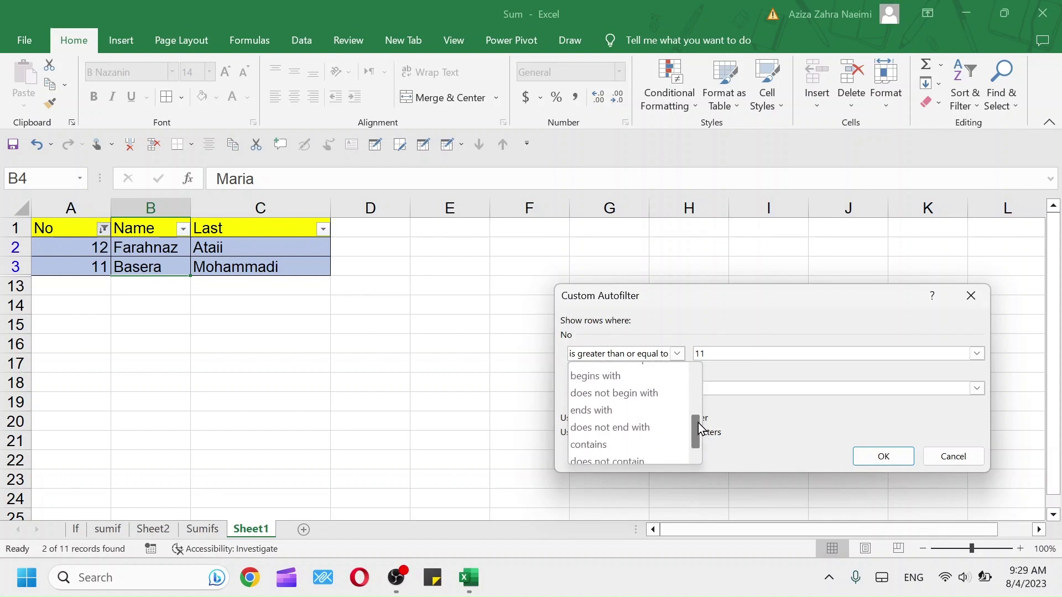
left_click_drag(698, 423, 698, 434)
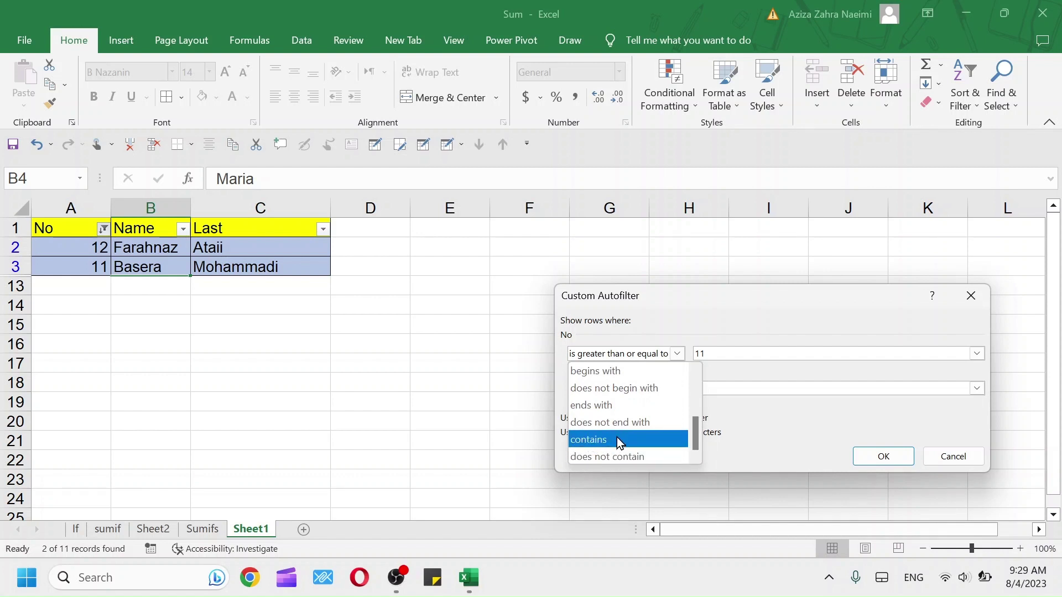
left_click(632, 405)
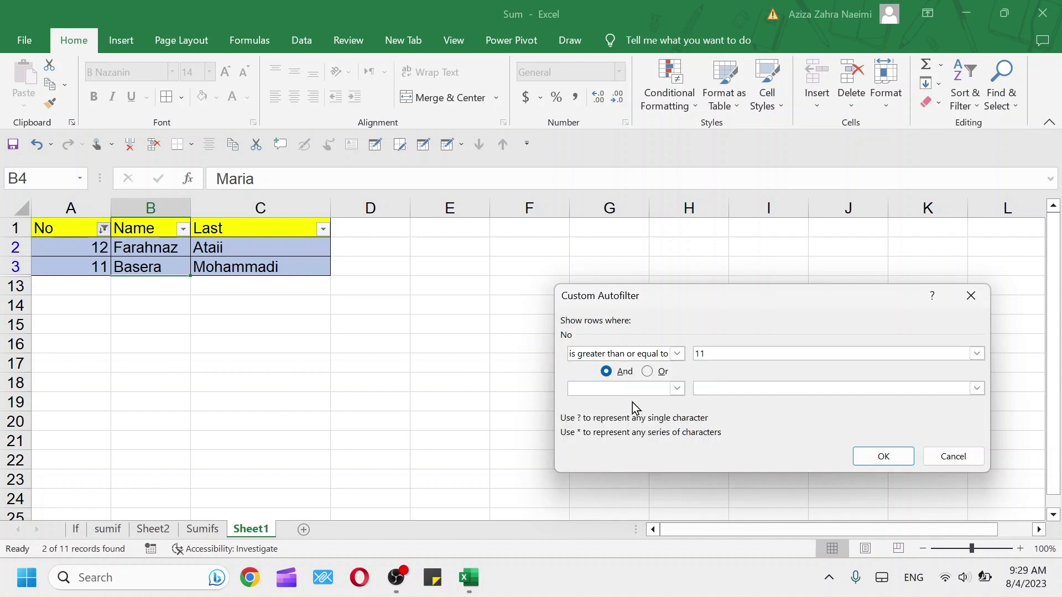
left_click(717, 352)
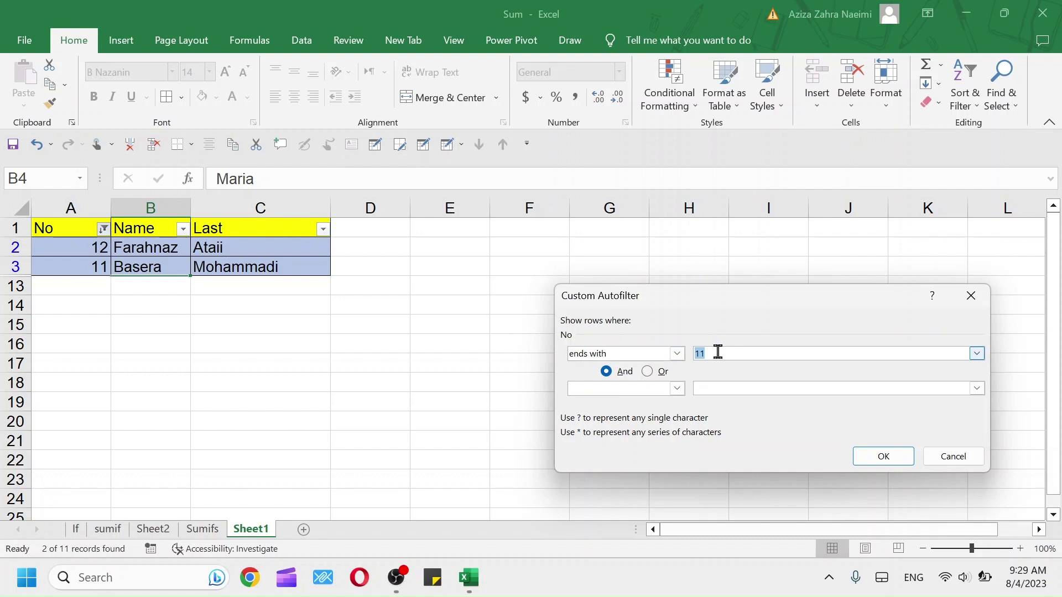
left_click(718, 352)
left_click(880, 456)
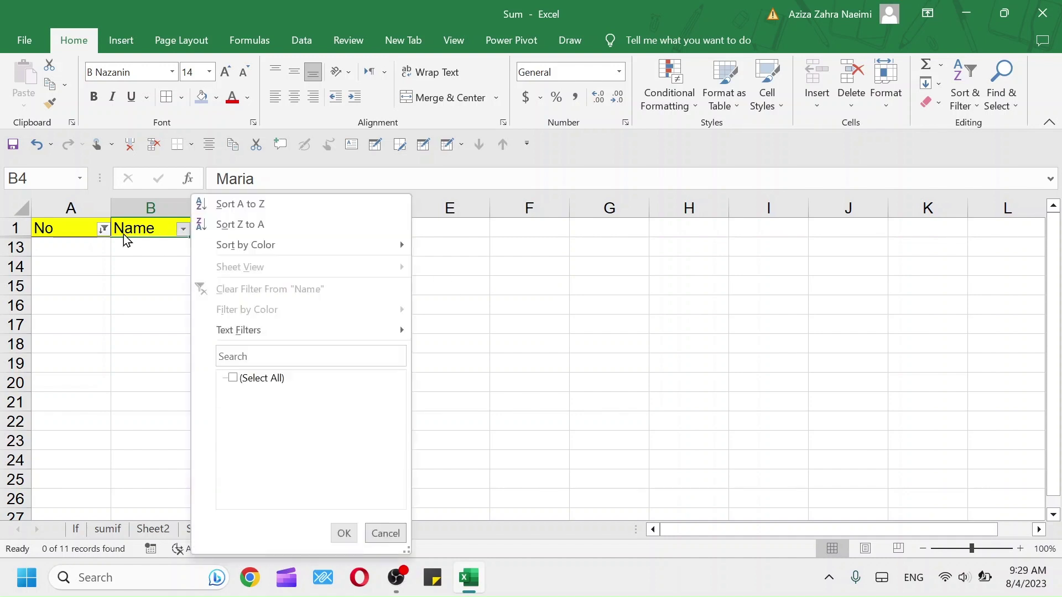
left_click(102, 232)
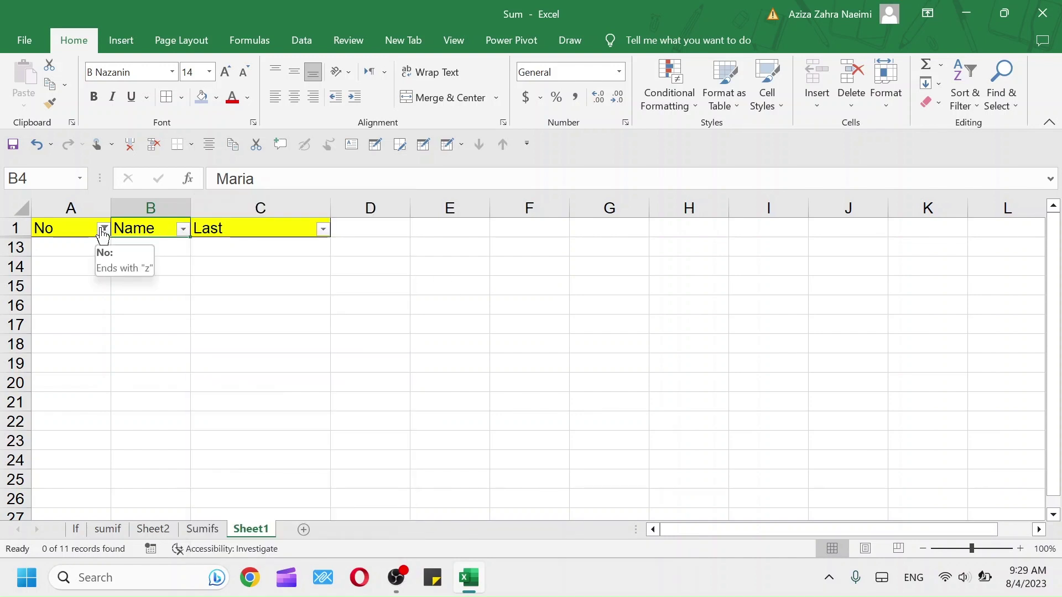
Re-tick (Select All) in the No filter so all 11 rows reappear
left_click(103, 230)
left_click(154, 380)
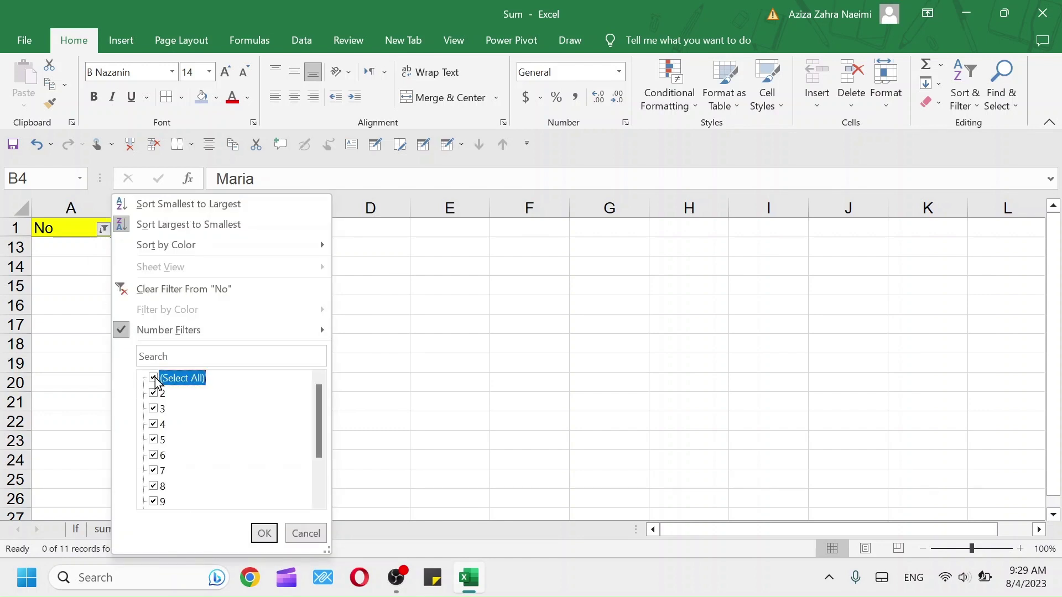
left_click(263, 535)
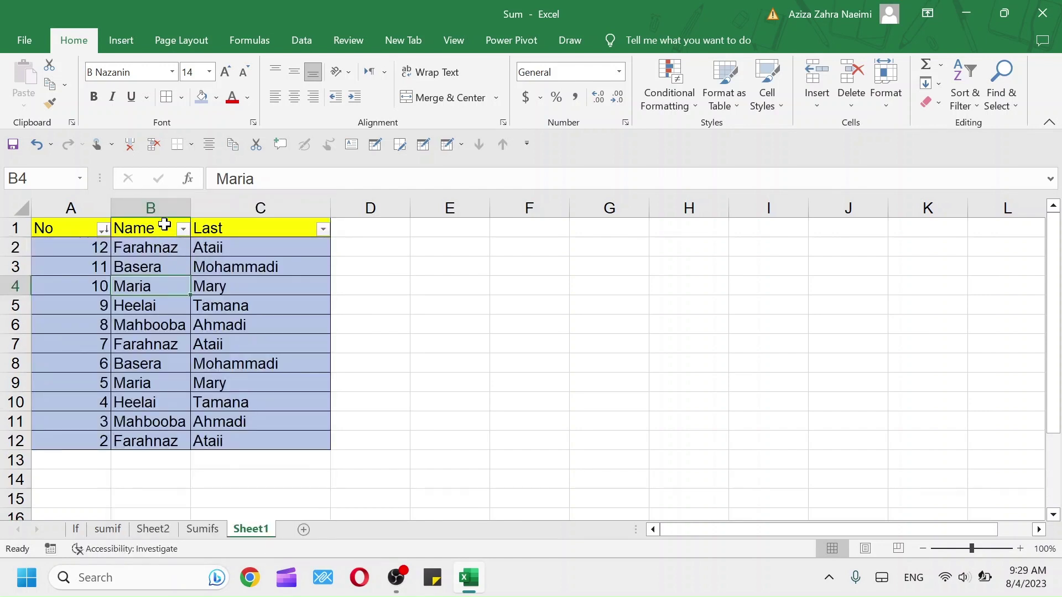
Sort the names in B2:B12 by their blue cell colour through Custom Sort
left_click_drag(133, 248, 140, 448)
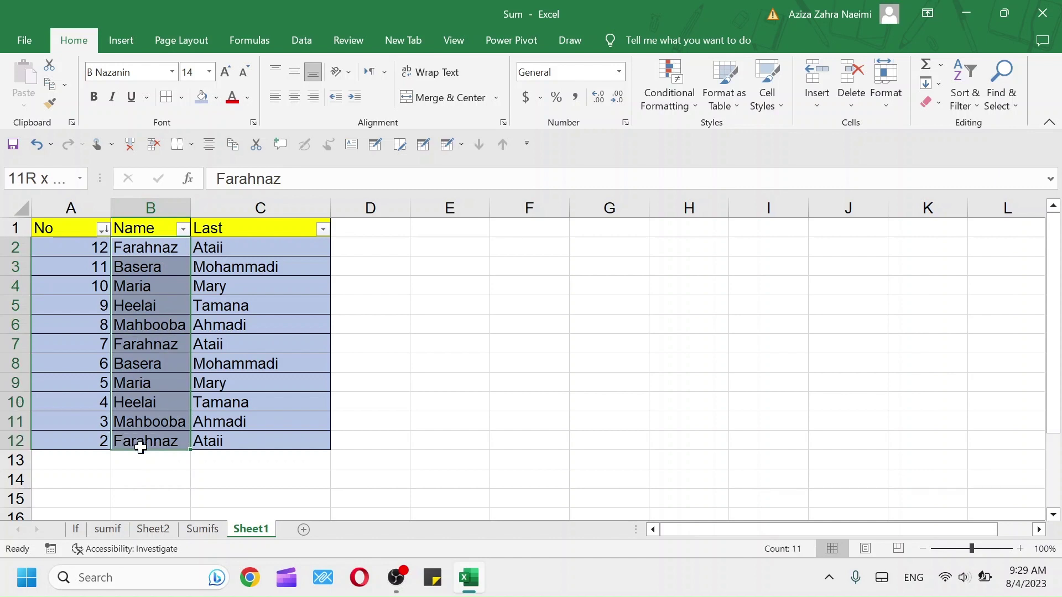
left_click(180, 230)
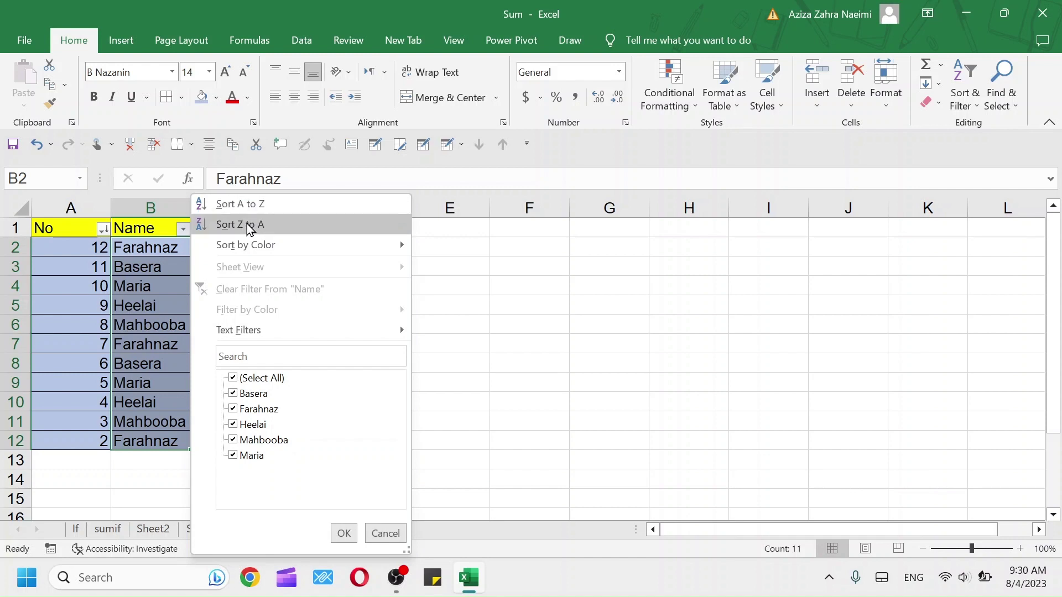
mouse_move(336, 249)
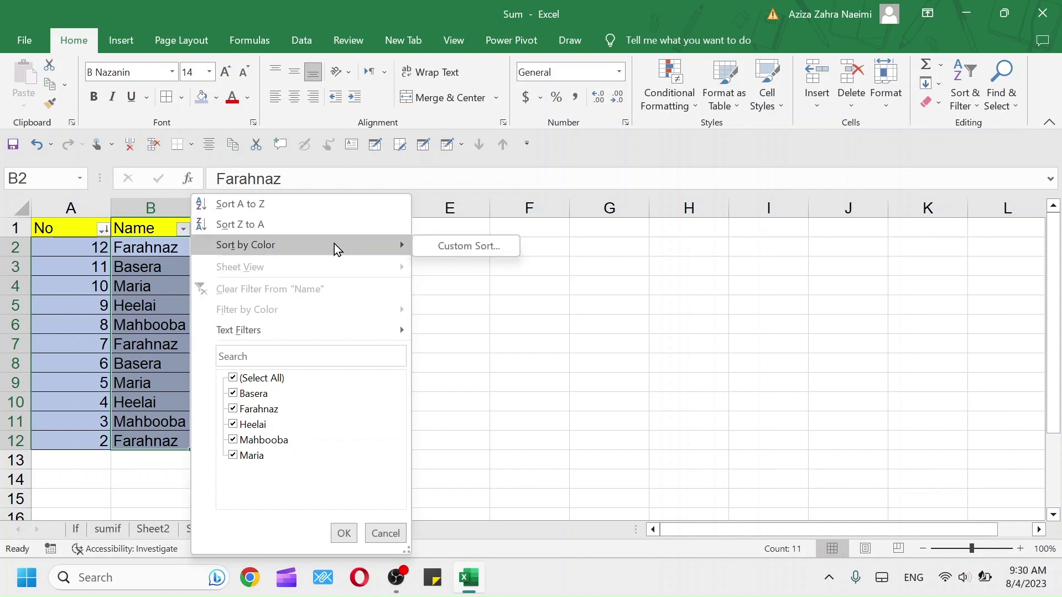
left_click(464, 247)
left_click(891, 453)
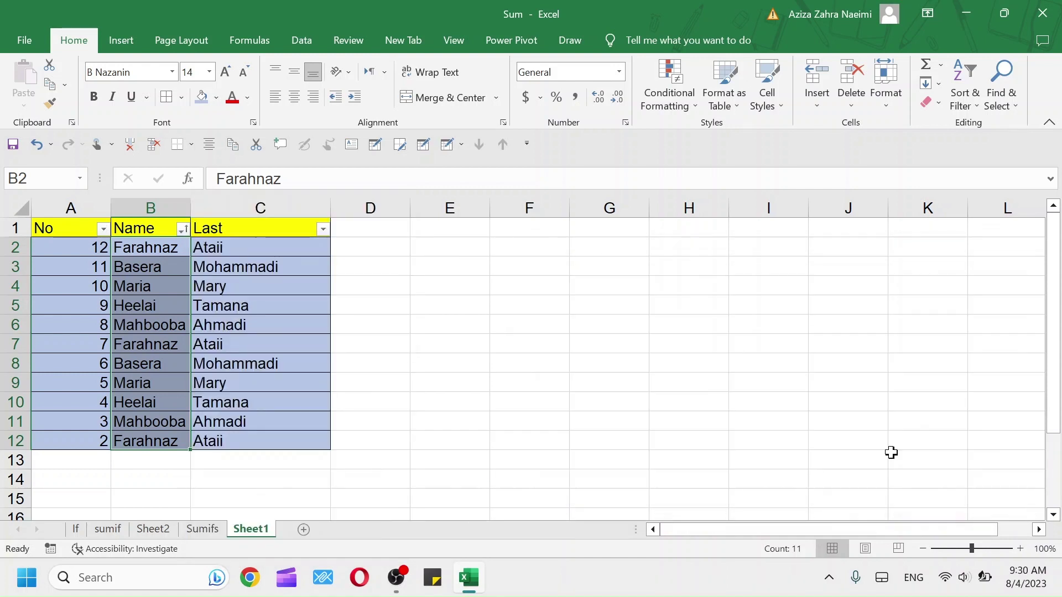
left_click(180, 229)
In Custom Sort, sort Name on Cell Values, A to Z
mouse_move(358, 248)
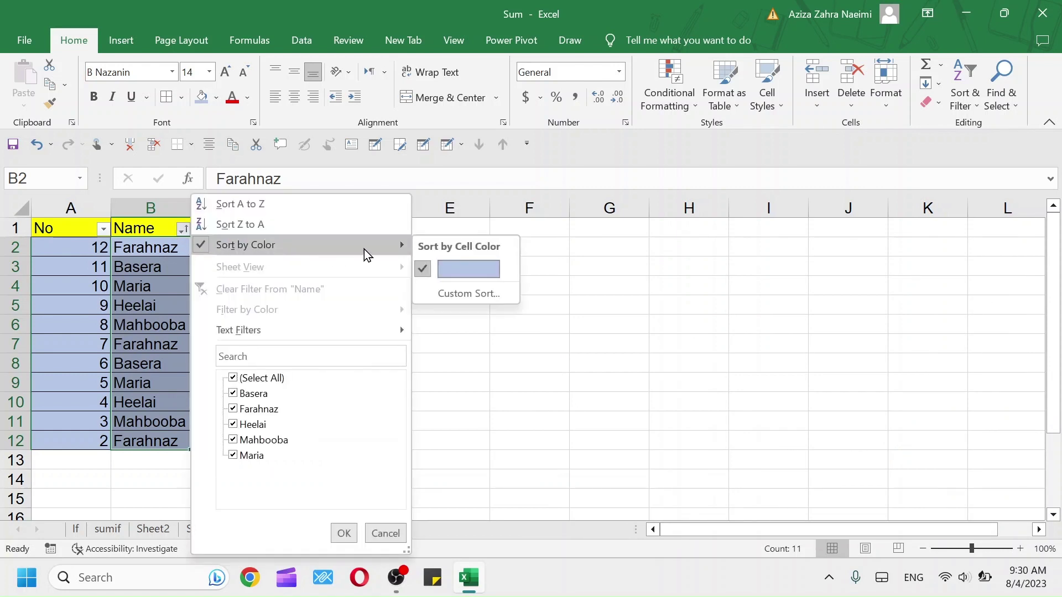
left_click(457, 294)
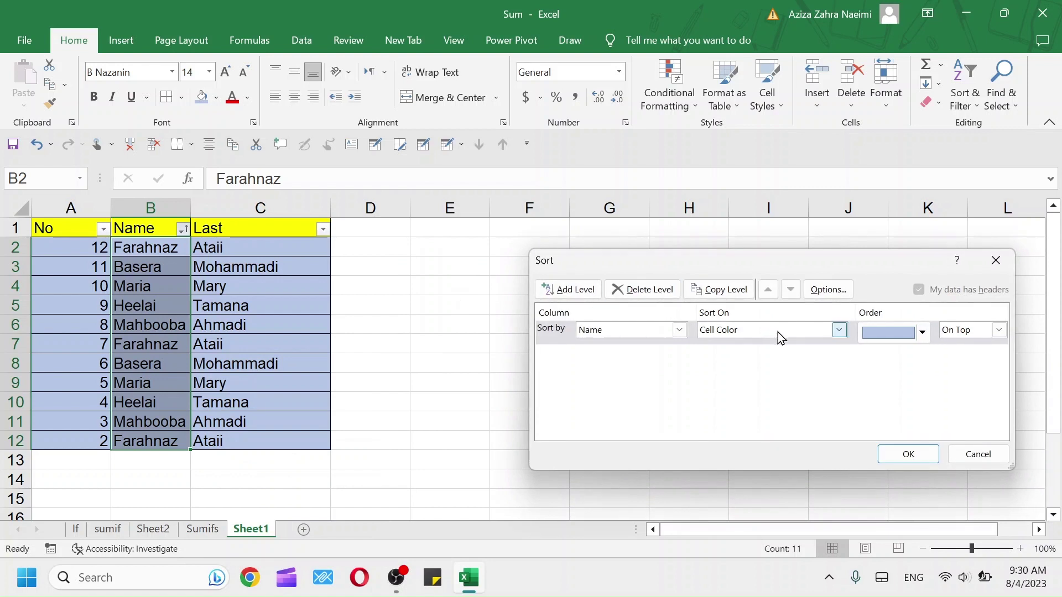
left_click(843, 332)
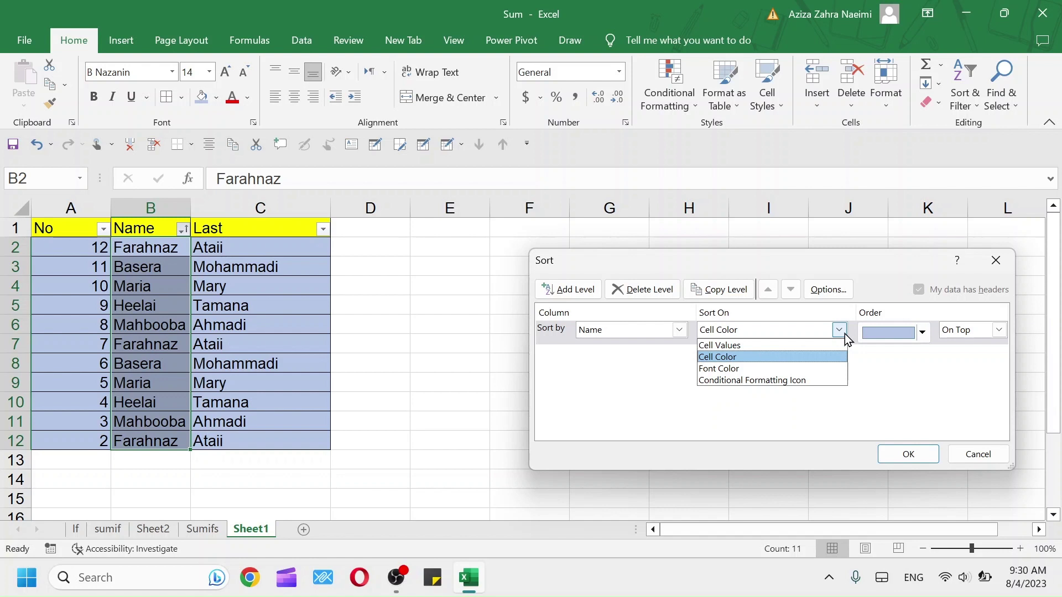
left_click(728, 345)
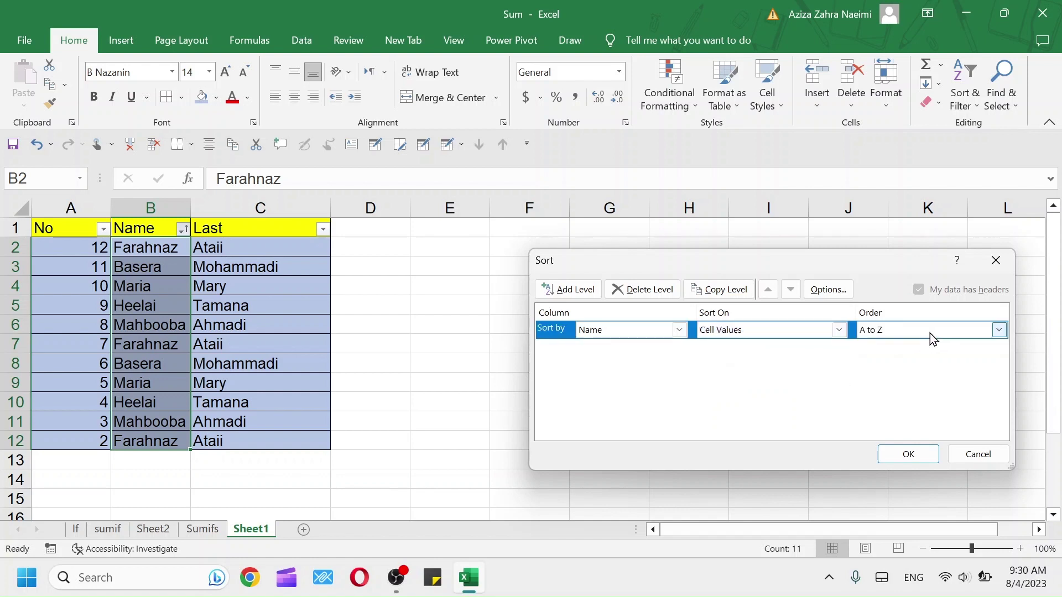
left_click(925, 455)
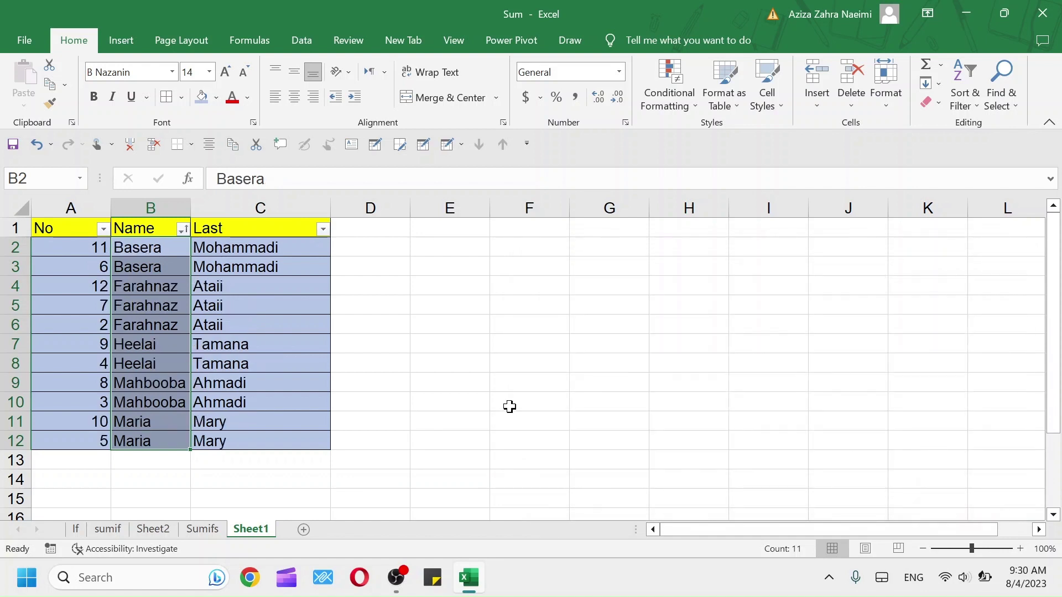
Filter the Name column to names beginning with H
left_click(180, 232)
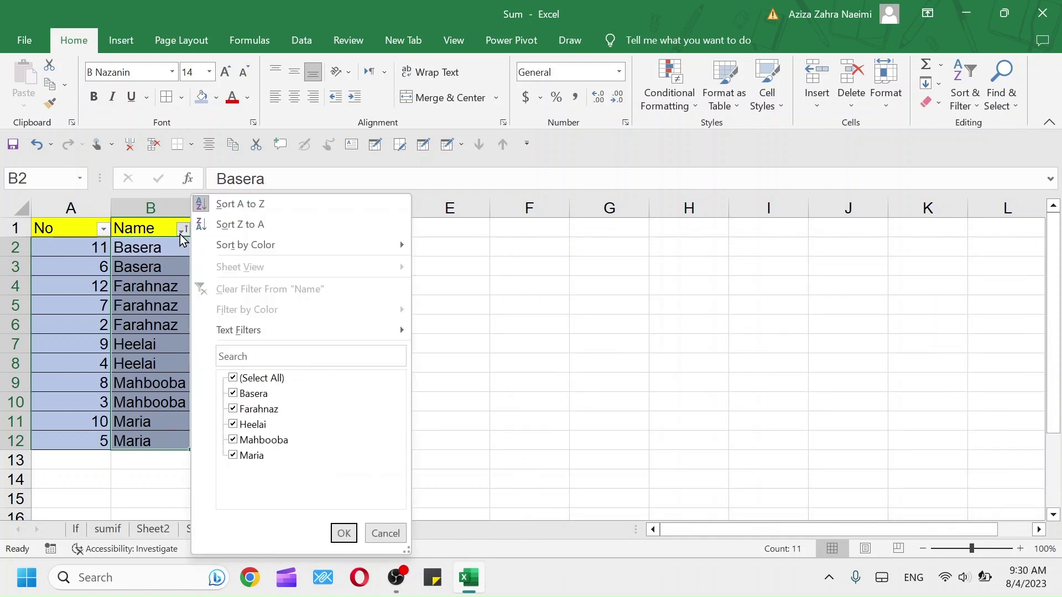
mouse_move(374, 331)
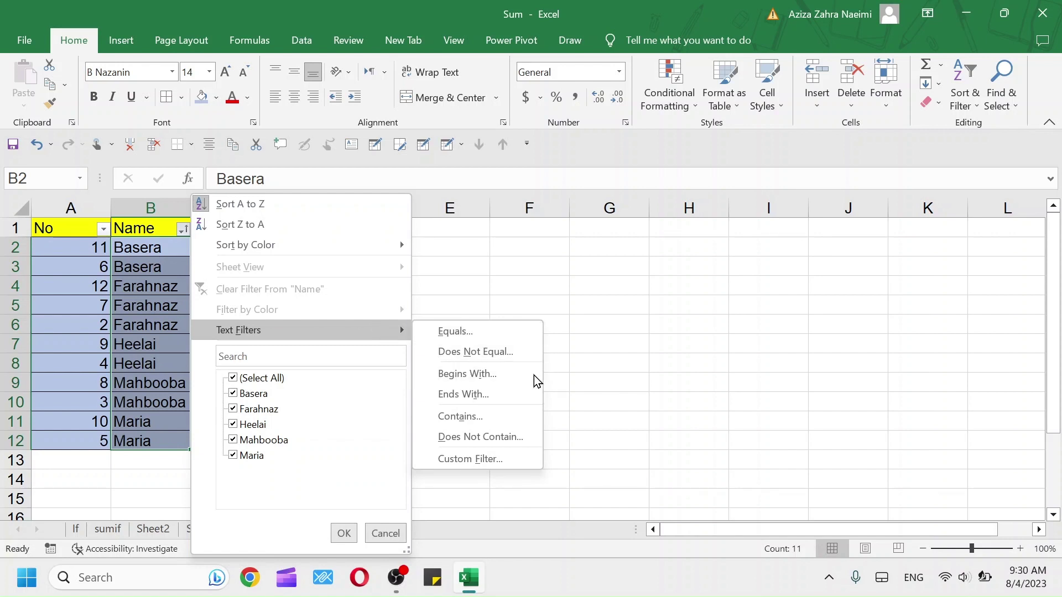
left_click(504, 379)
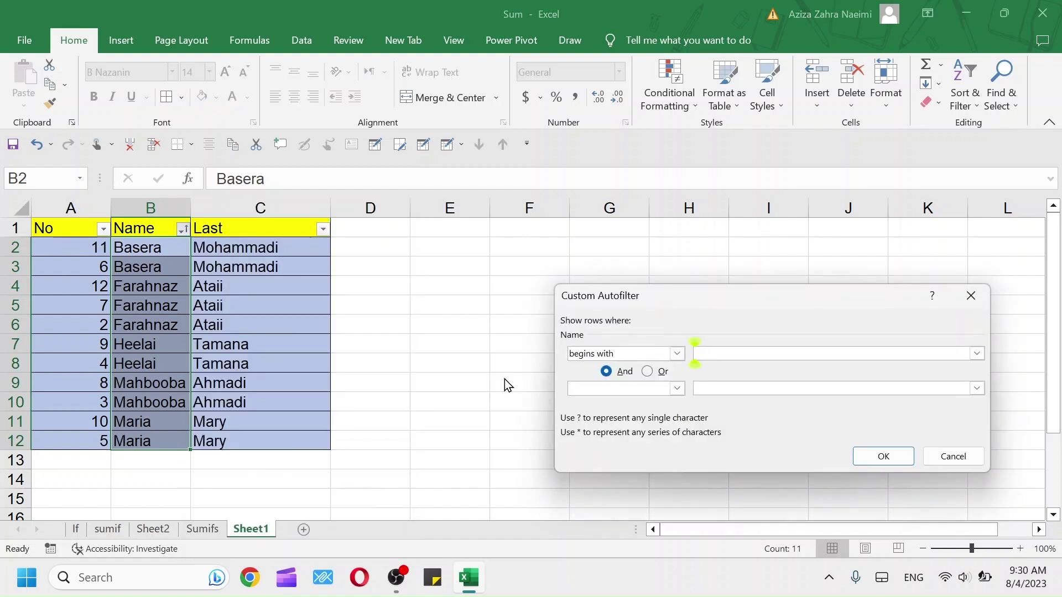
type("H")
left_click(879, 457)
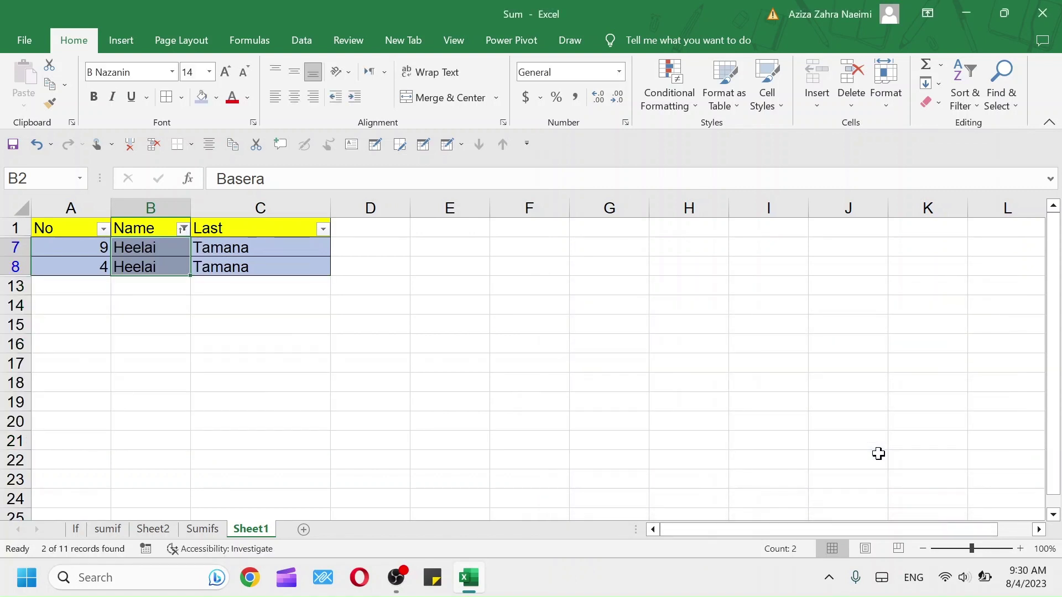
Change the Name filter to names ending with z, leaving the three Farahnaz rows
left_click(183, 229)
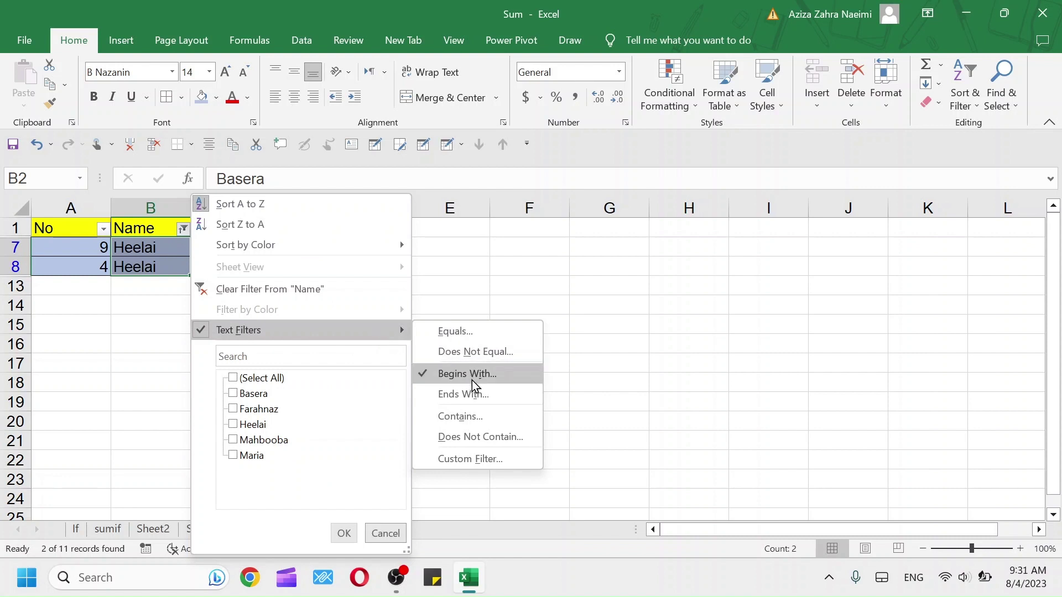
left_click(508, 403)
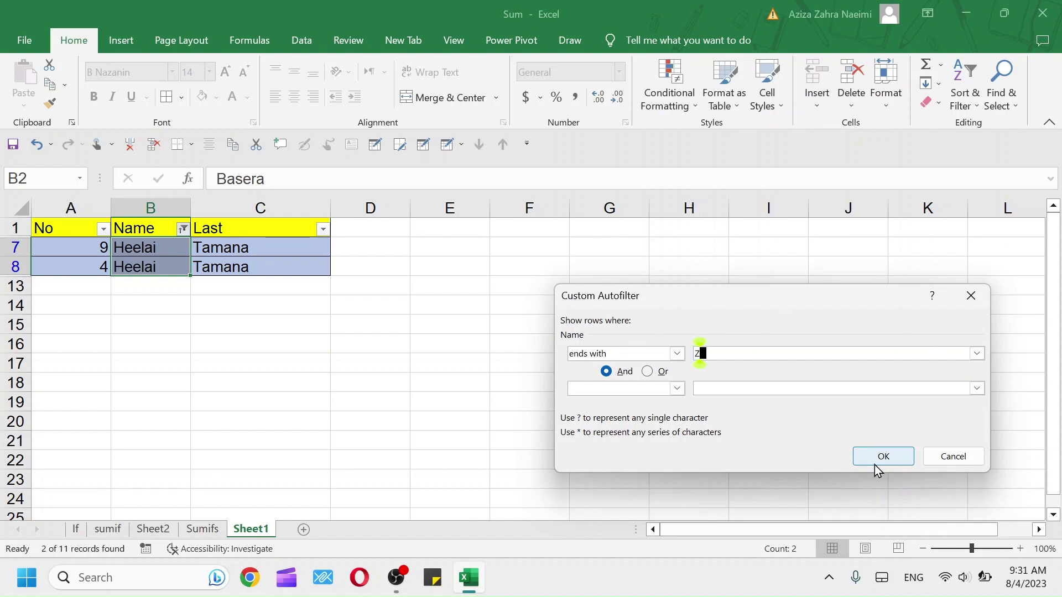
left_click(860, 458)
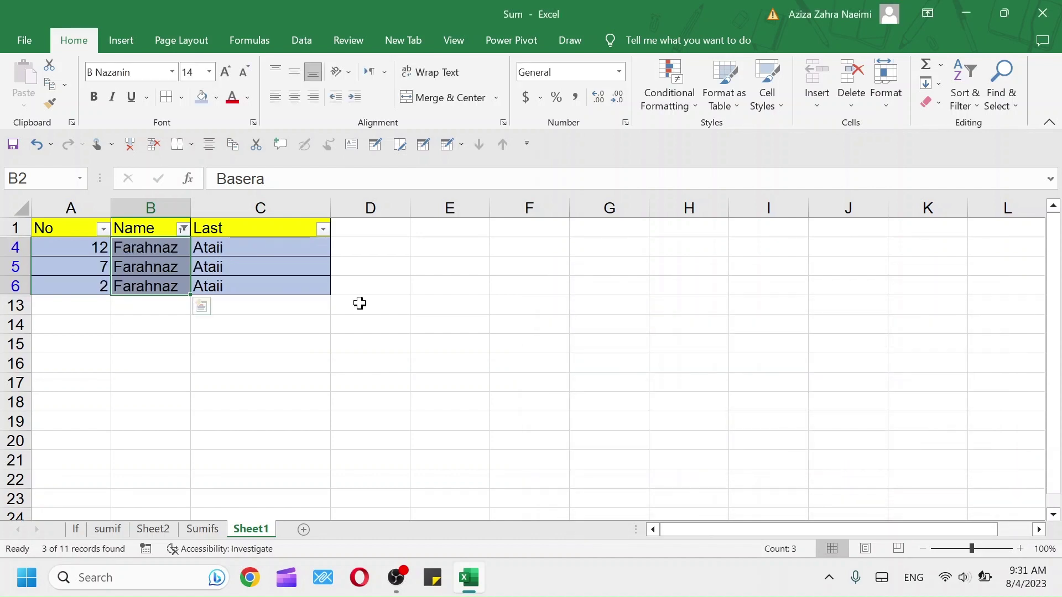
Apply a Name text filter containing 'Ha', leaving 0 of 11 records visible
left_click(183, 229)
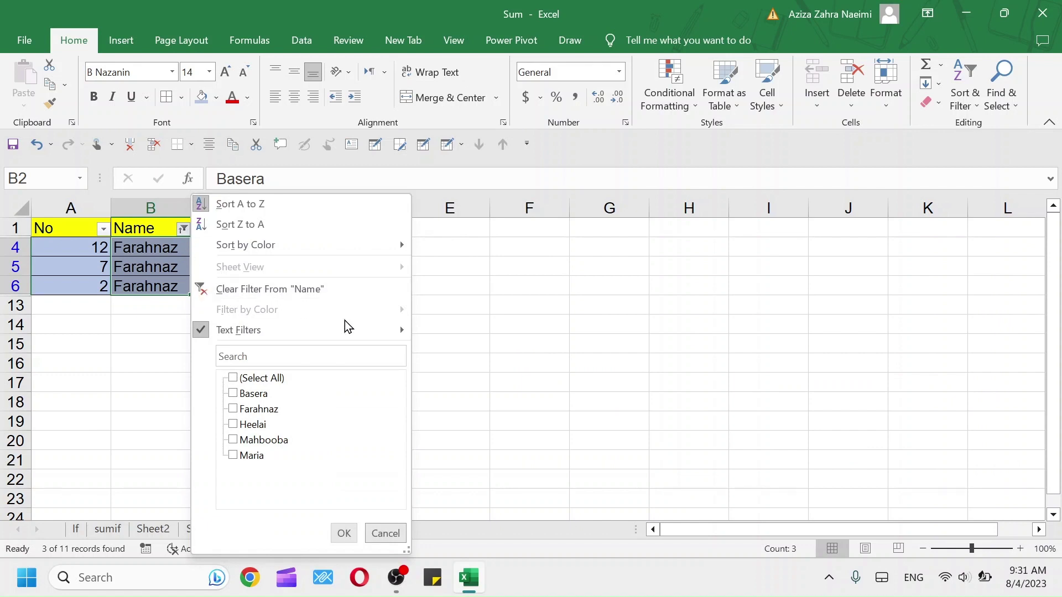
mouse_move(374, 327)
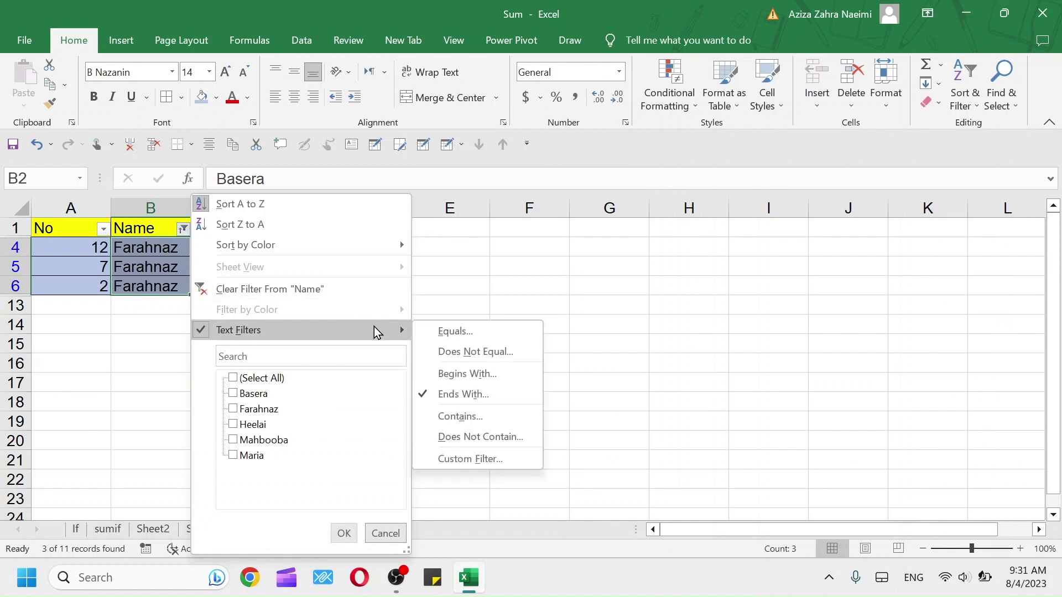
left_click(483, 419)
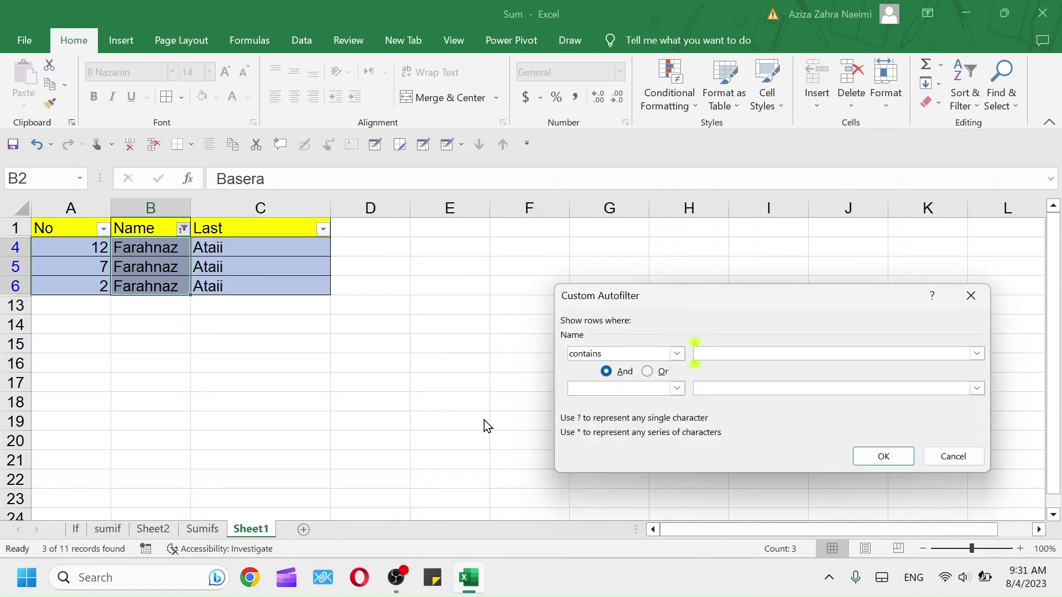
type("FA")
key("BackSpace")
key("BackSpace")
type("Ha")
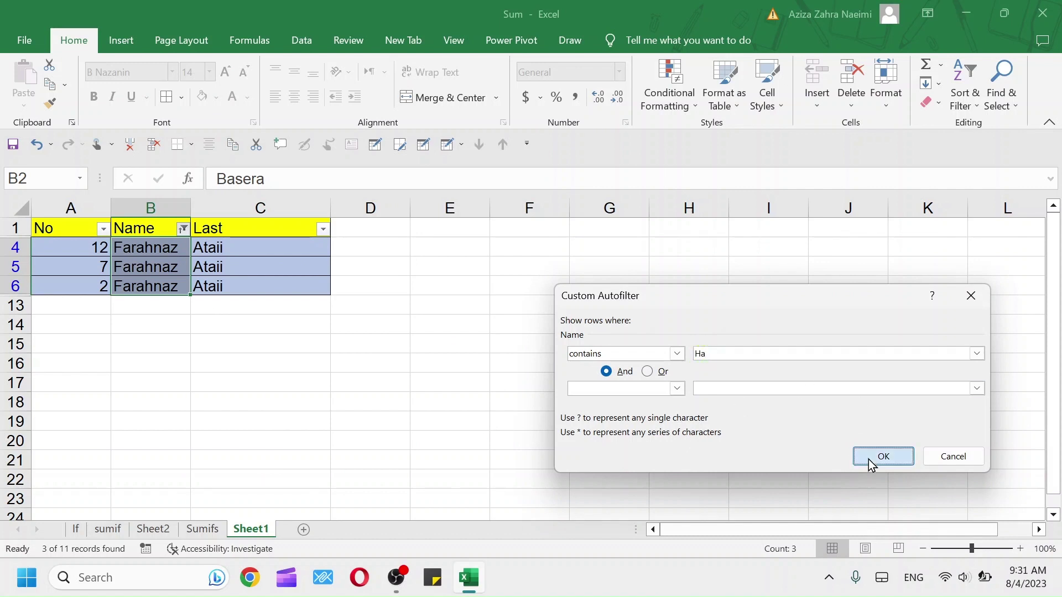
left_click(868, 459)
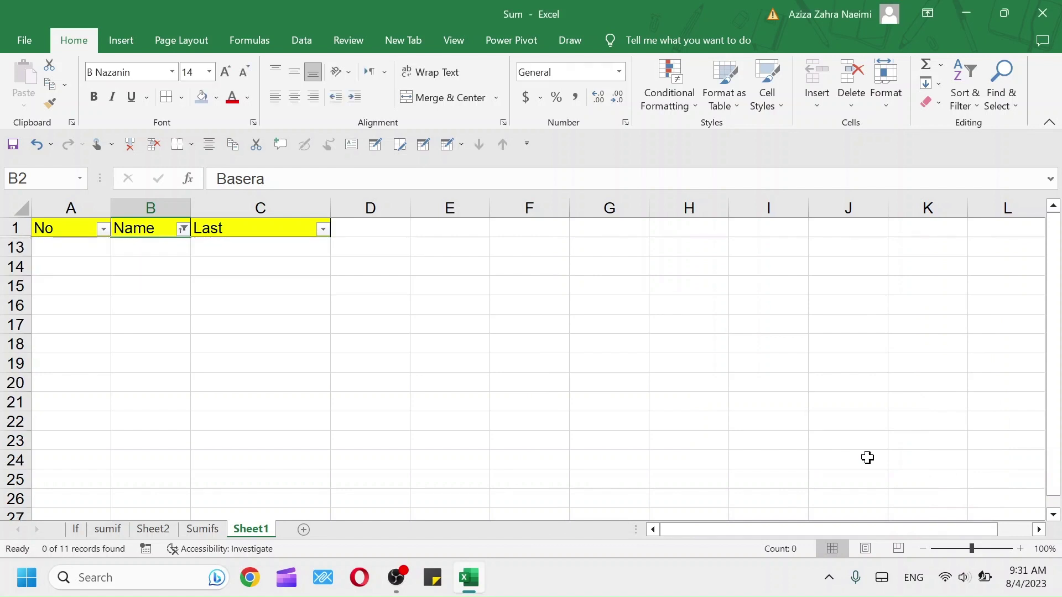
left_click(182, 229)
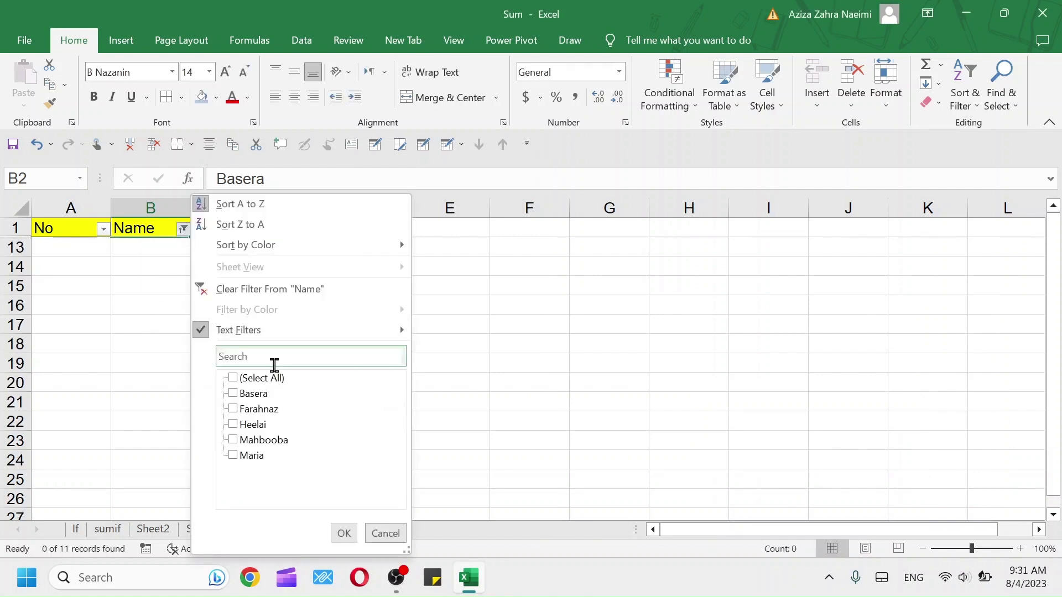
Apply a 'Does Not Contain' H text filter to Name, showing 4 of 11 records
left_click(239, 382)
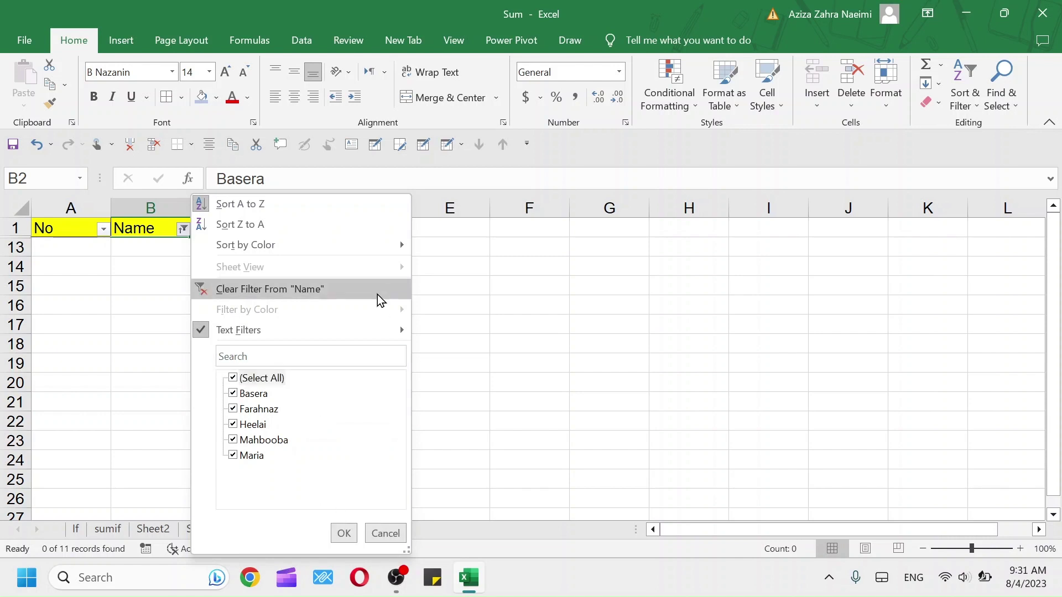
mouse_move(376, 334)
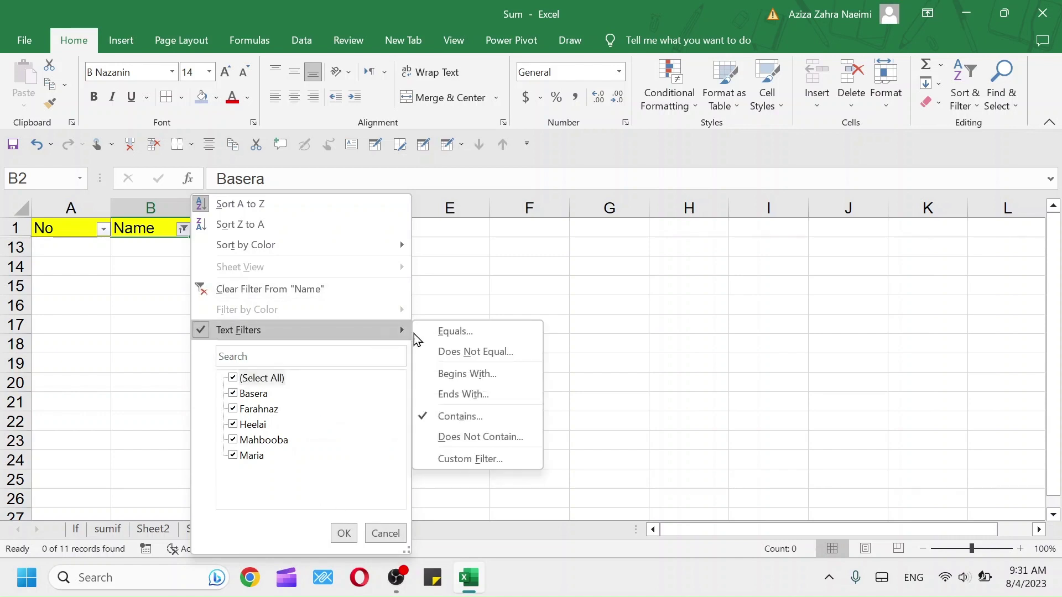
left_click(523, 437)
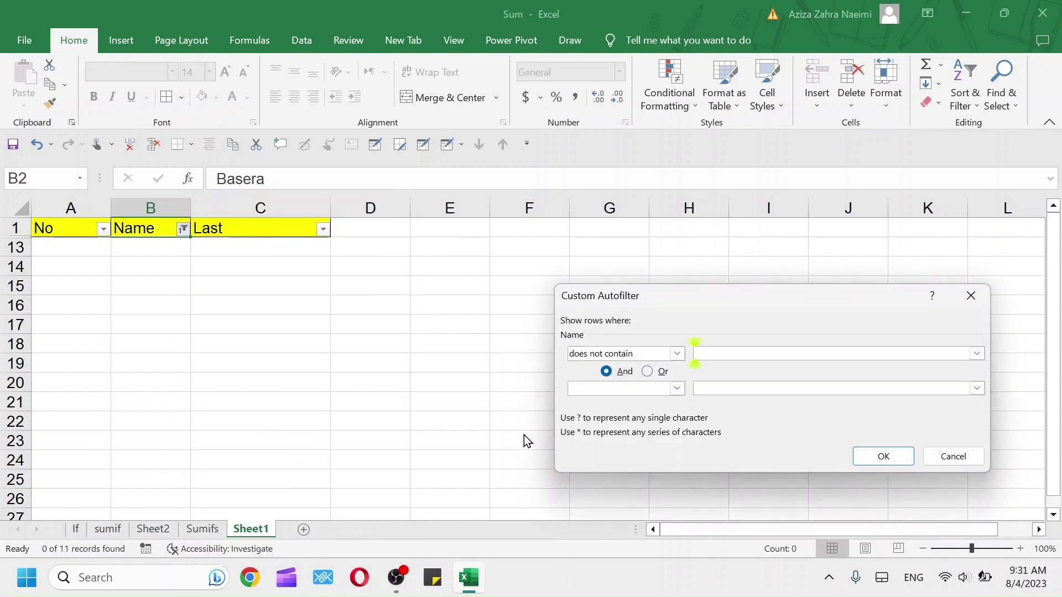
type("H")
left_click(882, 455)
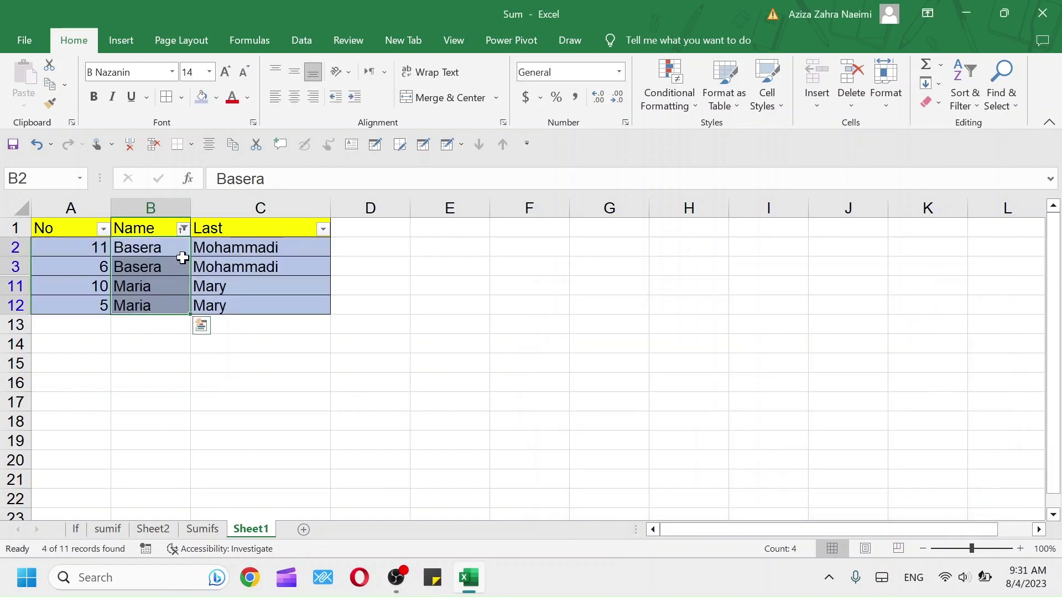
left_click(183, 230)
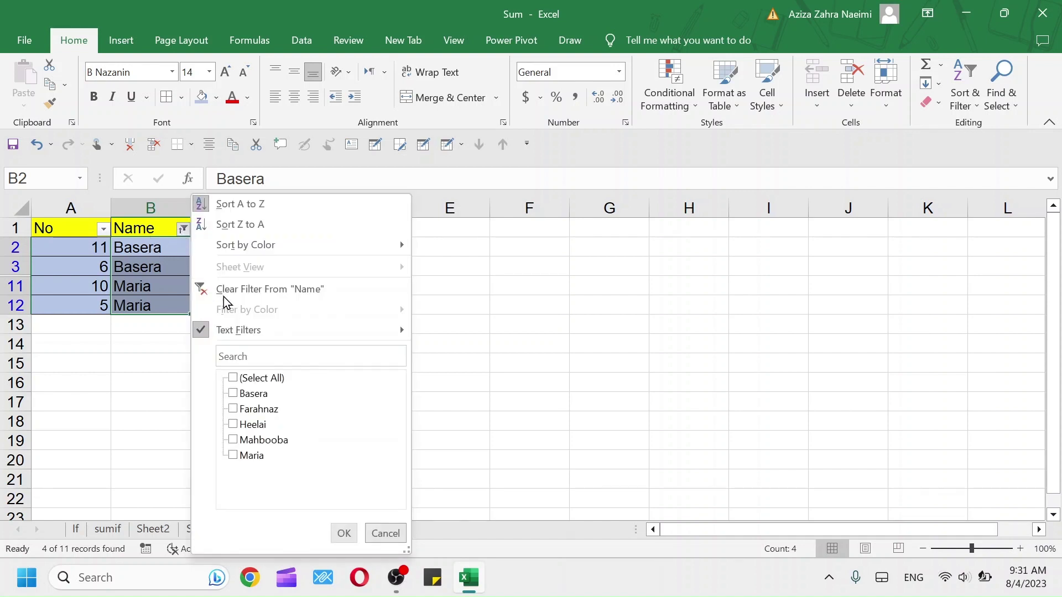
mouse_move(303, 335)
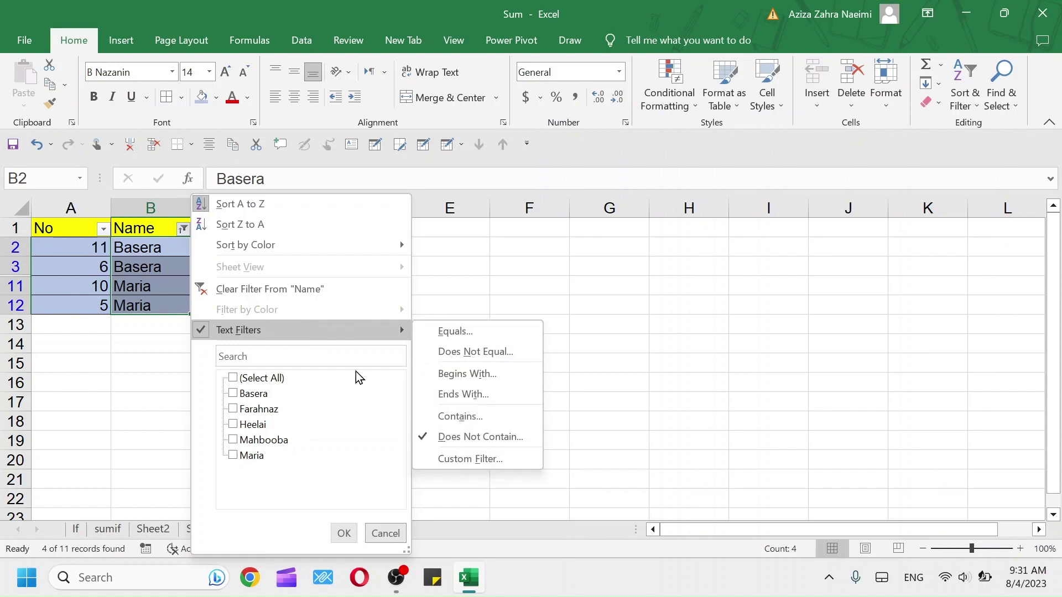
Limit the Name filter to only the ticked names Basera and Maria
left_click(233, 378)
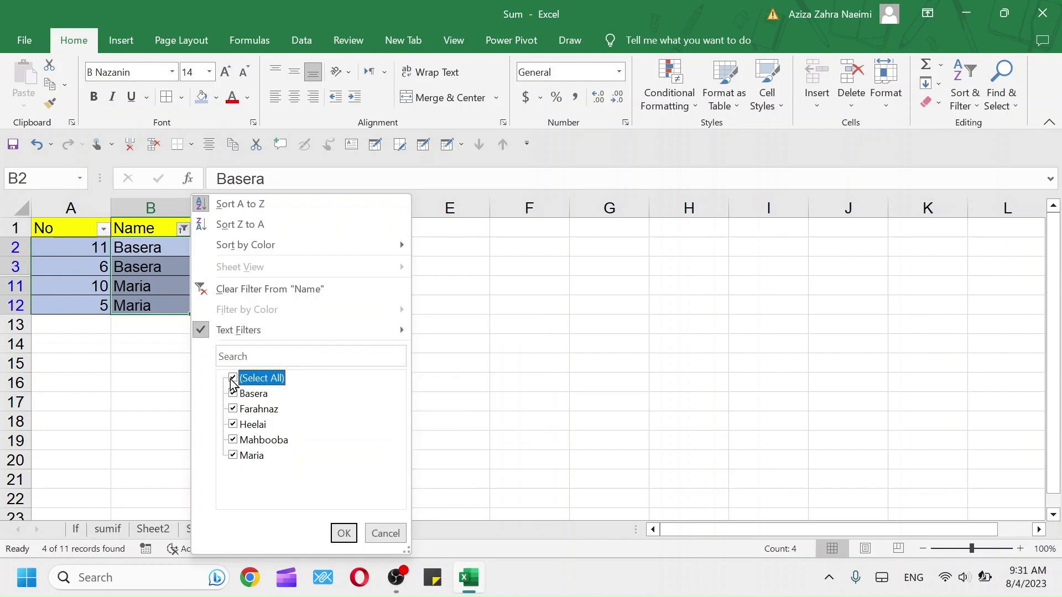
left_click(233, 378)
left_click(233, 394)
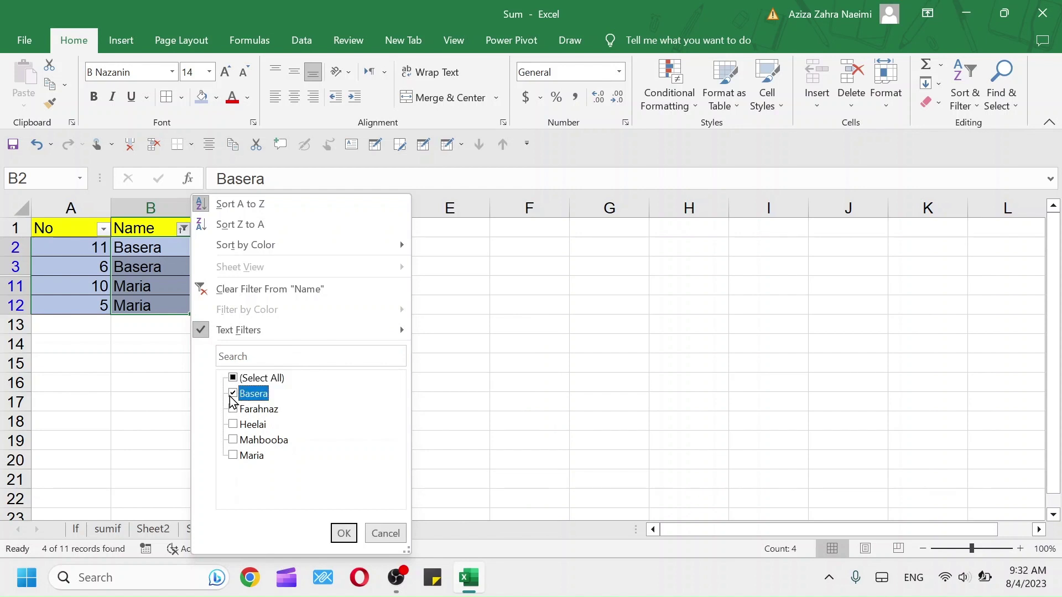
left_click(233, 455)
left_click(353, 532)
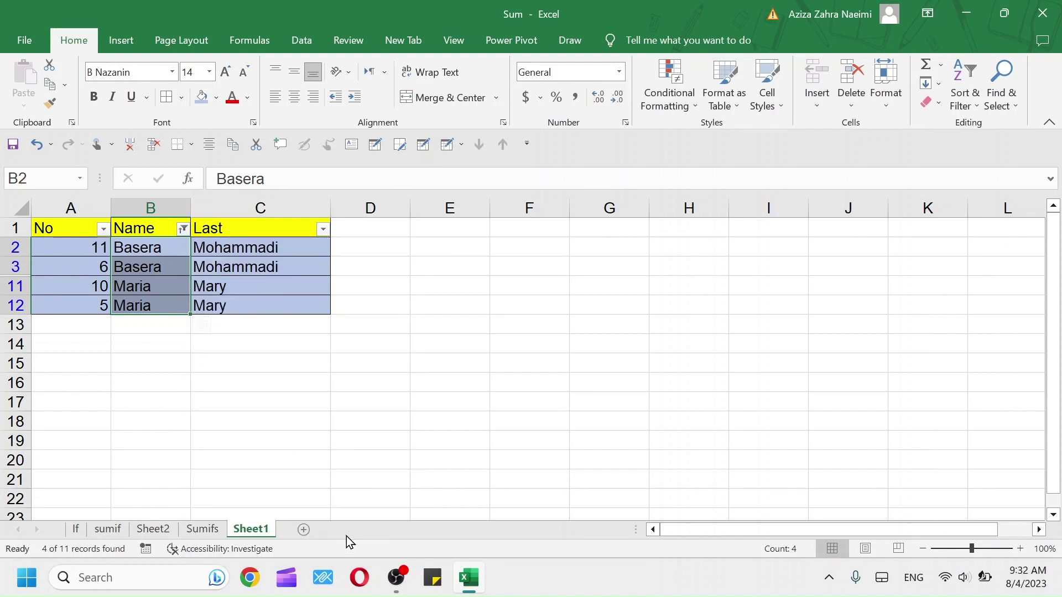
Leave the No column filter unchanged and bring up the Name column's Text Filters submenu
left_click(104, 228)
mouse_move(226, 334)
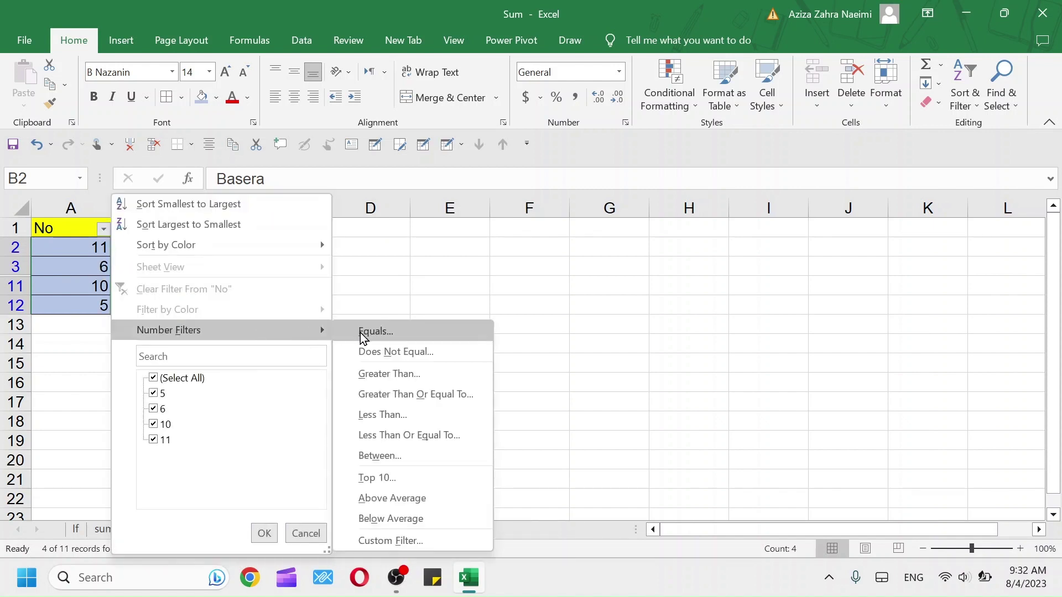
left_click(103, 229)
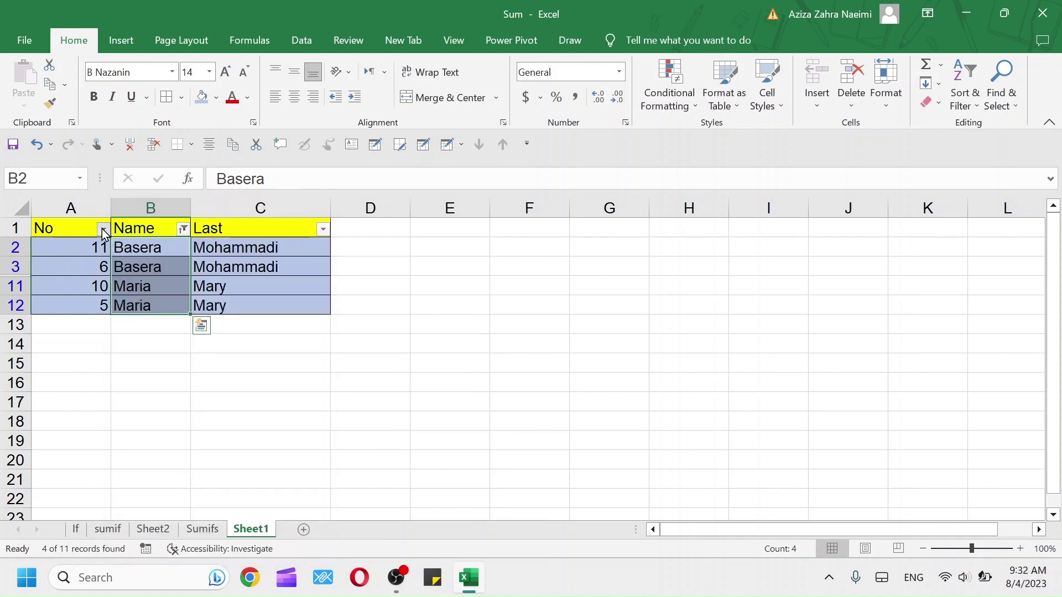
left_click(183, 229)
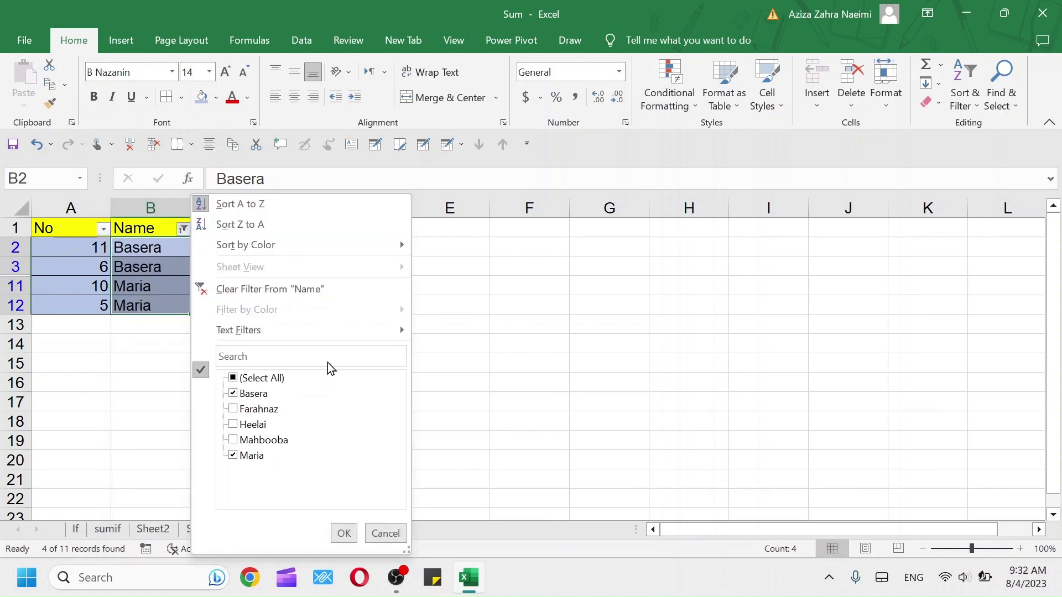
mouse_move(400, 336)
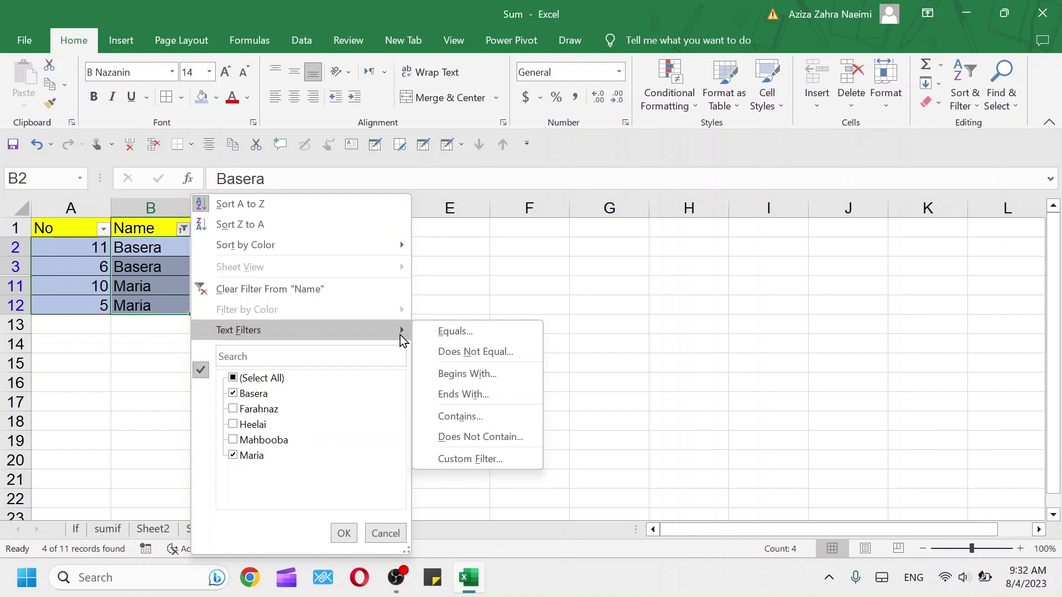
Search the sheet for 'Basera', replacing the old term Heelai, stepping through two matches
left_click(1003, 95)
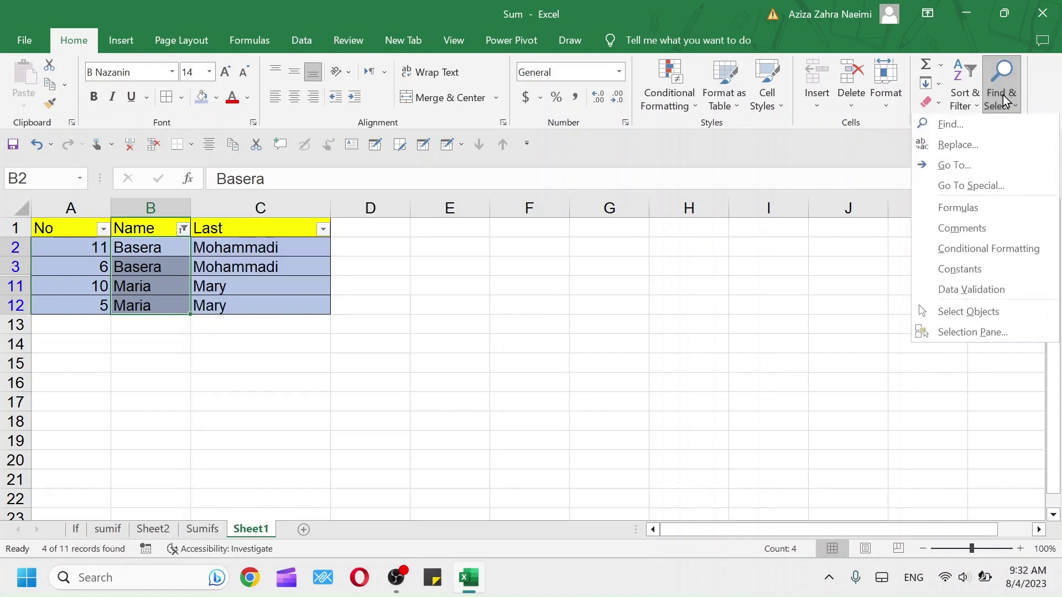
left_click(941, 125)
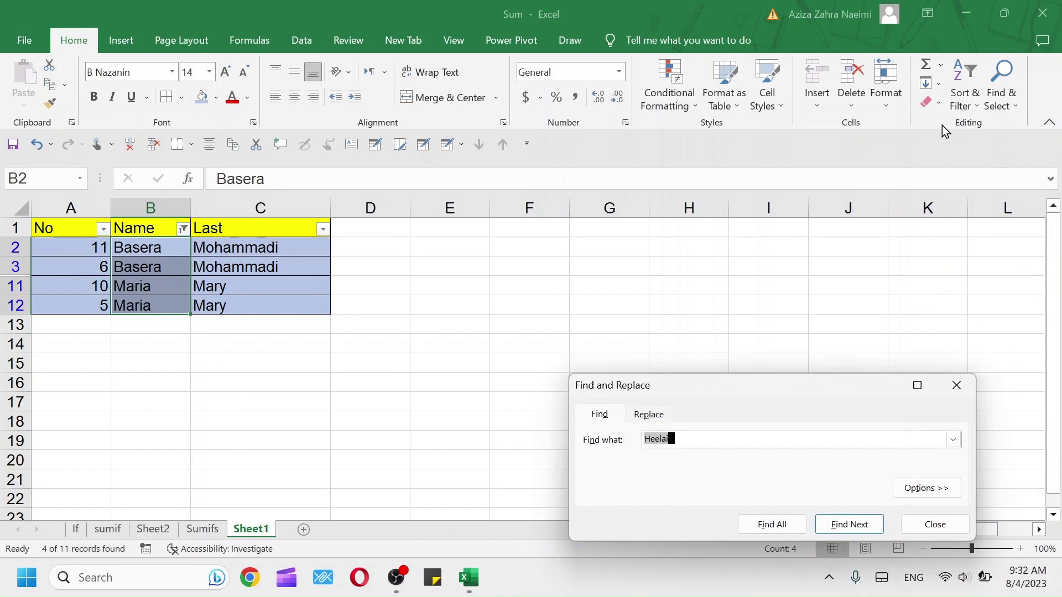
key("BackSpace")
type("Basera")
left_click(868, 526)
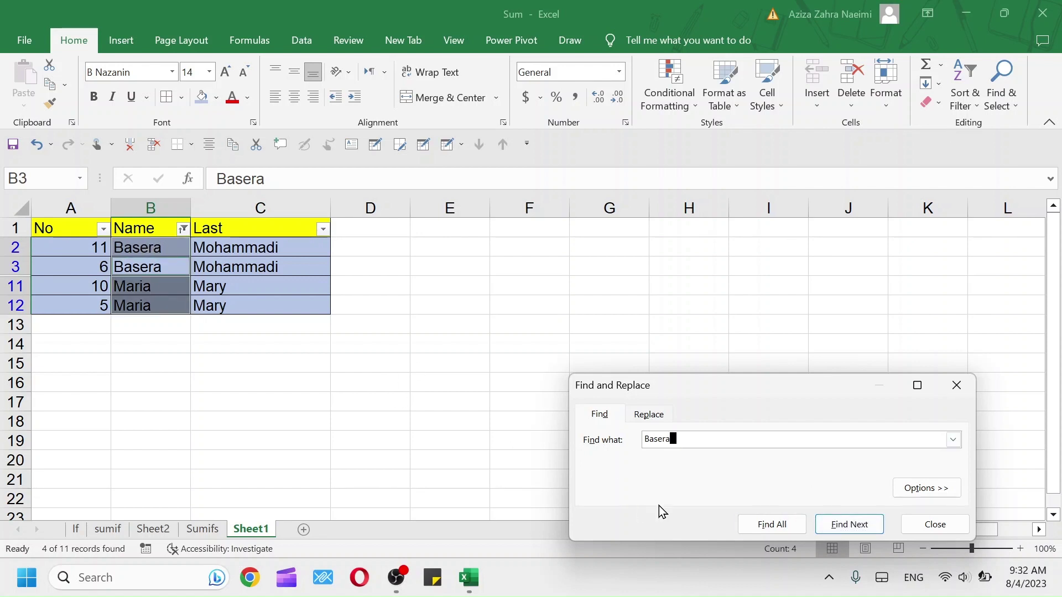
left_click(854, 529)
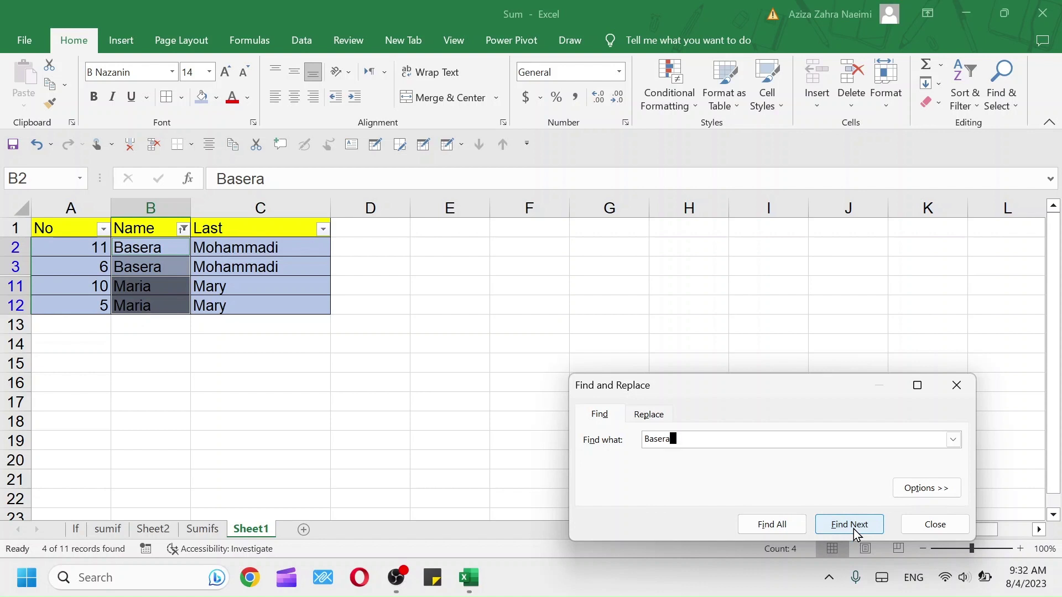
left_click(956, 385)
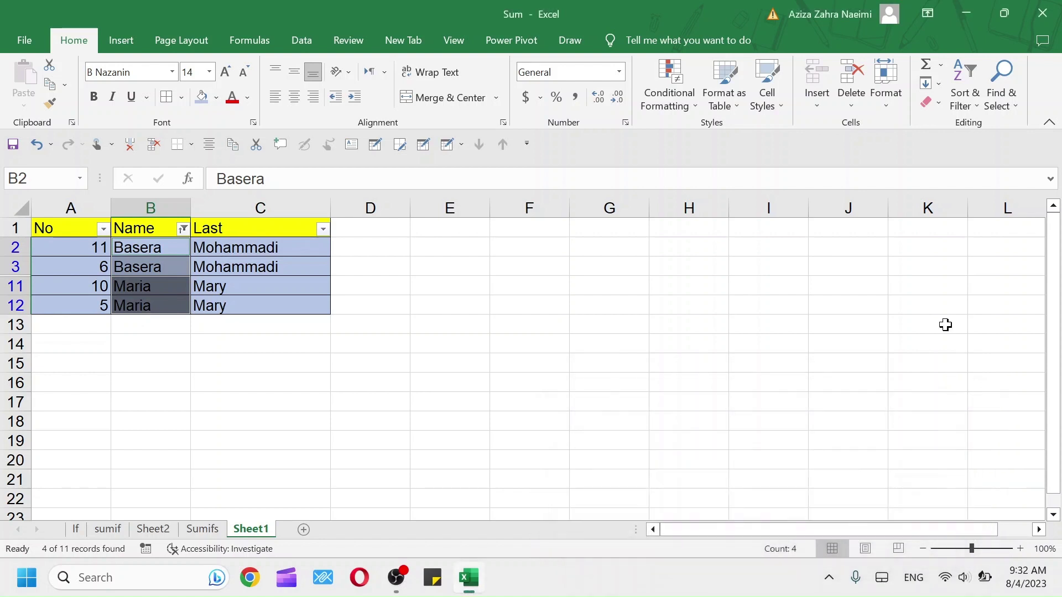
left_click(1001, 89)
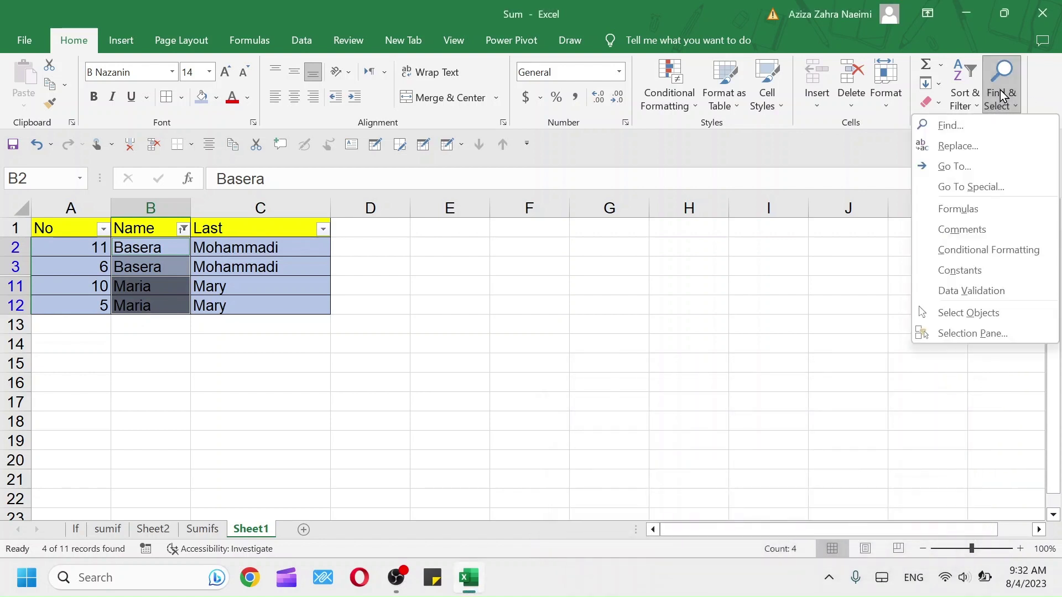
Replace all 'Basera' entries with 'Maria', confirming the two replacements
left_click(974, 150)
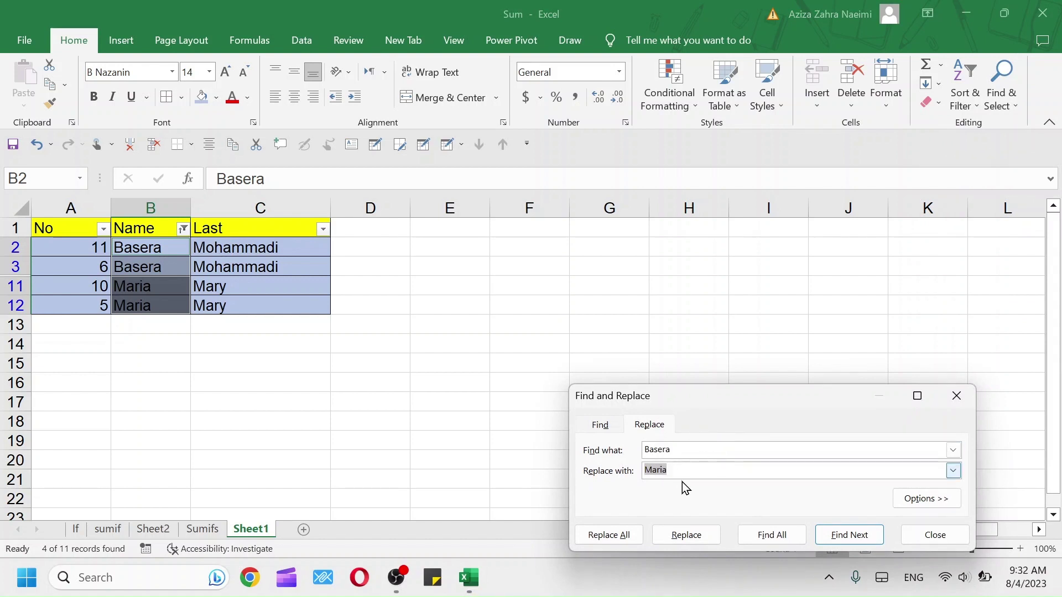
left_click(776, 537)
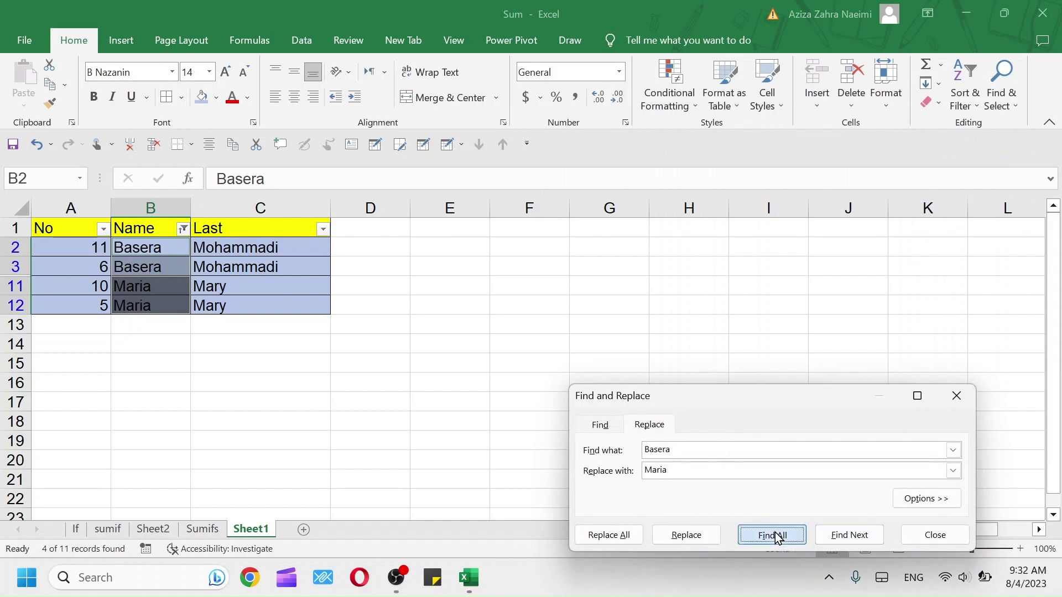
left_click(606, 537)
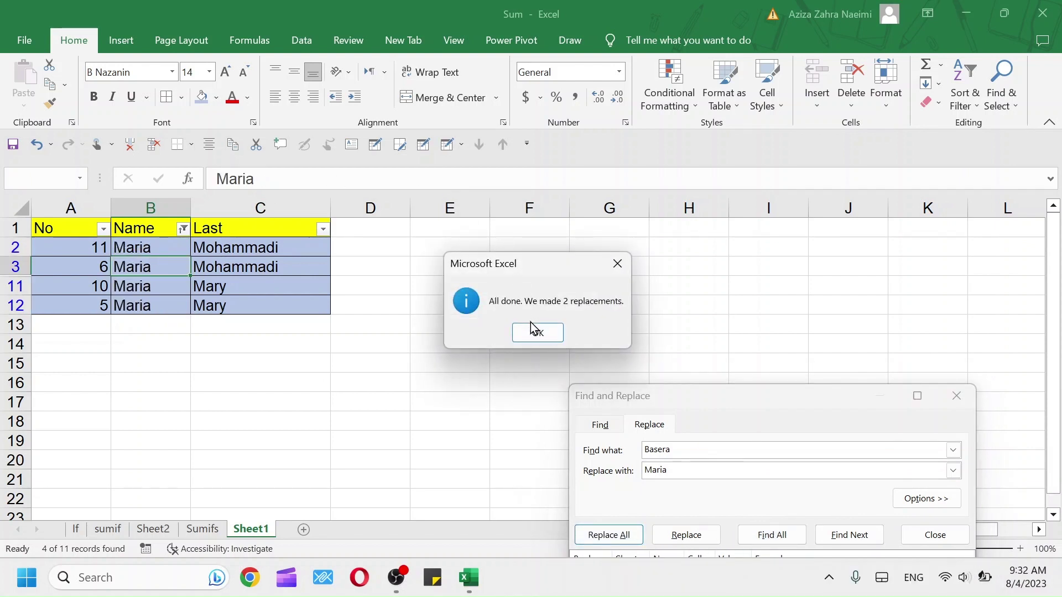
left_click(535, 335)
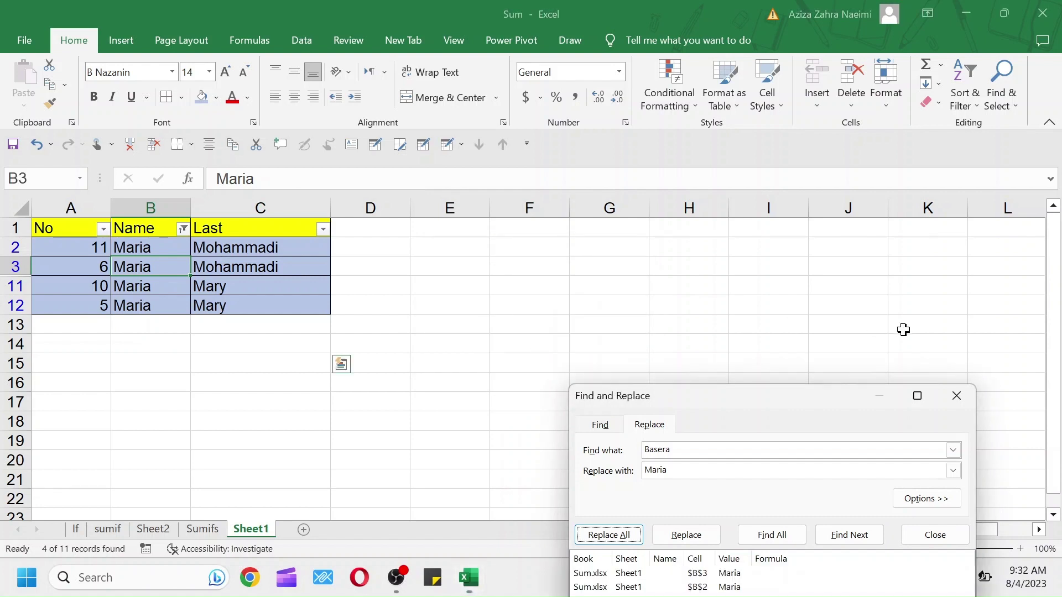
left_click(965, 398)
left_click(1011, 106)
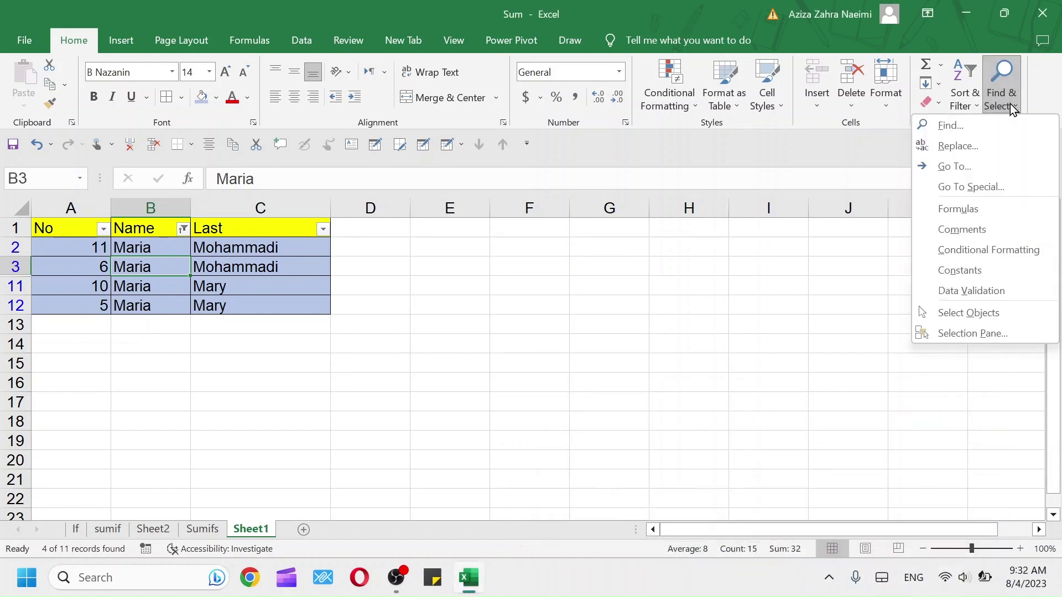
left_click(962, 167)
left_click(664, 297)
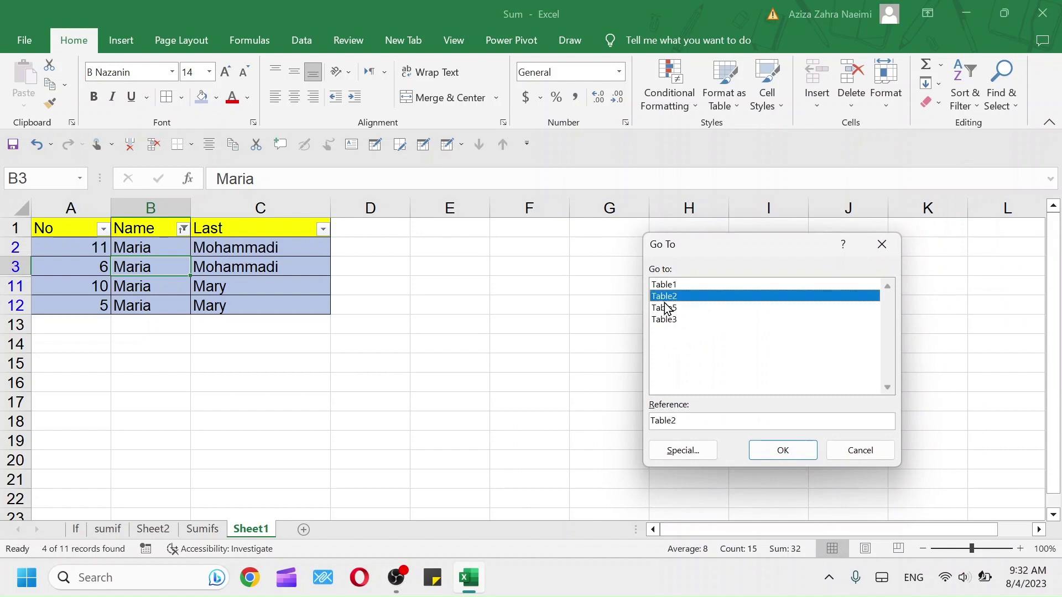
left_click(665, 308)
left_click(665, 320)
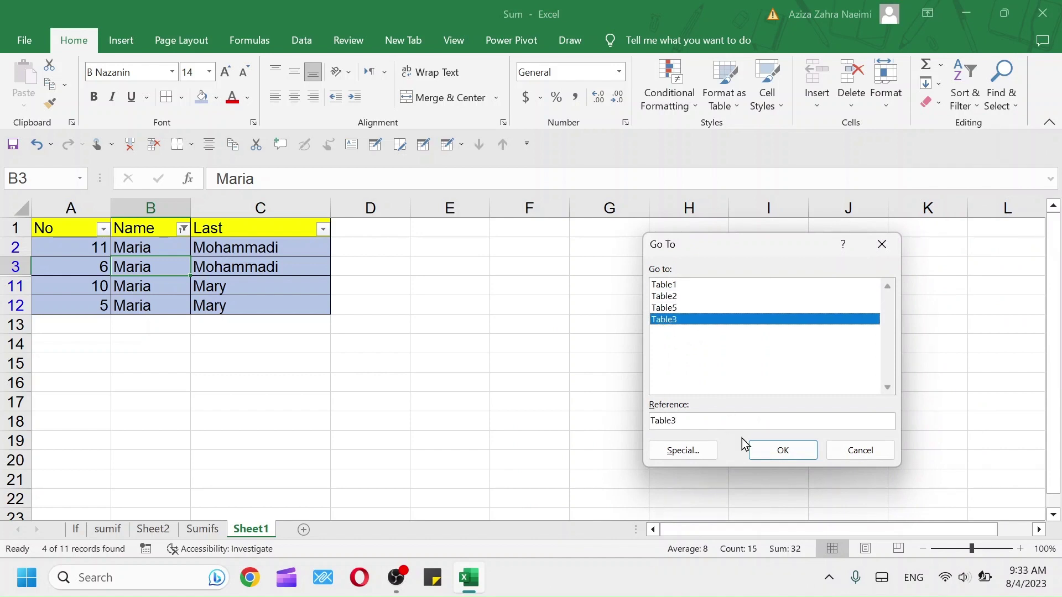
left_click(669, 308)
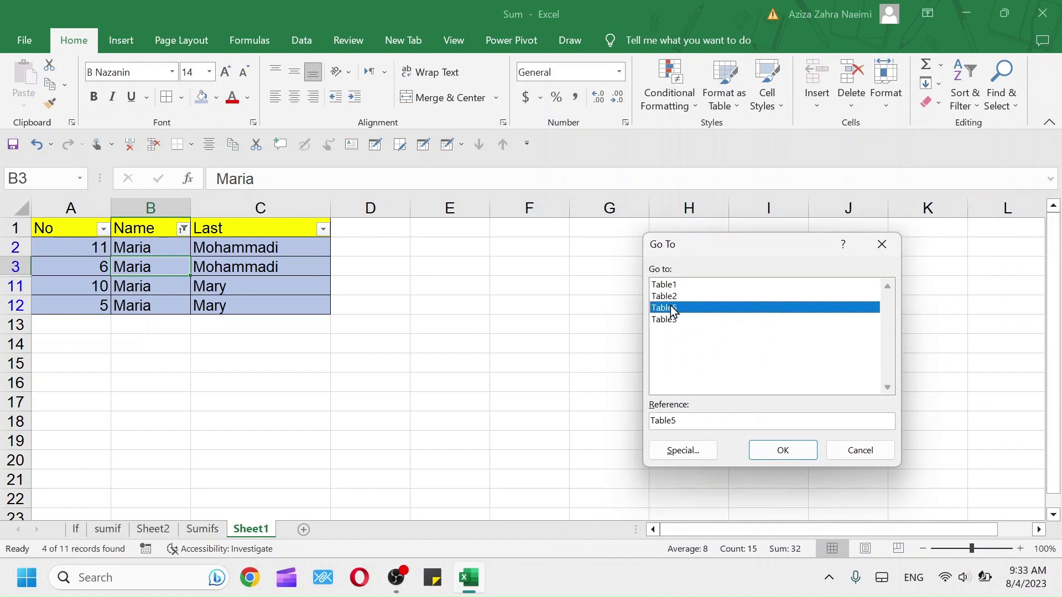
left_click(880, 246)
left_click(1011, 104)
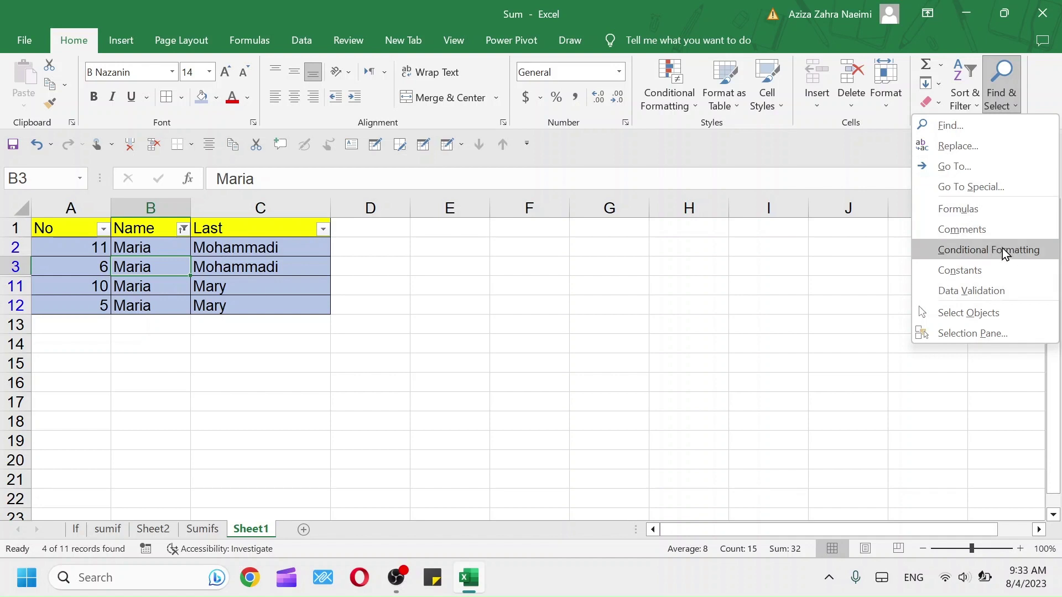
left_click(964, 234)
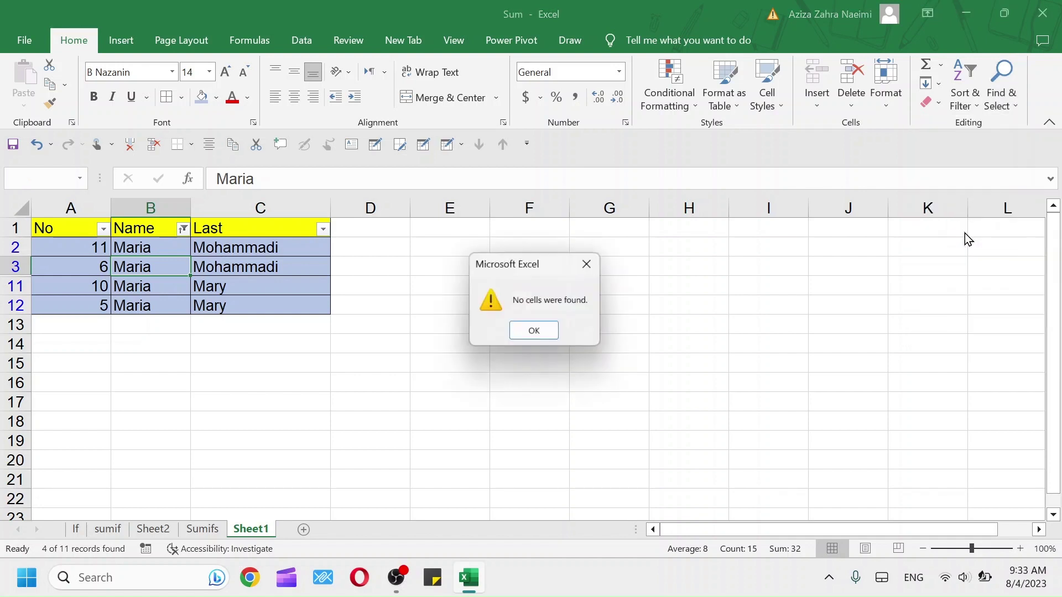
left_click(590, 263)
left_click(1000, 108)
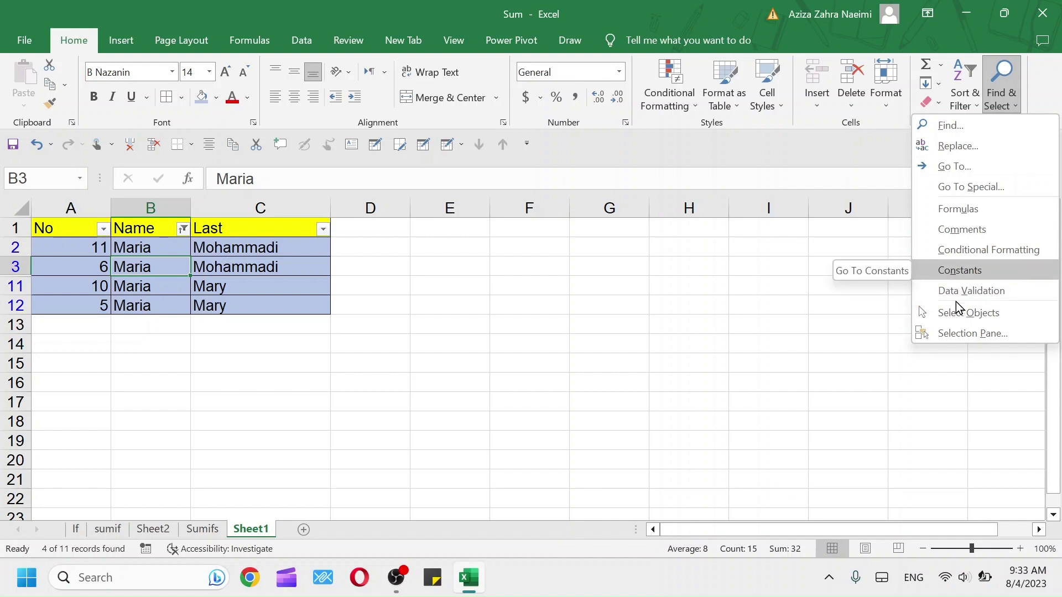
left_click(946, 315)
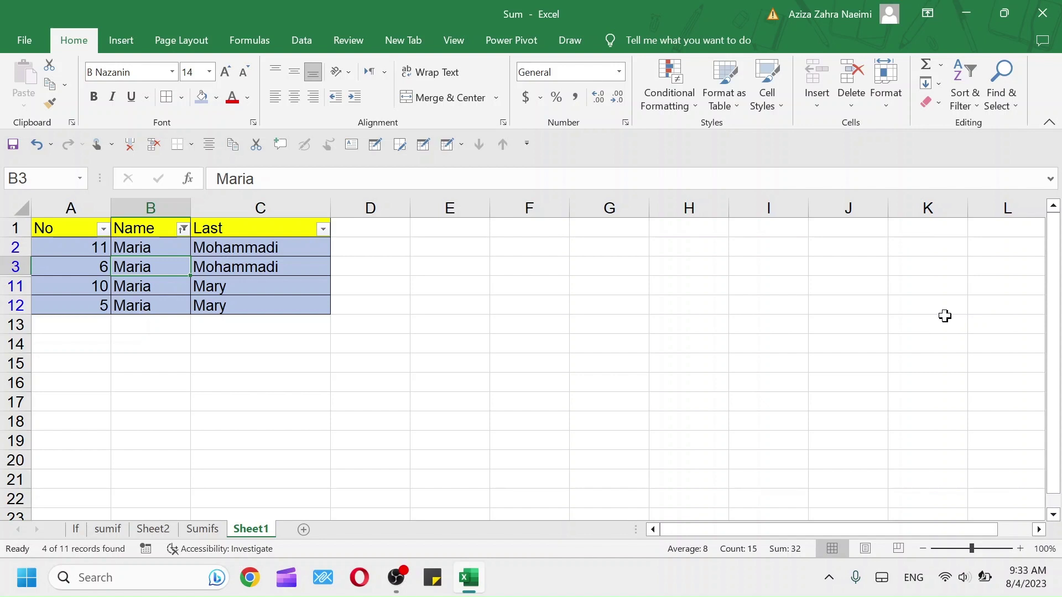
left_click(1000, 108)
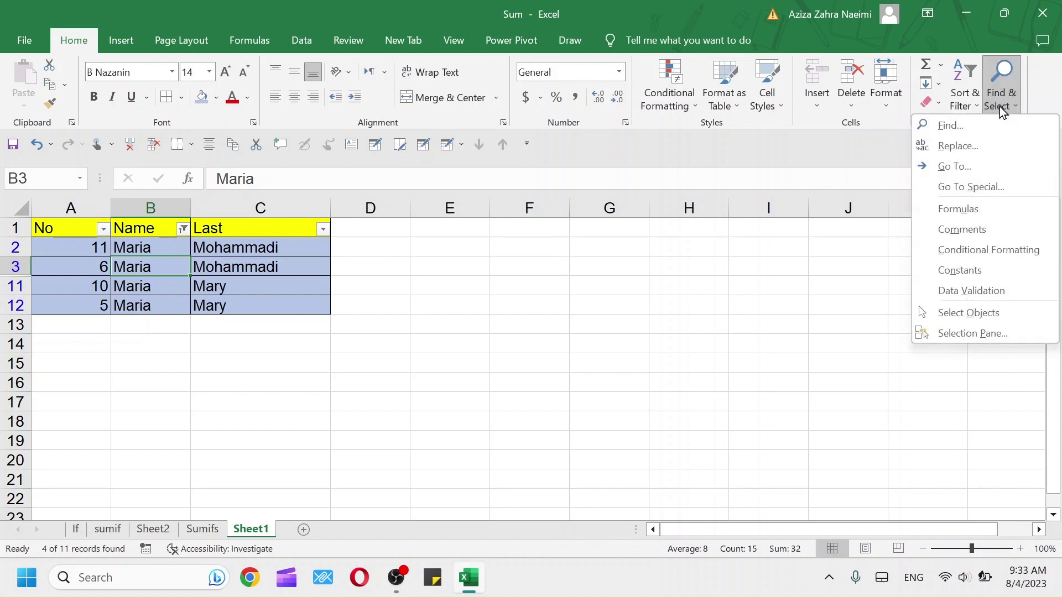
left_click(946, 313)
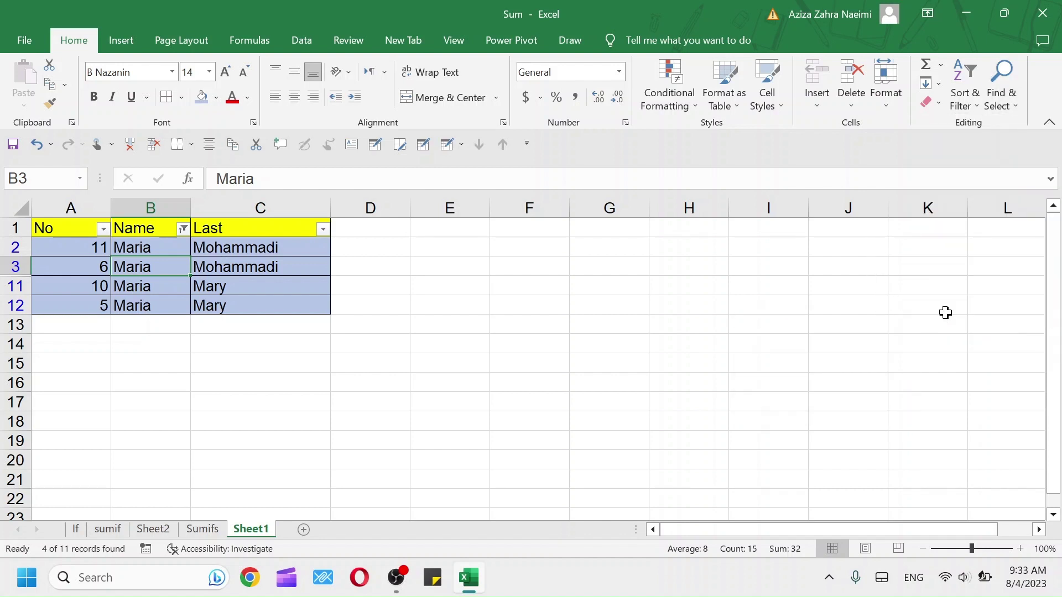